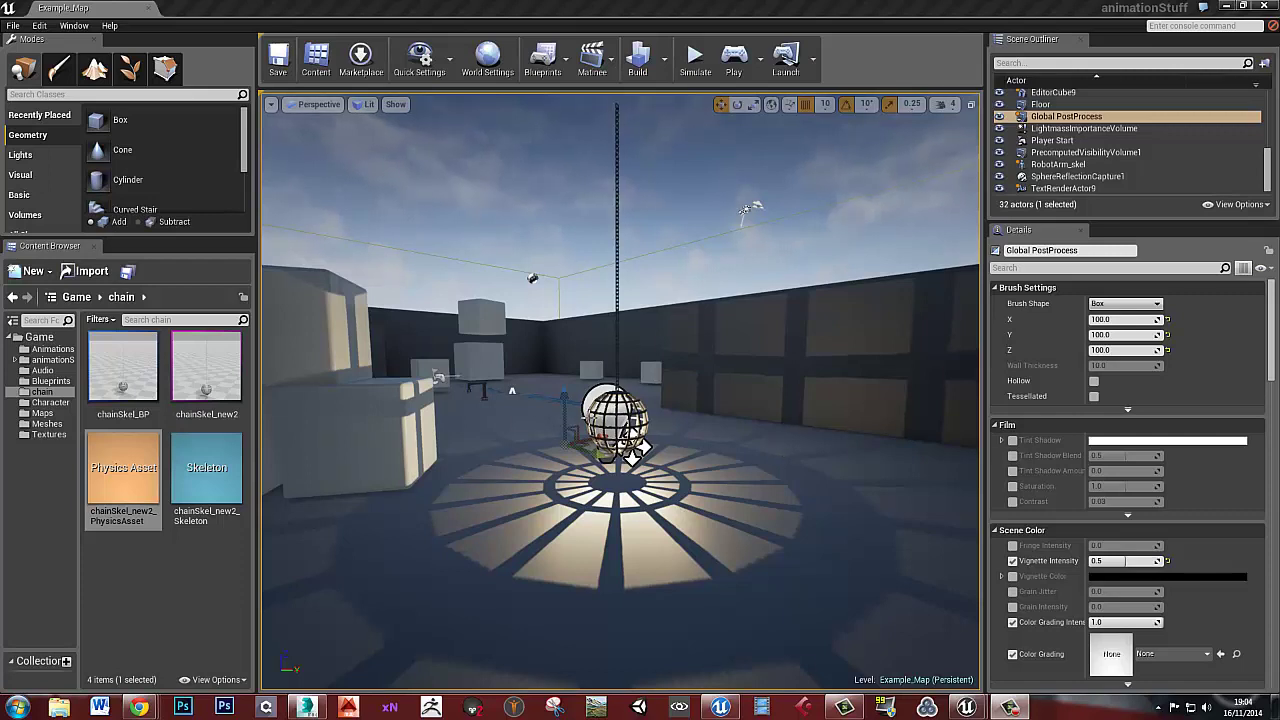
Play-test the level, walk into the hanging chain and cage ball to see them swing, and stop the session
left_click(733, 62)
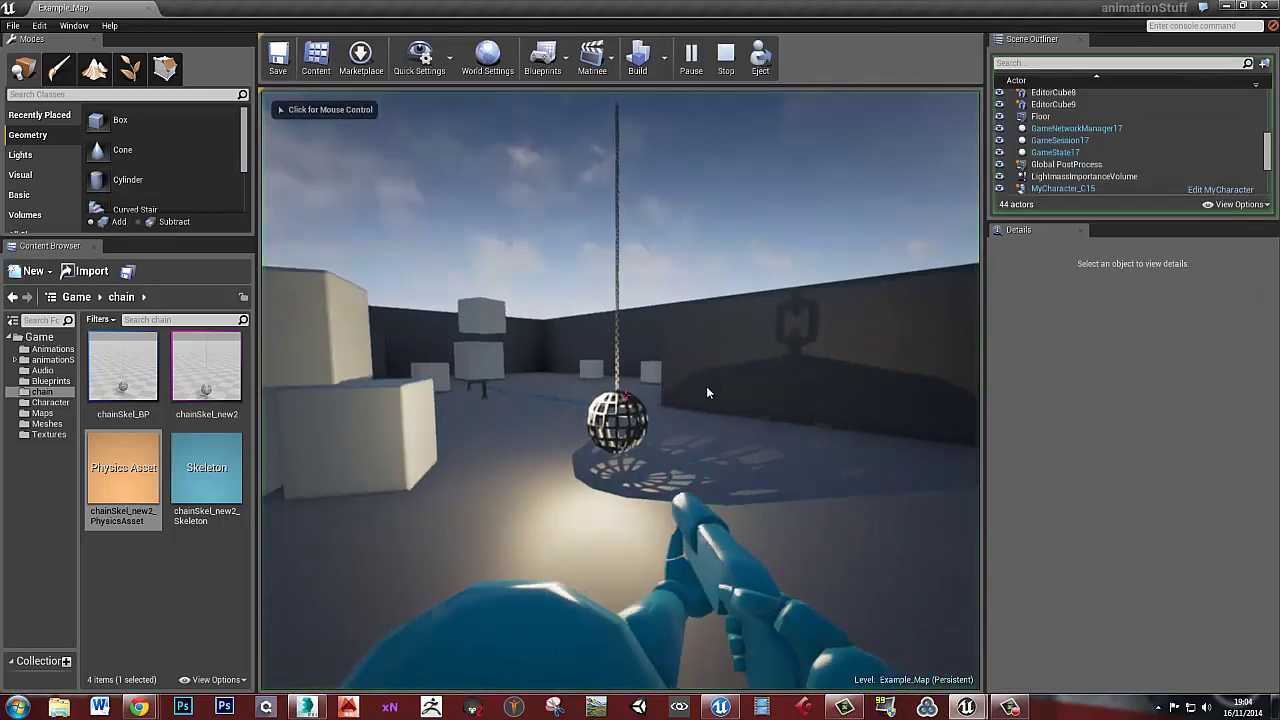
key("w")
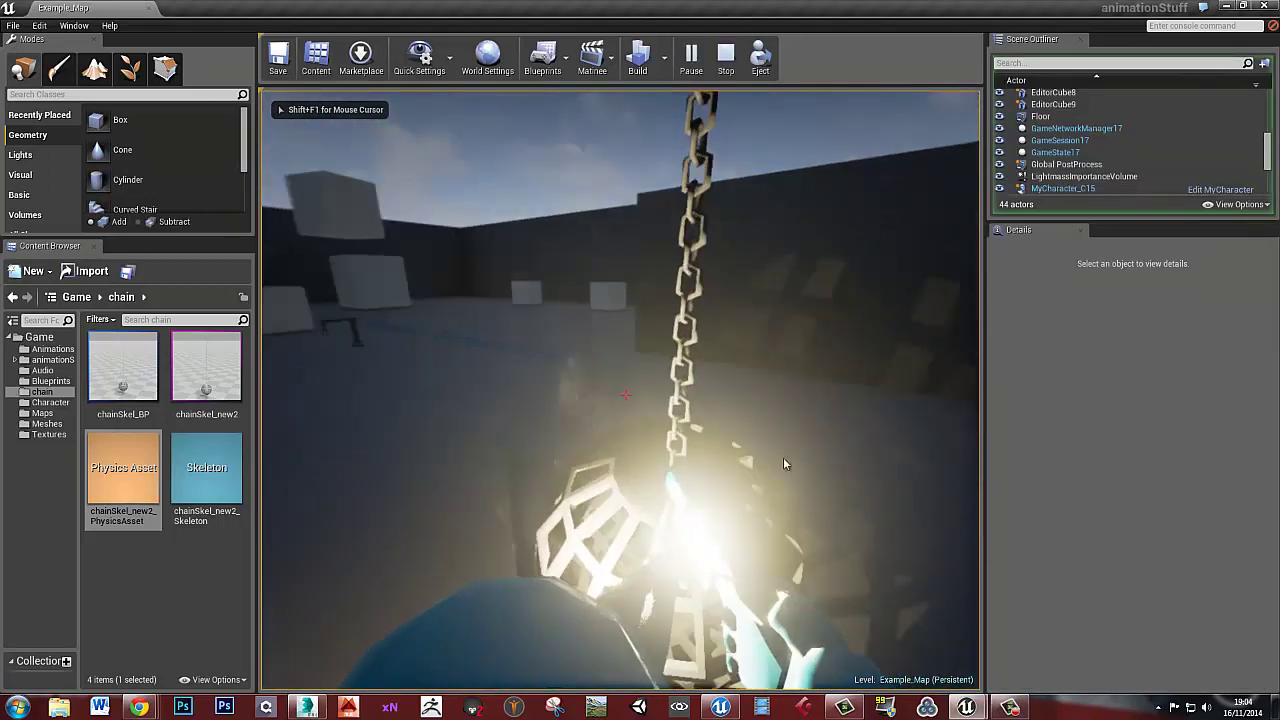
key("w")
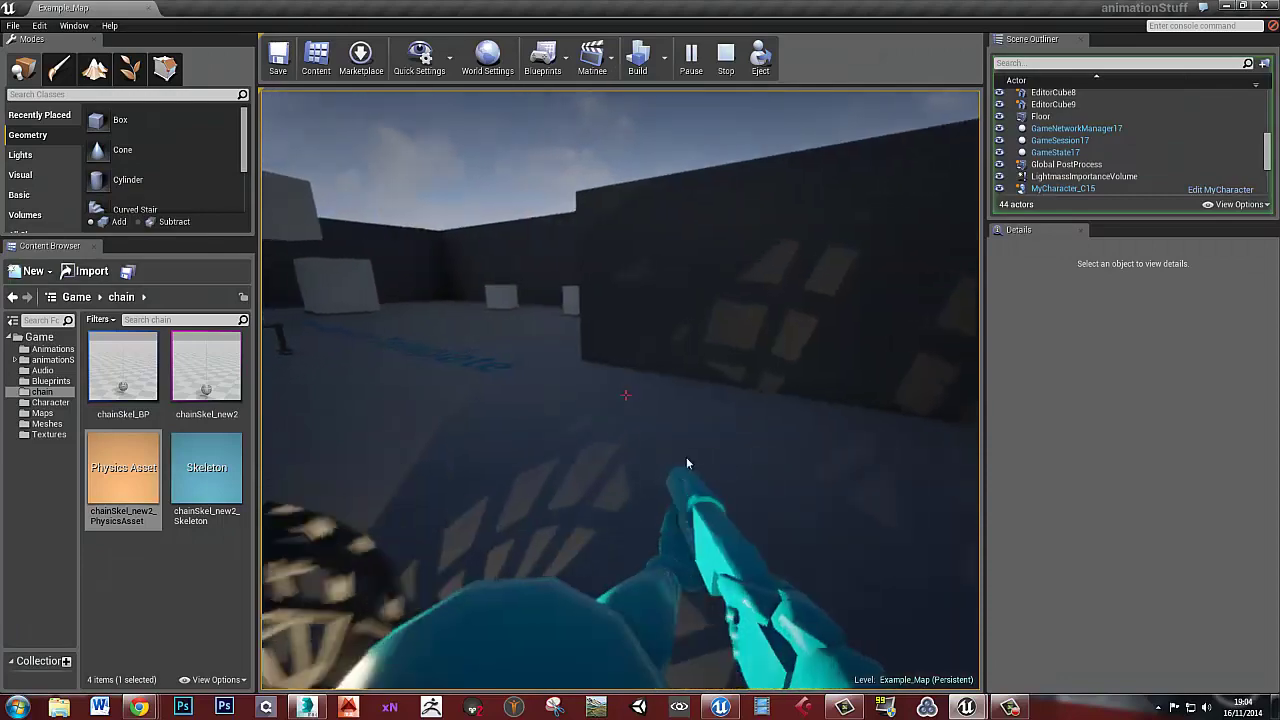
key("w")
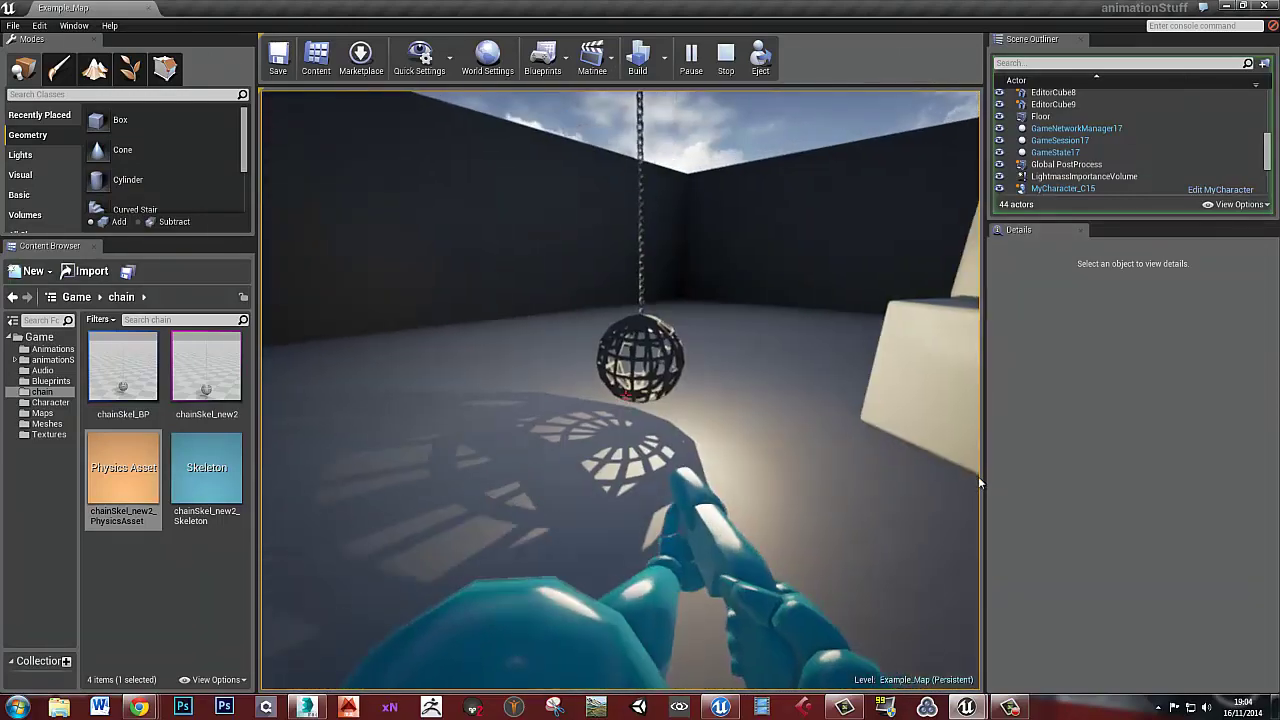
key("w")
key("s")
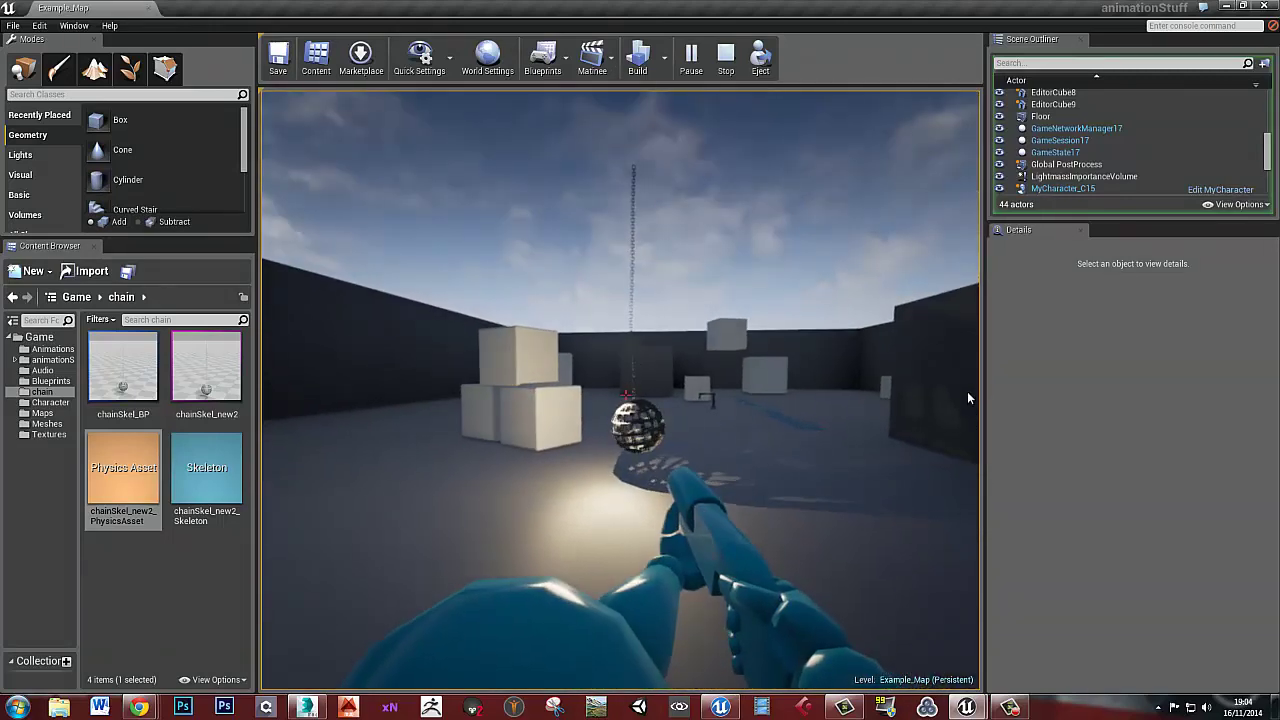
key("d")
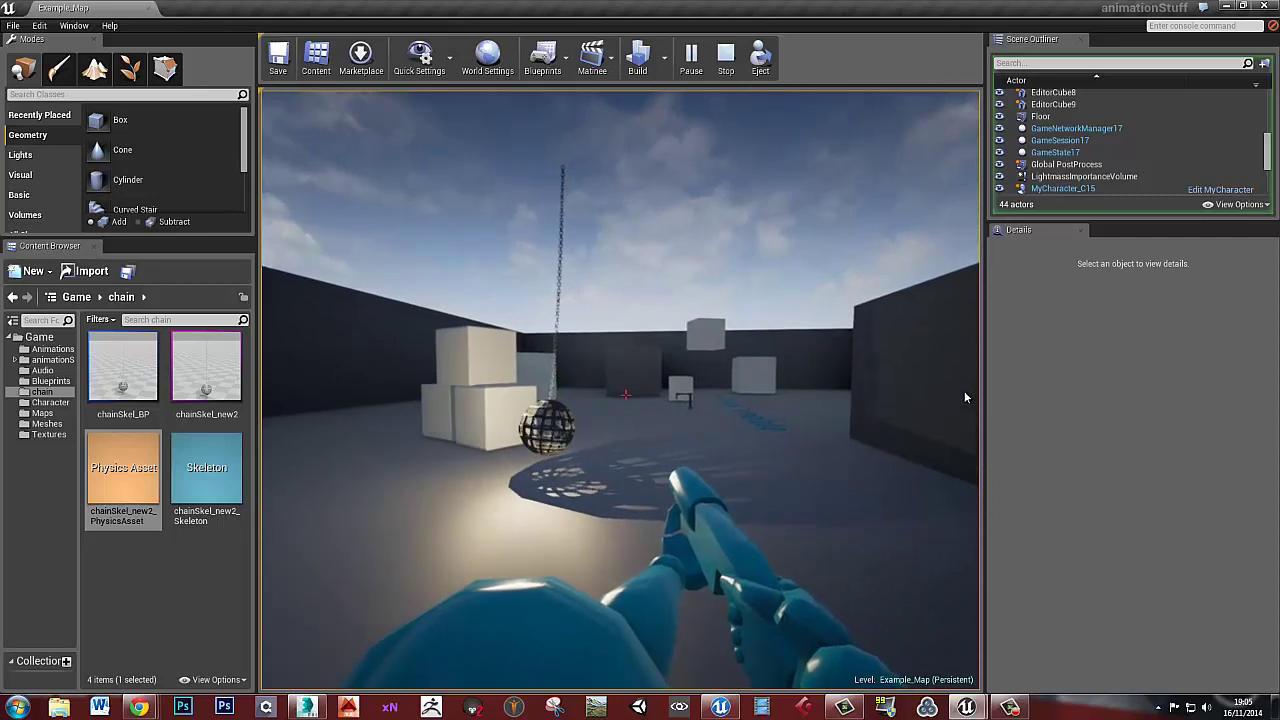
key("Escape")
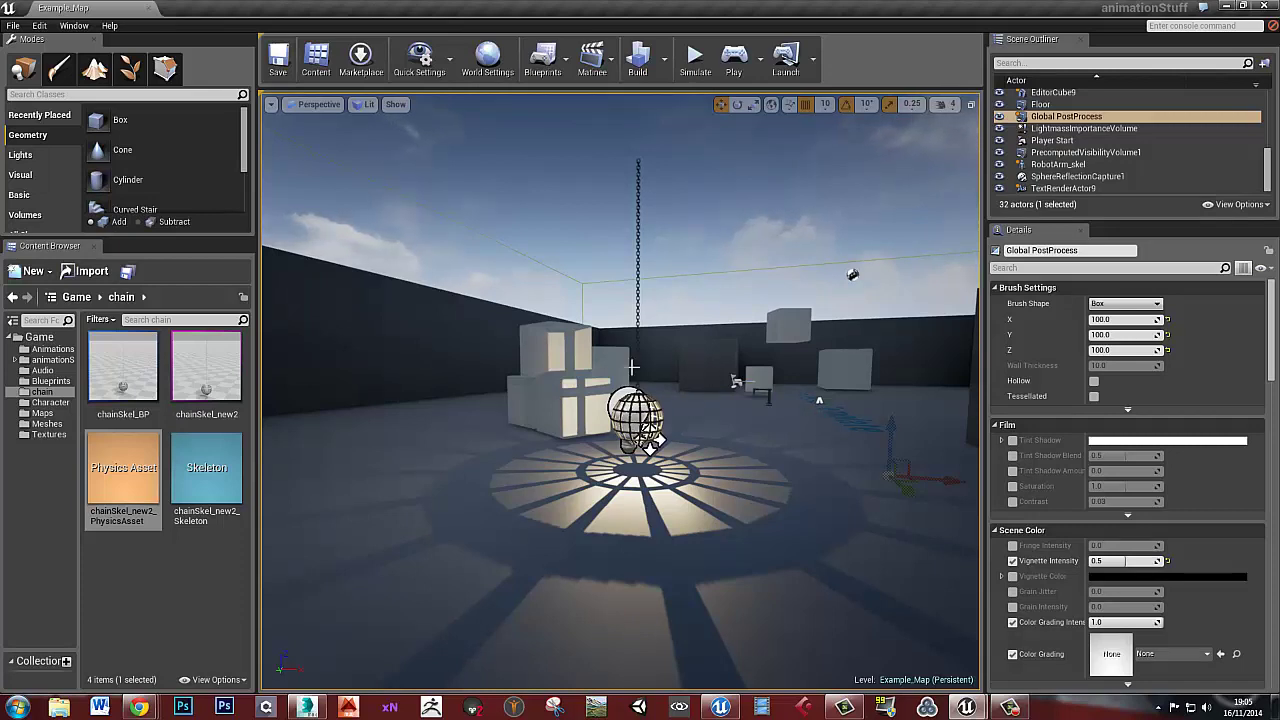
Switch to 3ds Max with chain_model.max and inspect the chain and cage ball mesh
mouse_move(777, 420)
right_mouse_down()
mouse_move(745, 420)
mouse_move(794, 423)
mouse_move(780, 408)
mouse_move(794, 420)
right_mouse_up()
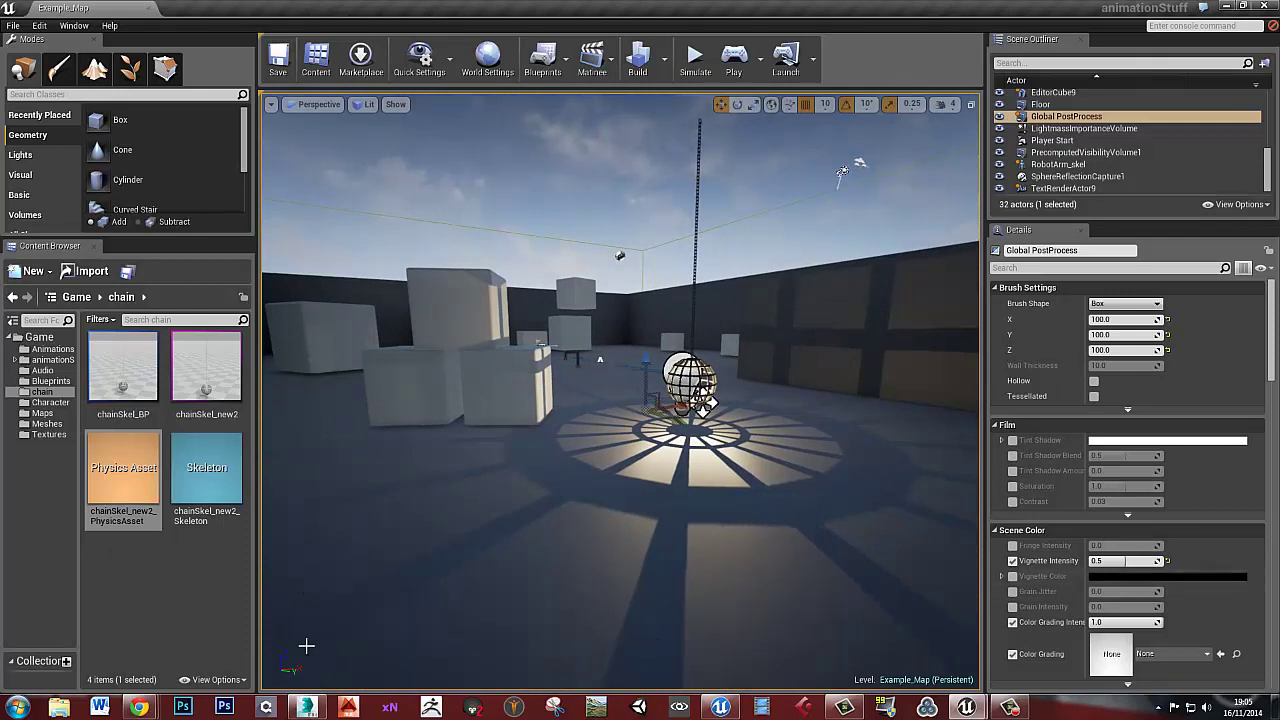
mouse_move(309, 709)
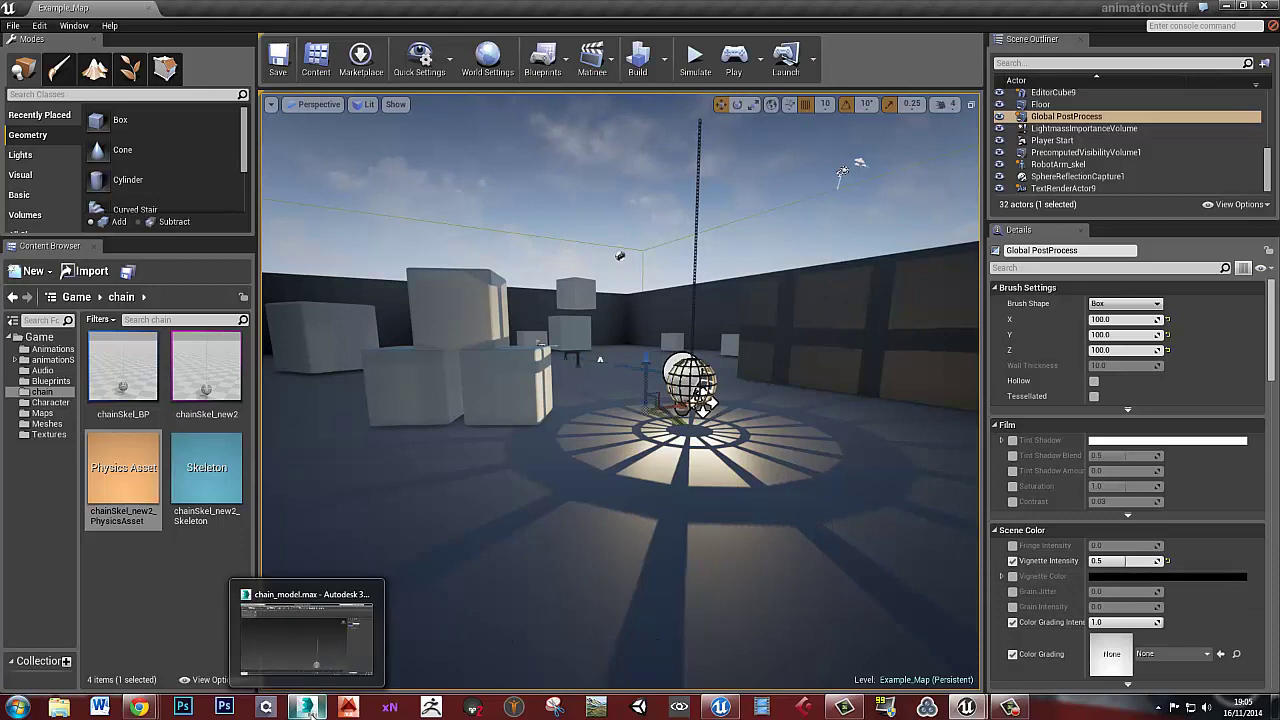
left_click(305, 630)
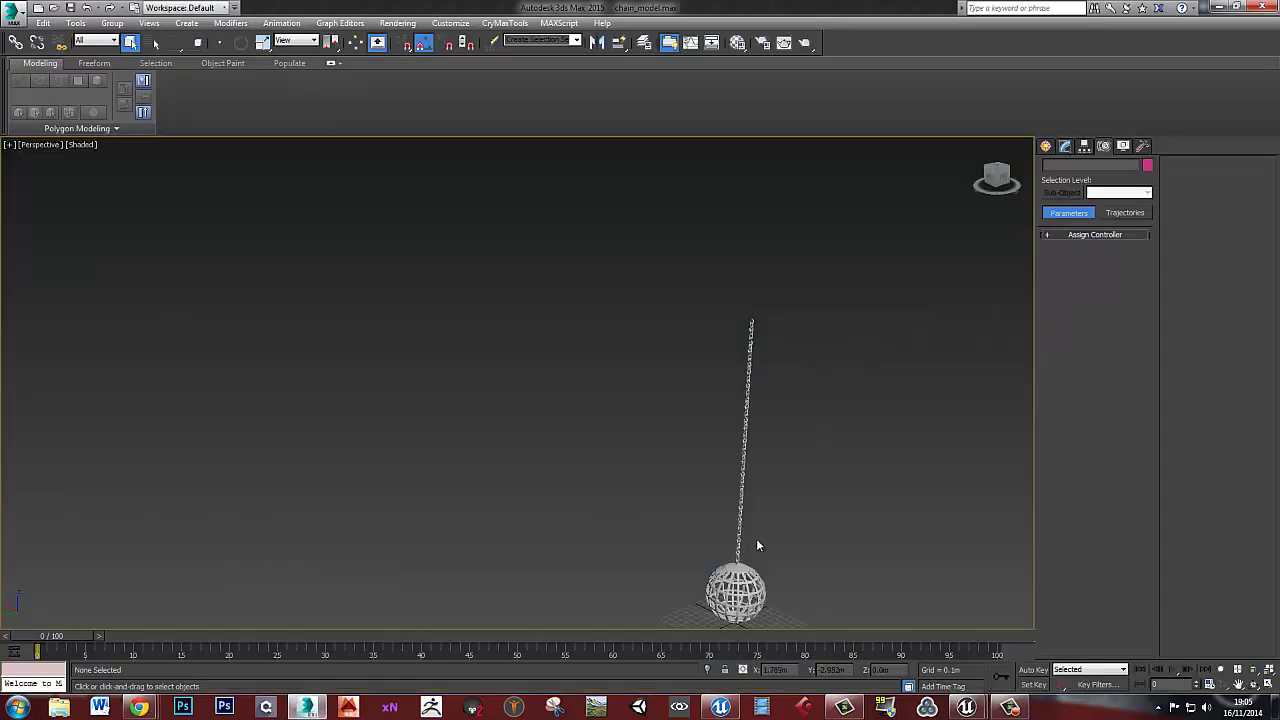
middle_click_drag(743, 540, 621, 444)
scroll(625, 448, "up", 5)
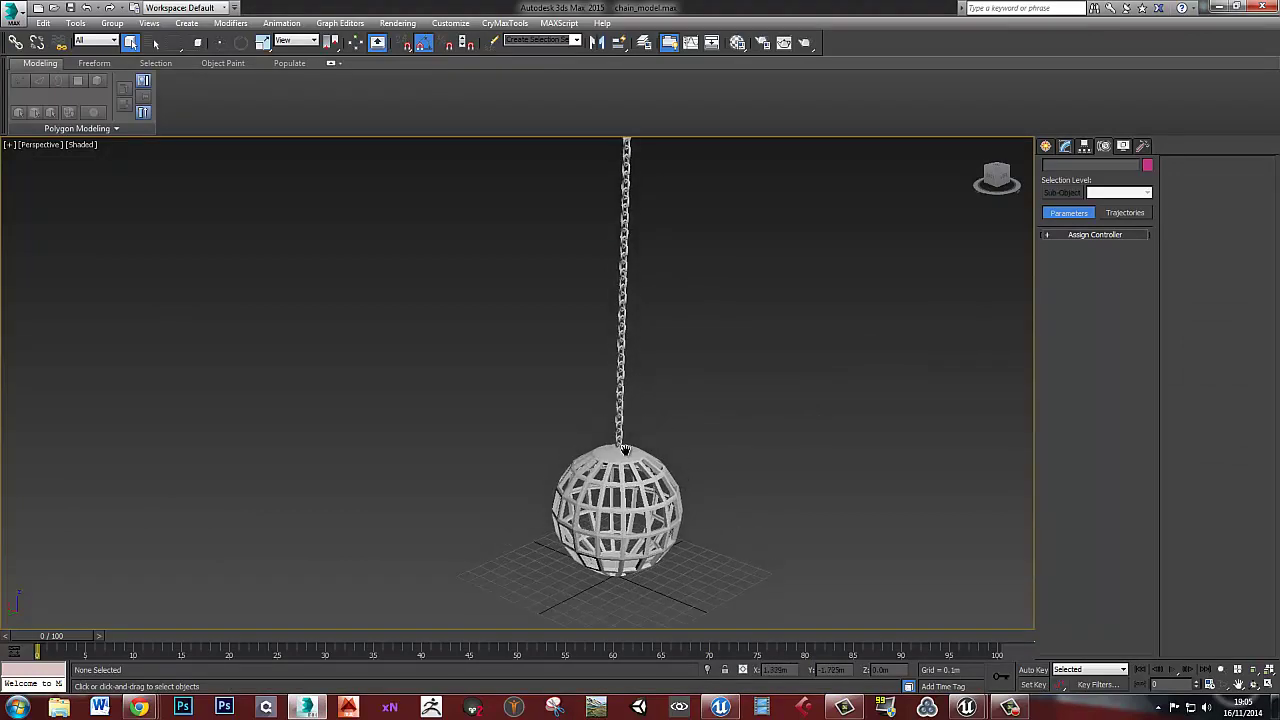
left_click(625, 448)
scroll(612, 481, "down", 4)
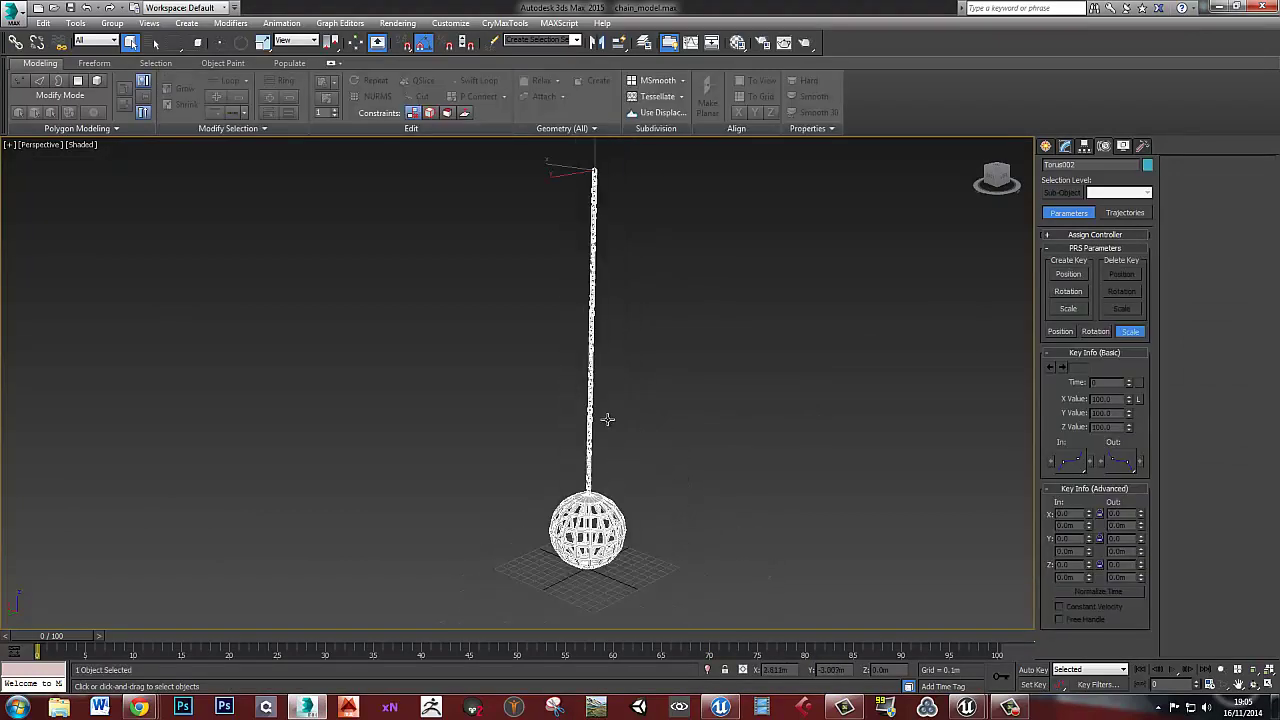
left_click(638, 508)
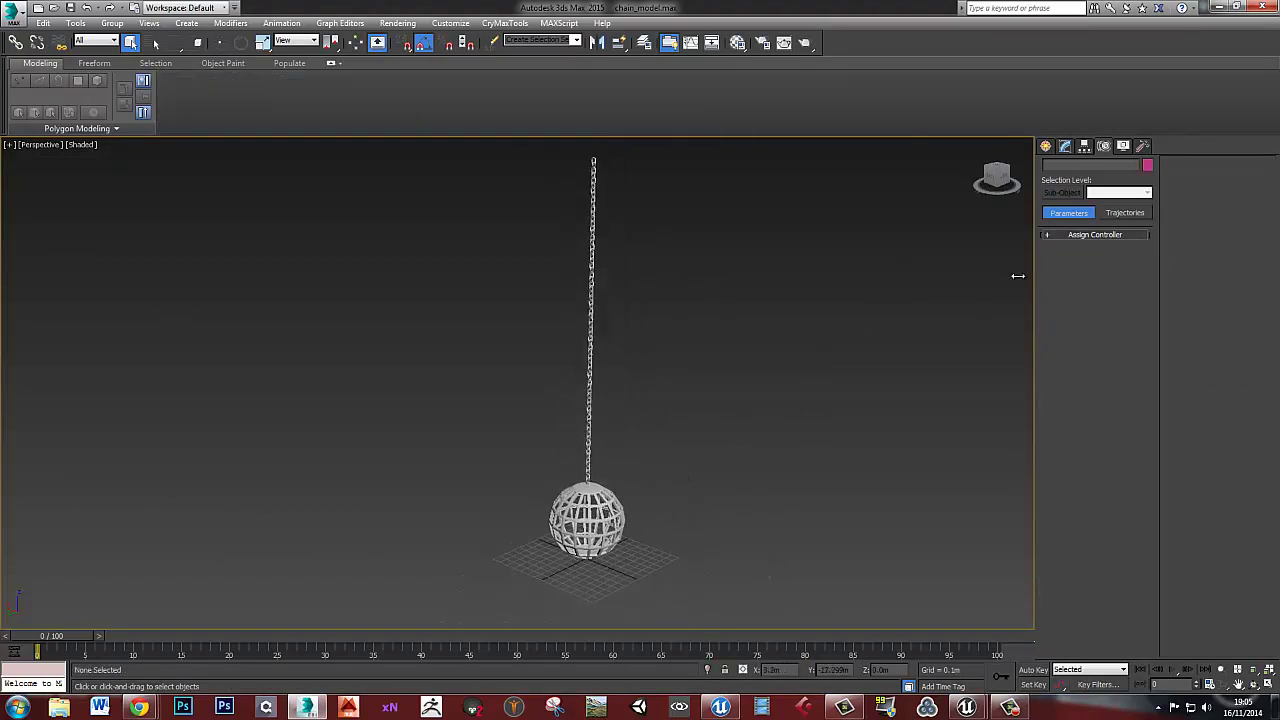
Create a CATParent under the cage ball and zero its X and Y position
left_click(1046, 146)
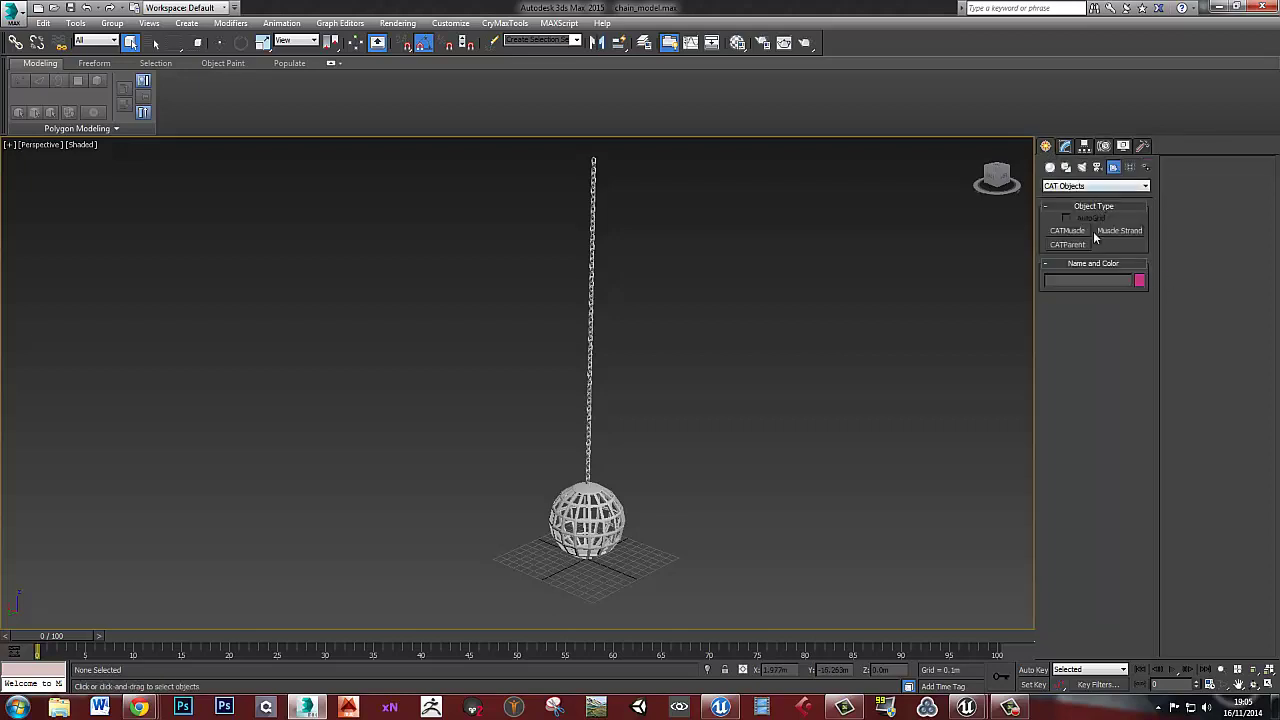
left_click(1070, 244)
left_click_drag(603, 563, 776, 611)
middle_click_drag(727, 557, 701, 519)
key("w")
right_click(805, 670)
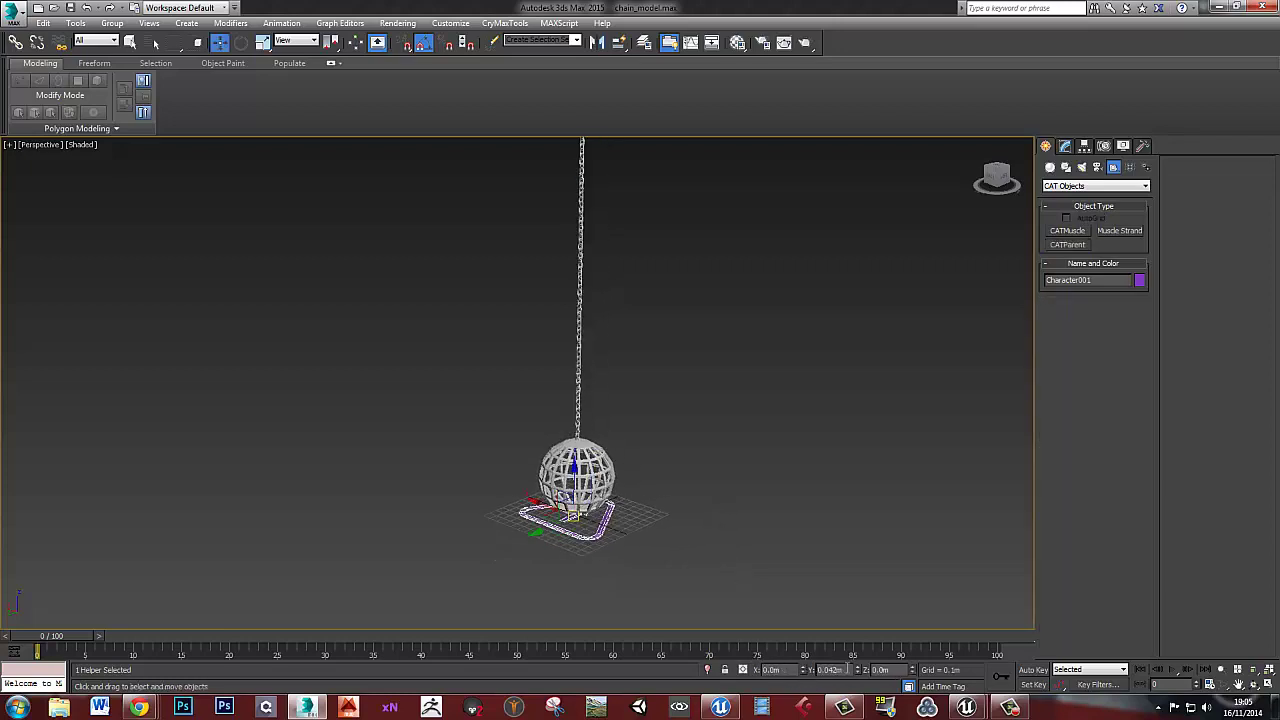
right_click(858, 670)
Create a pelvis hub for the CAT rig and raise it to the top of the chain, at about Z 4.36 m
middle_click_drag(745, 595, 597, 571, "alt")
middle_click_drag(605, 435, 635, 485)
left_click(1065, 146)
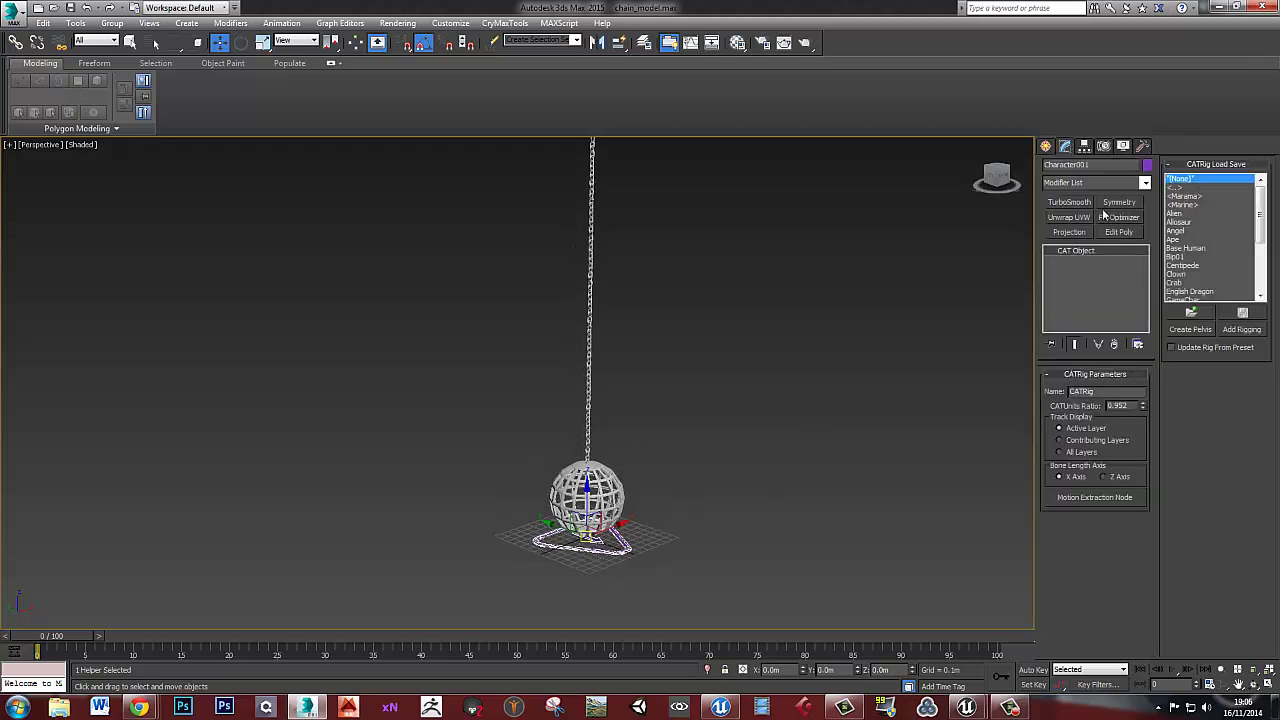
left_click(1195, 330)
middle_click_drag(699, 413, 699, 445)
left_click(604, 470)
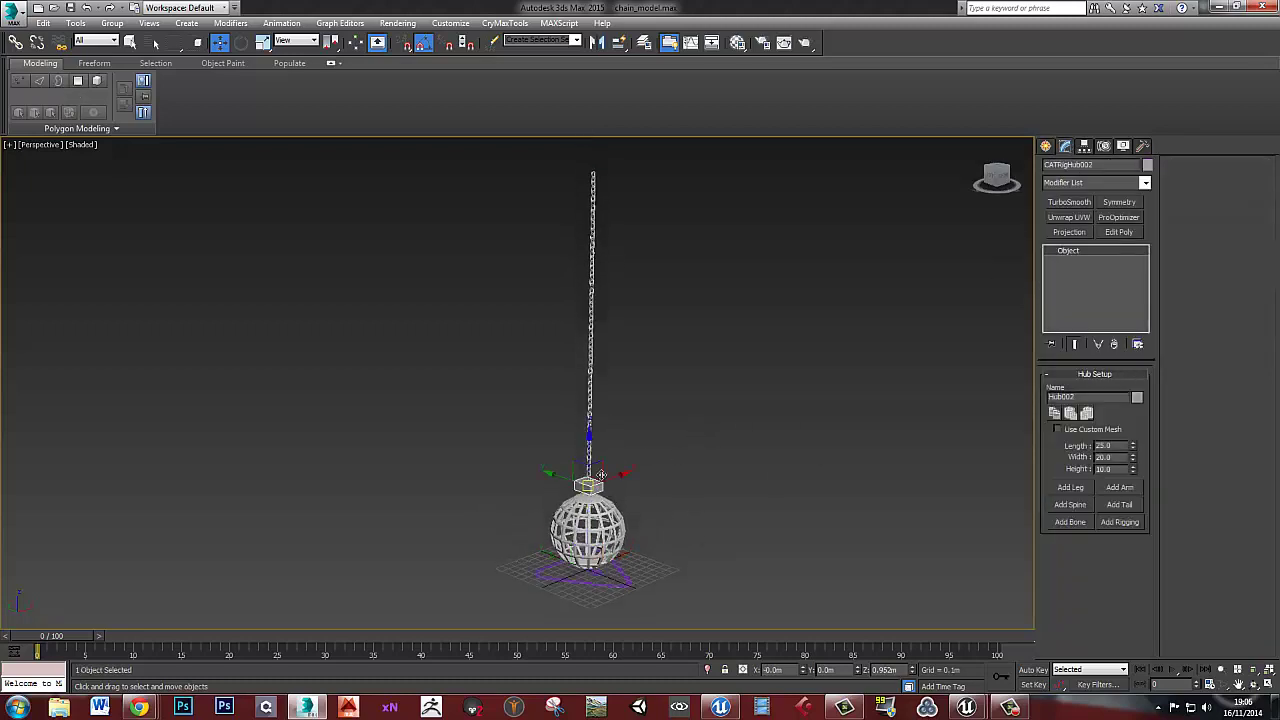
middle_click_drag(612, 444, 625, 468)
left_click_drag(603, 468, 643, 146)
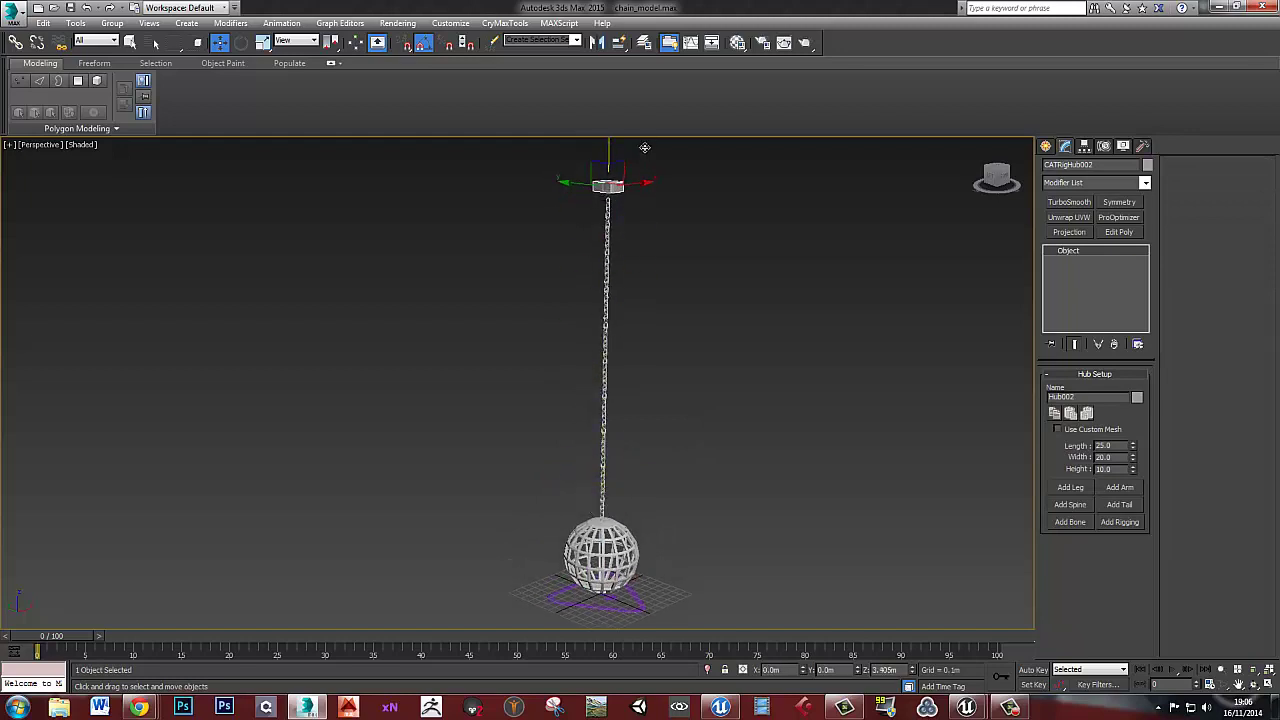
Add a tail to the hub and set its number of links to 10
left_click(1118, 505)
middle_click_drag(681, 236, 688, 295)
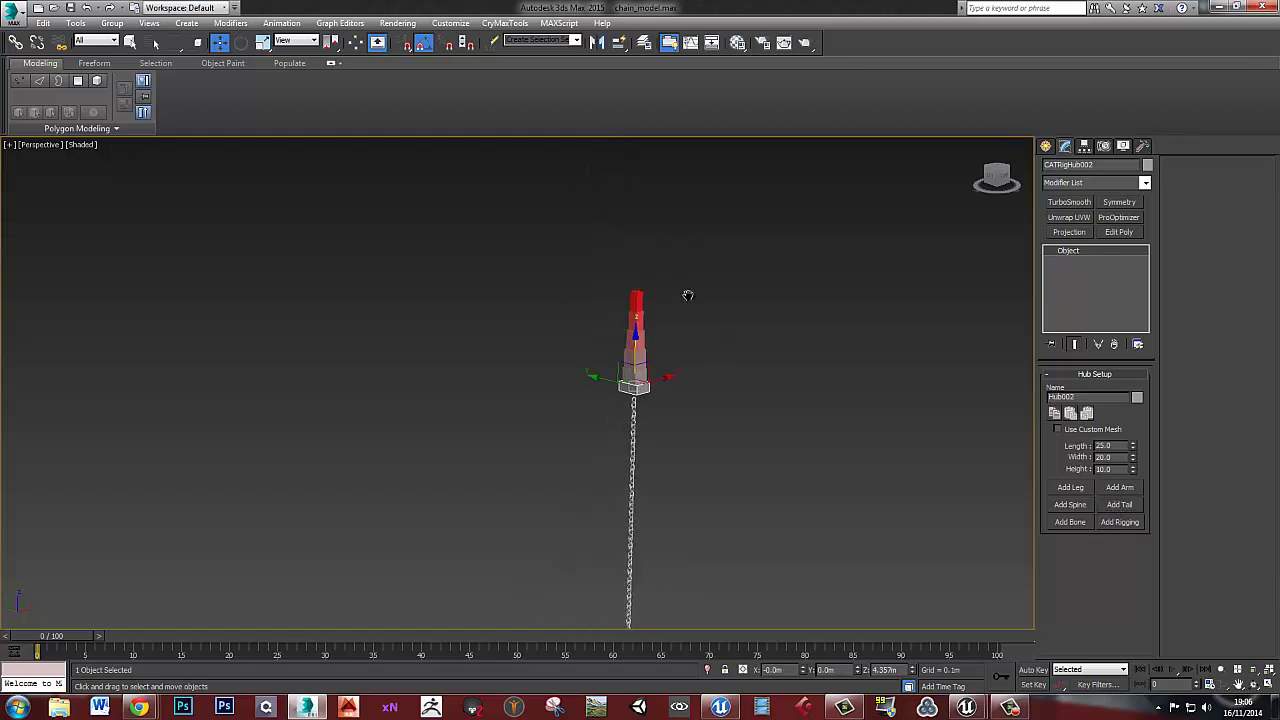
left_click(656, 388)
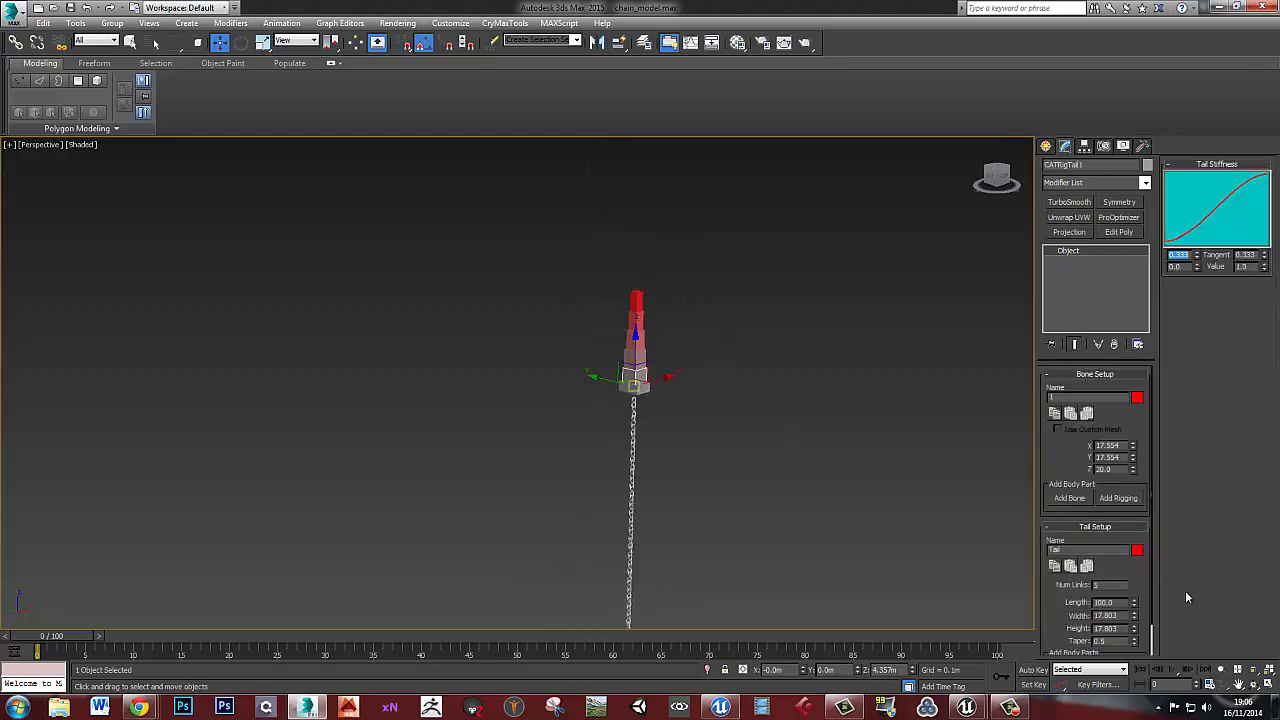
type("10")
key("Return")
Rotate the tail's first bone 180 degrees so the tail points down along the chain
middle_click_drag(633, 388, 644, 377)
scroll(643, 366, "up", 3)
scroll(702, 421, "up", 1)
key("e")
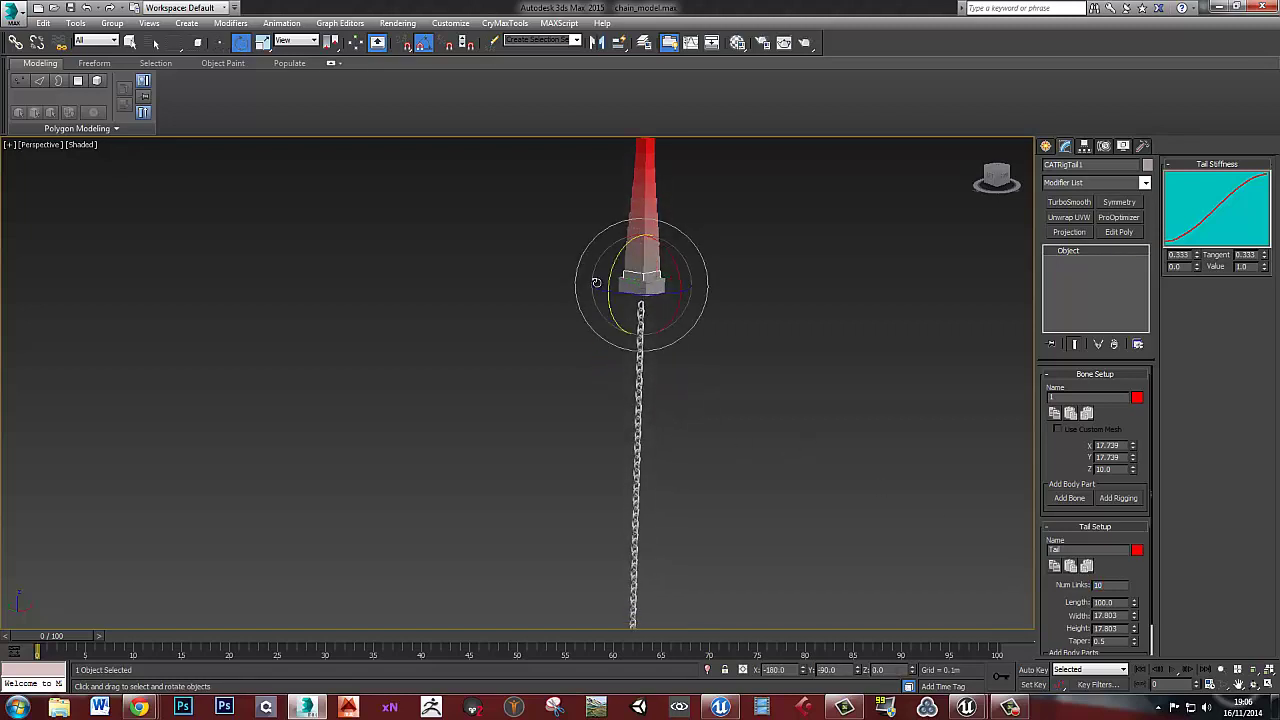
left_click_drag(616, 264, 668, 433)
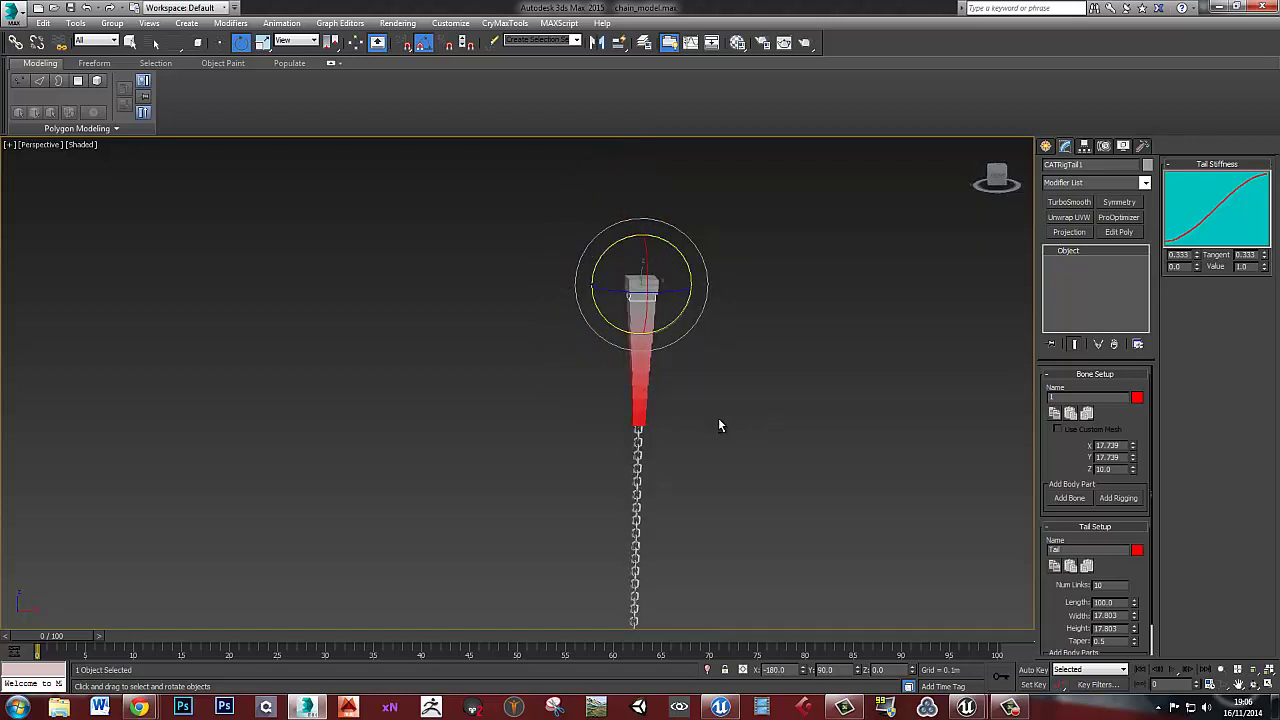
middle_click_drag(698, 421, 747, 436, "alt")
scroll(717, 404, "down", 4)
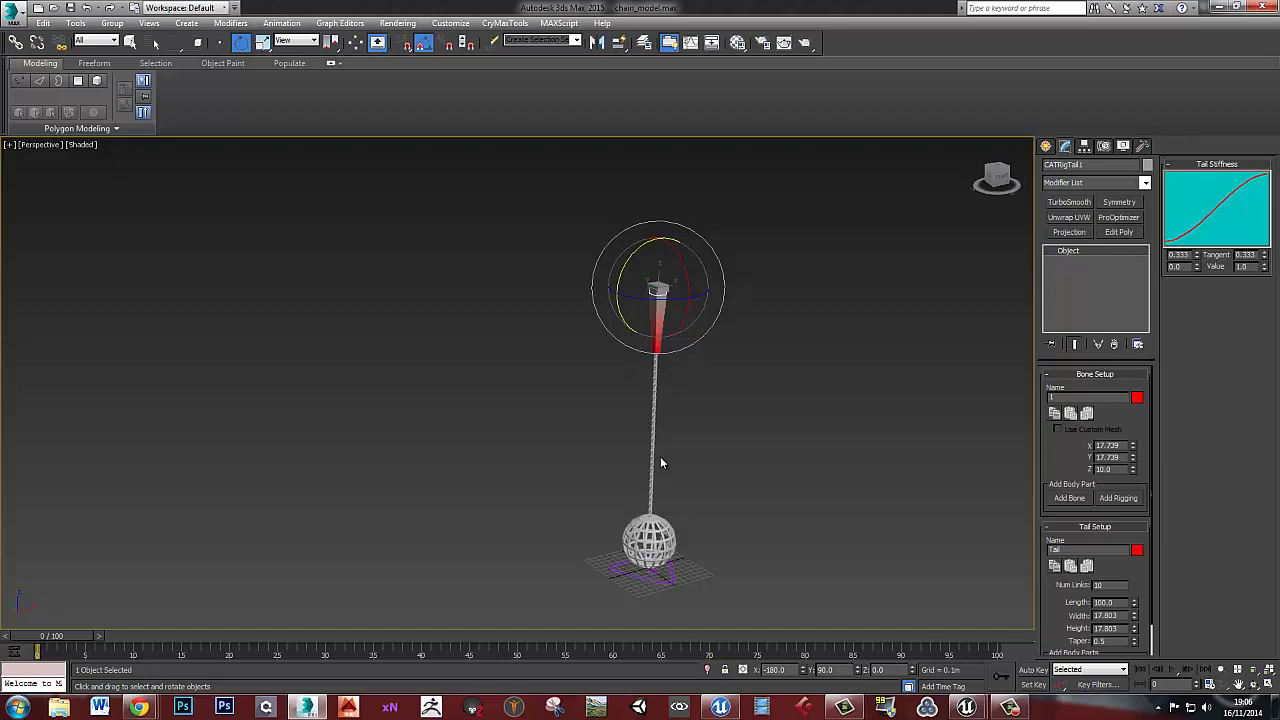
Scale all ten tail bones to a width and height of 11 and a total length of about 363, reaching the cage ball
scroll(640, 390, "up", 5)
left_click_drag(743, 432, 580, 281)
scroll(706, 452, "down", 5)
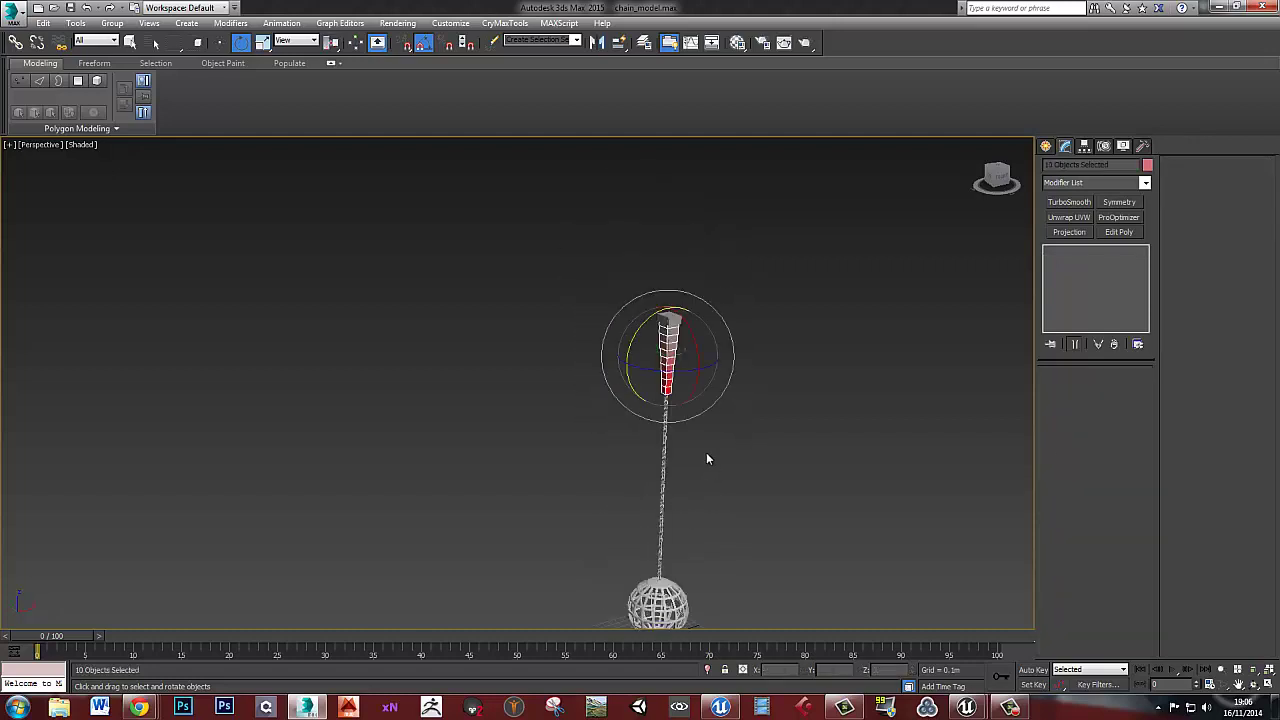
middle_click_drag(706, 452, 698, 420)
key("r")
left_click_drag(653, 241, 627, 96)
left_click_drag(647, 398, 703, 470)
left_click(698, 480)
Add an extra bone to the end of the last tail link and select it
scroll(651, 502, "up", 8)
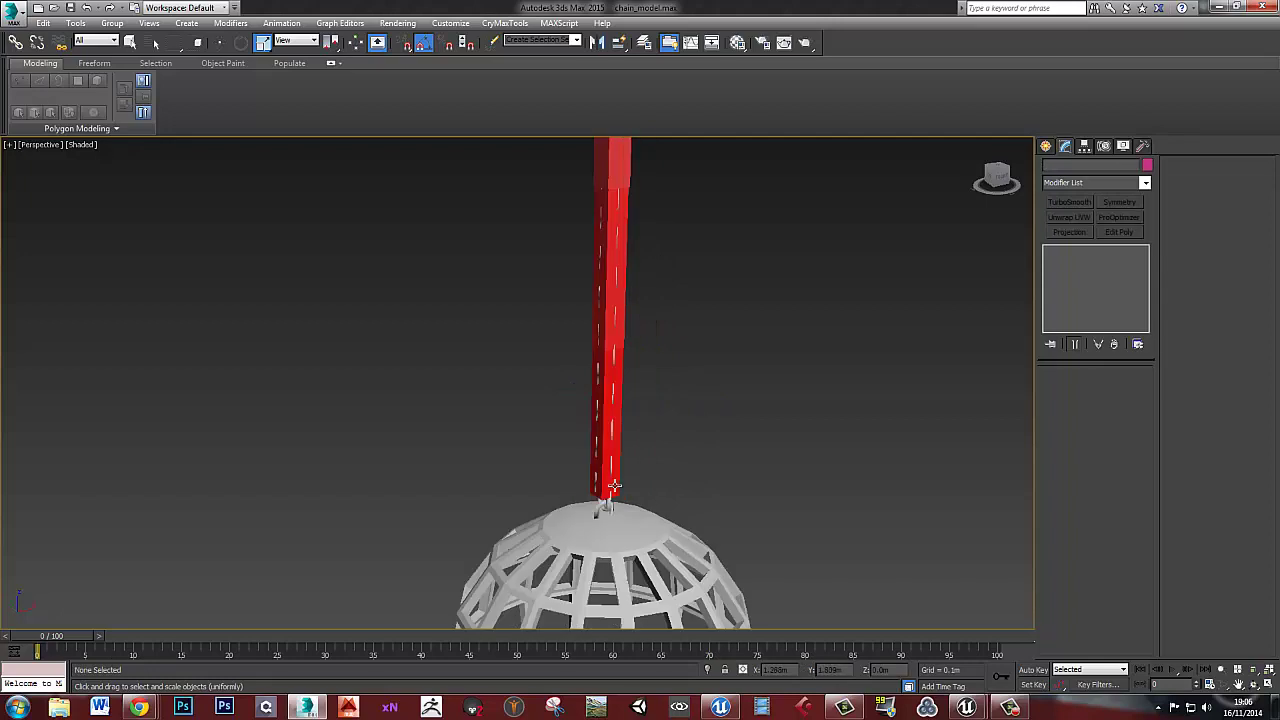
left_click(614, 484)
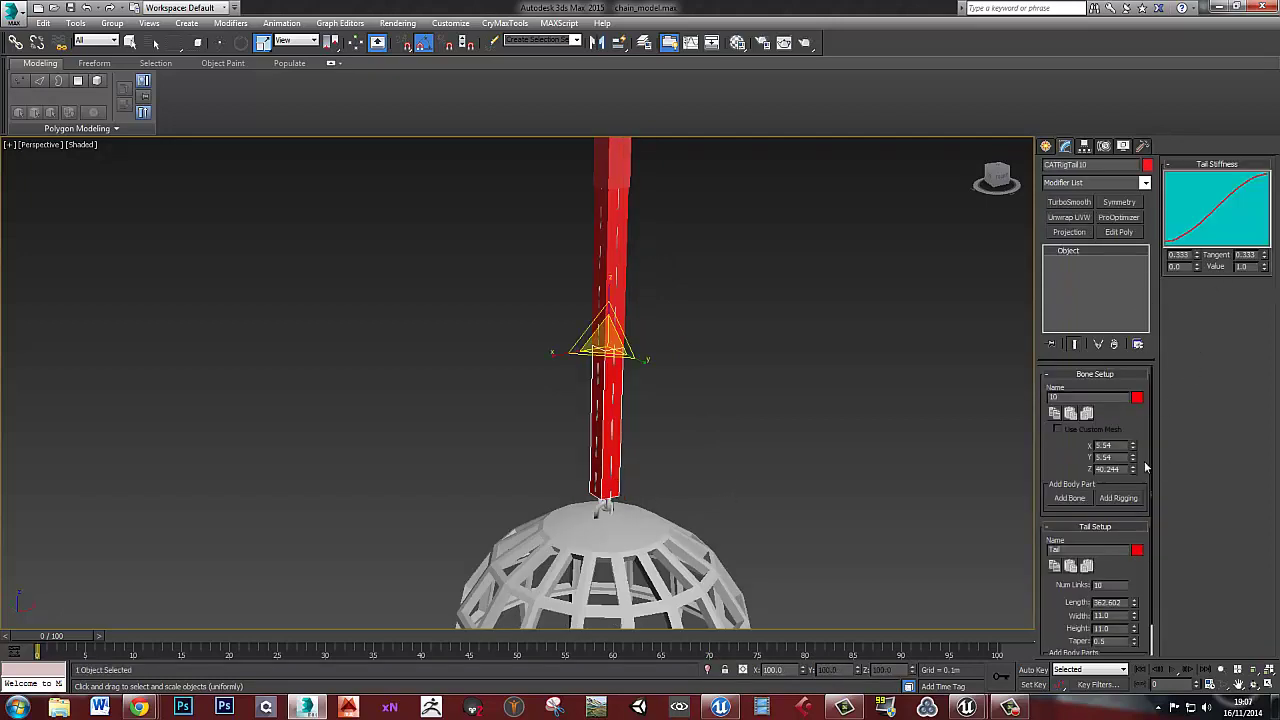
scroll(1140, 585, "down", 2)
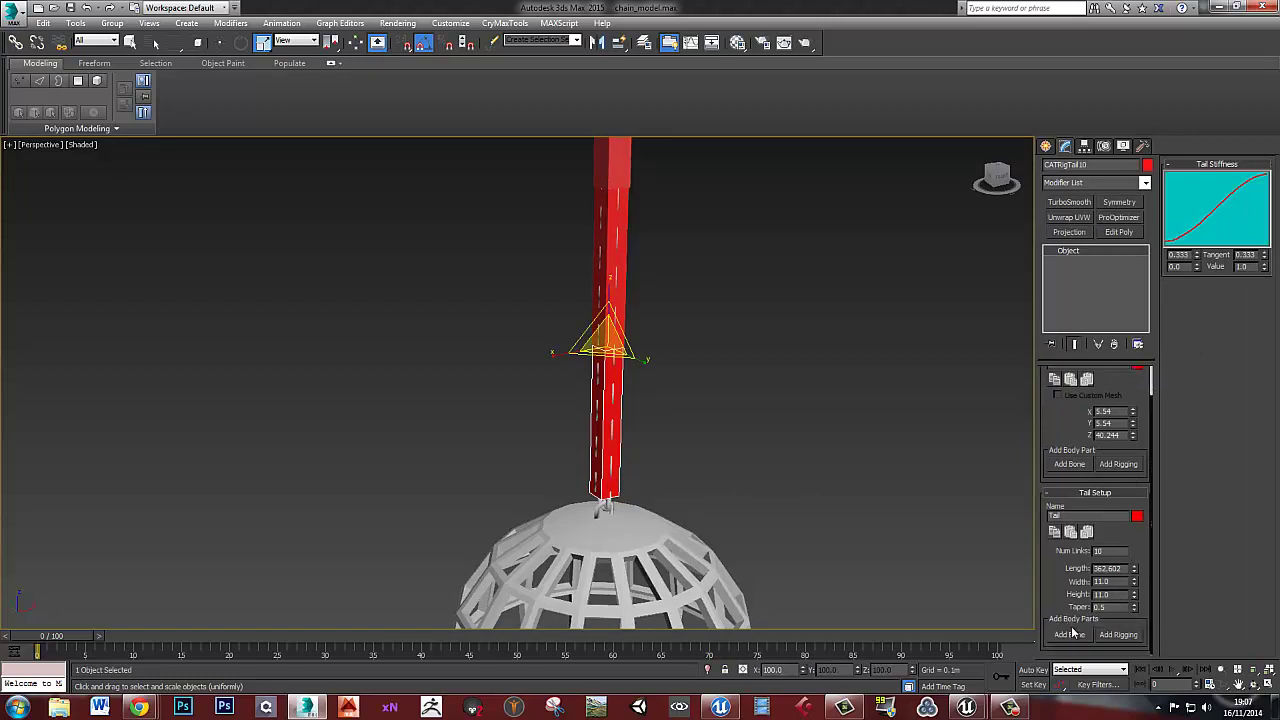
left_click(1074, 635)
middle_click_drag(624, 521, 656, 405)
left_click(641, 390)
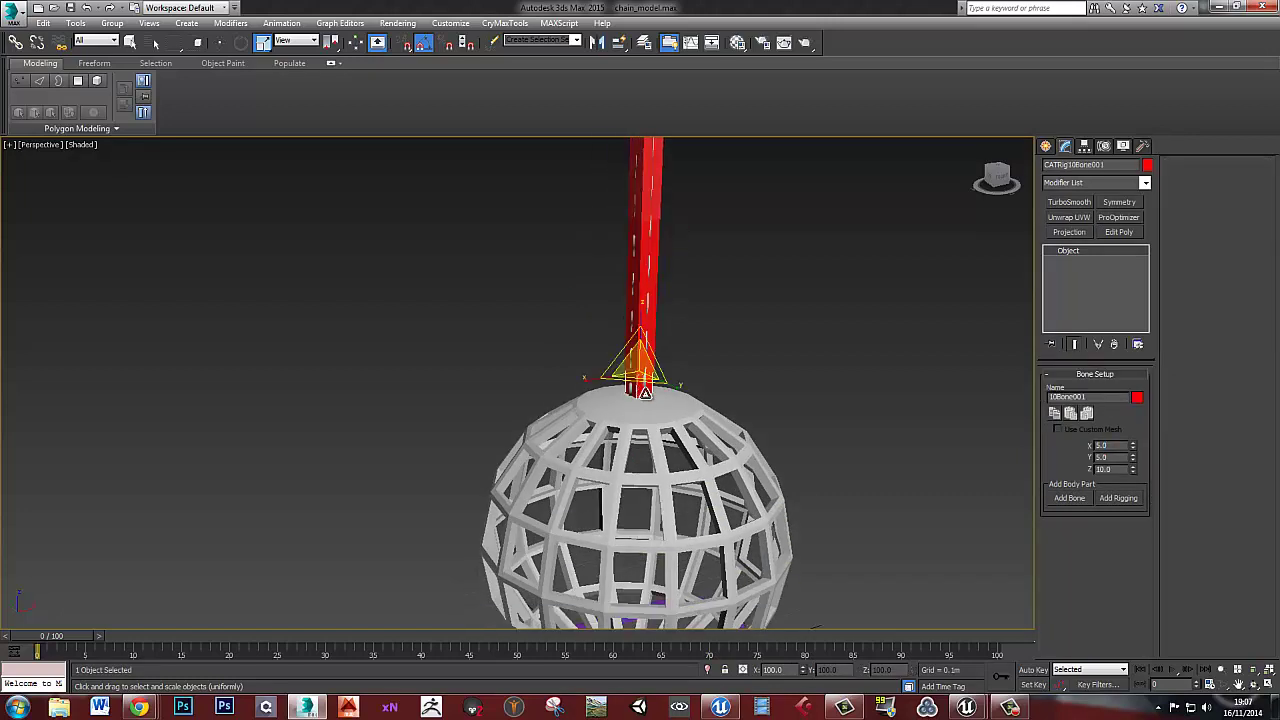
Widen the new end bone to about 29.5 in X and Y, across the top of the cage ball
key("w")
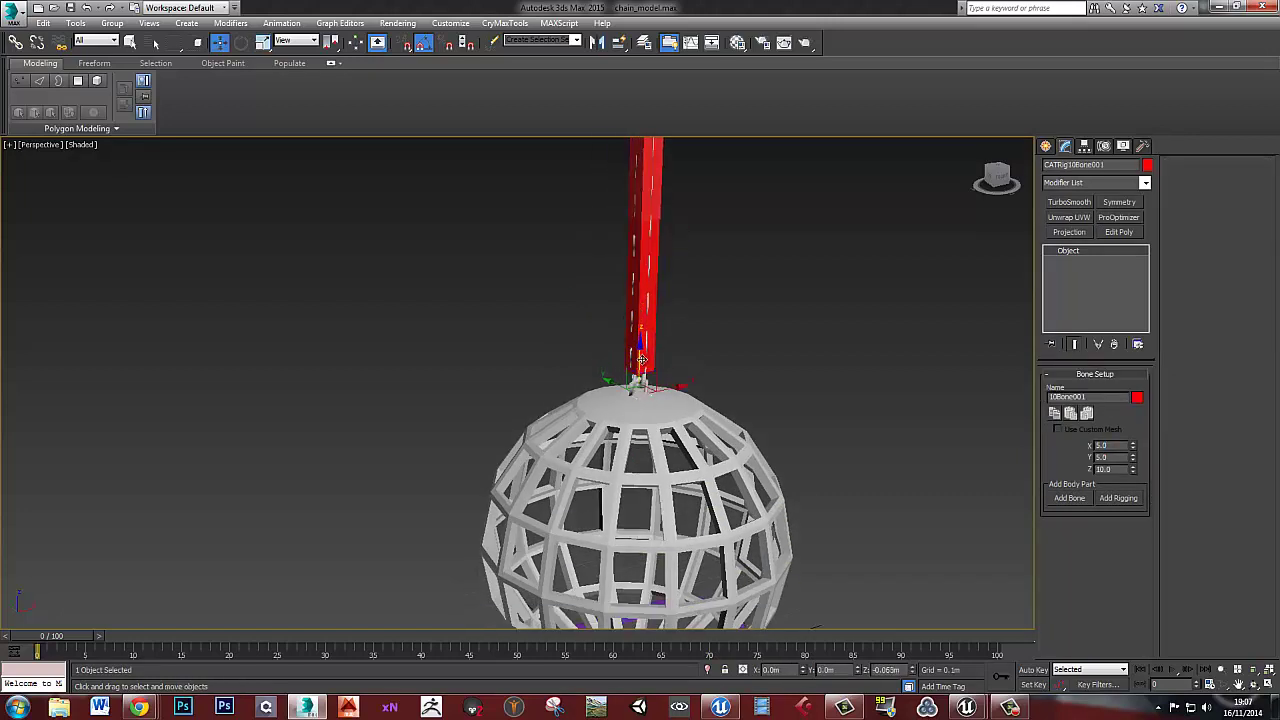
key("r")
left_click_drag(640, 390, 925, 580)
scroll(676, 397, "down", 5)
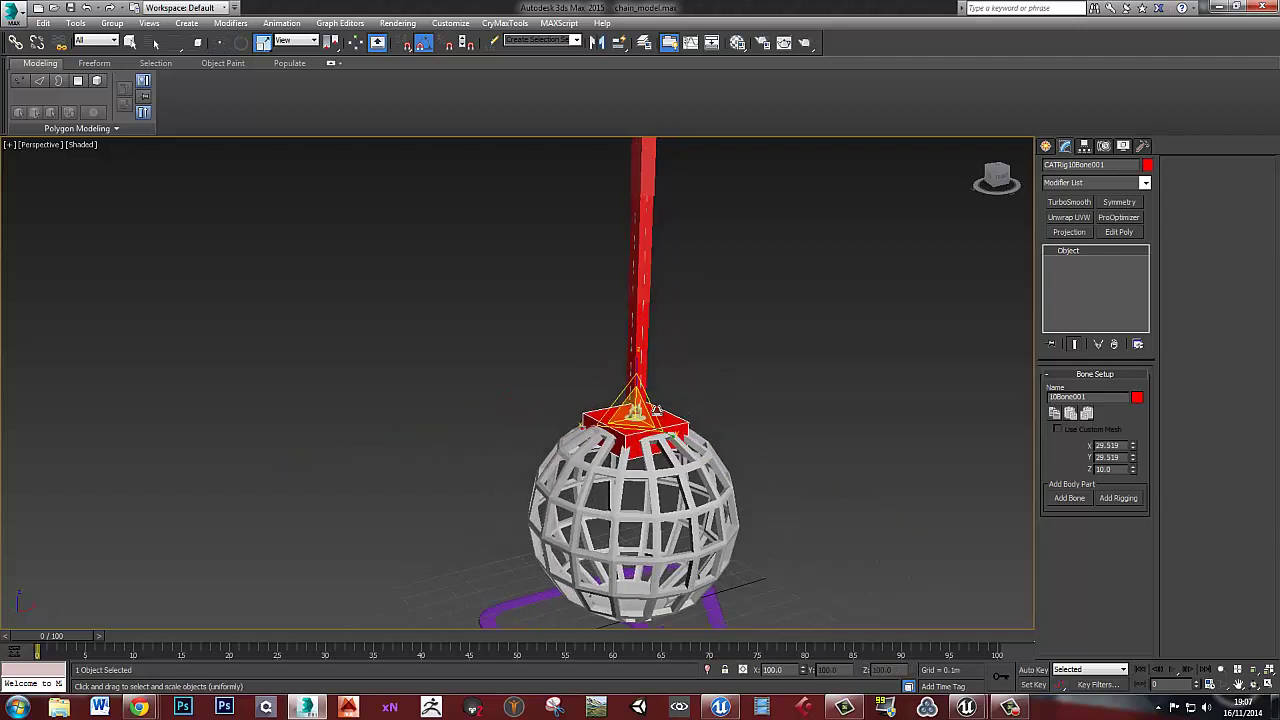
left_click(726, 335)
Apply a Skin modifier to the chain and cage ball mesh
scroll(726, 335, "down", 5)
middle_click_drag(728, 363, 712, 453)
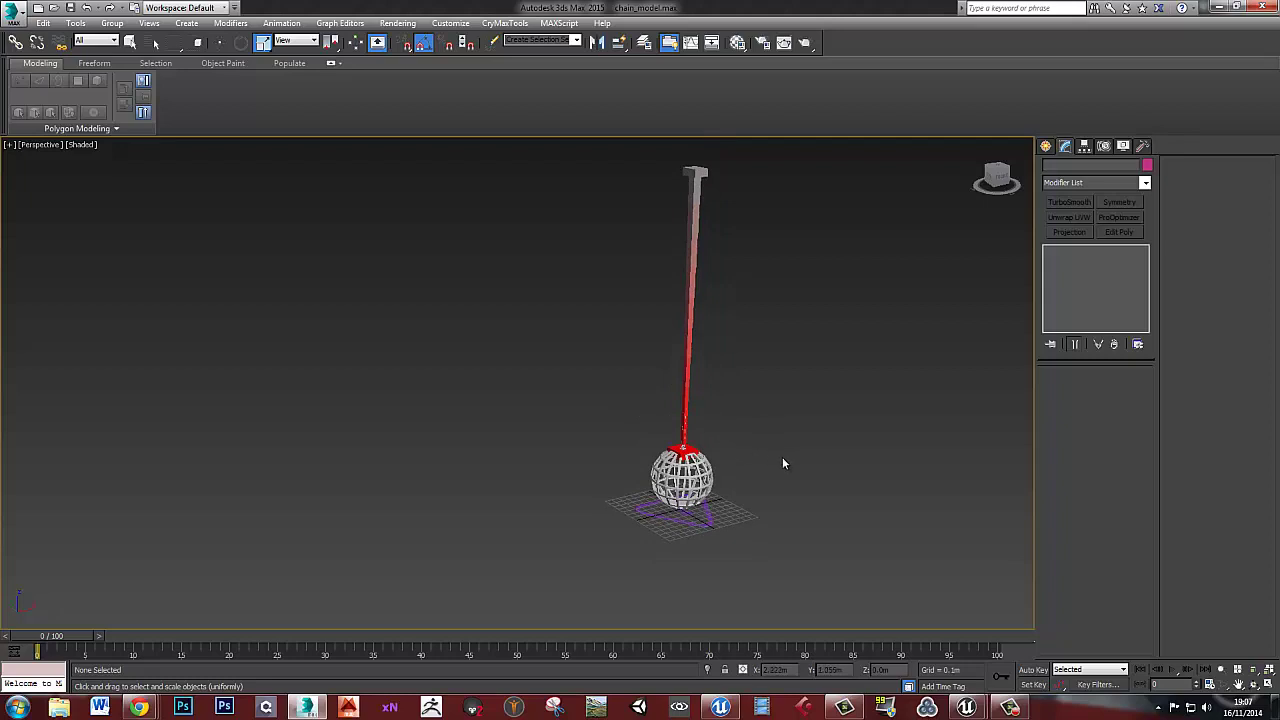
left_click(700, 470)
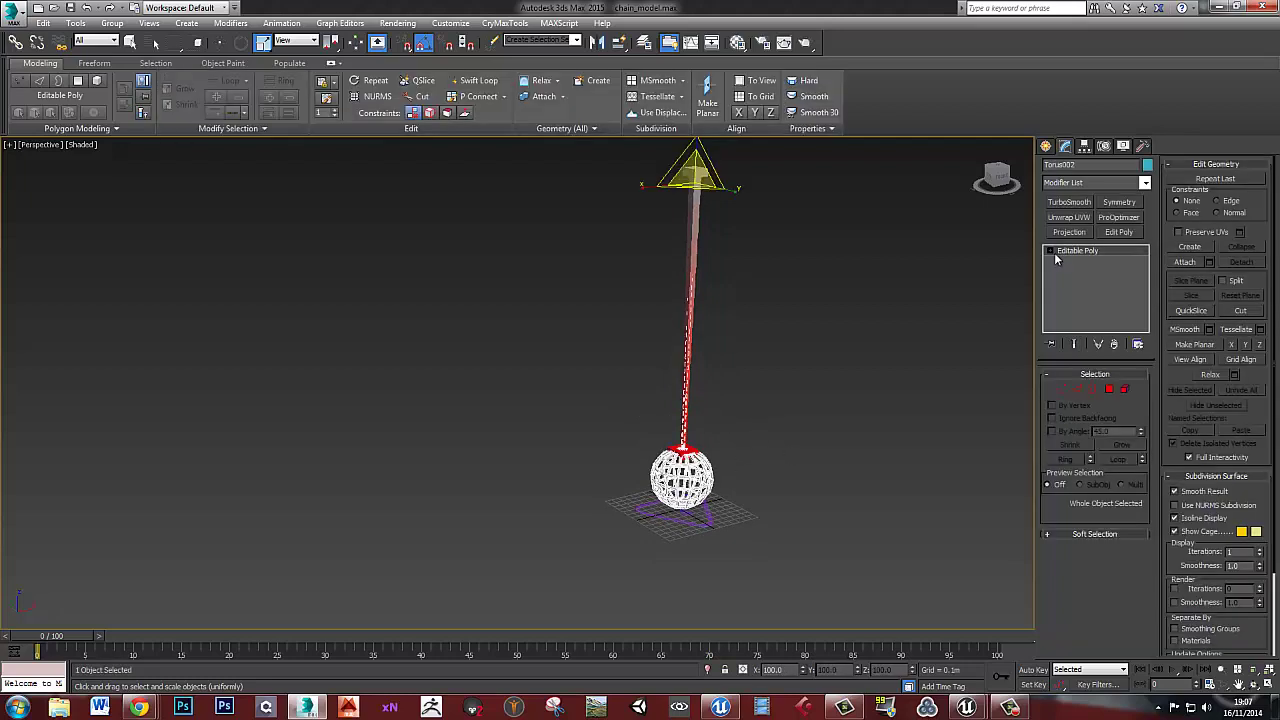
left_click(1108, 183)
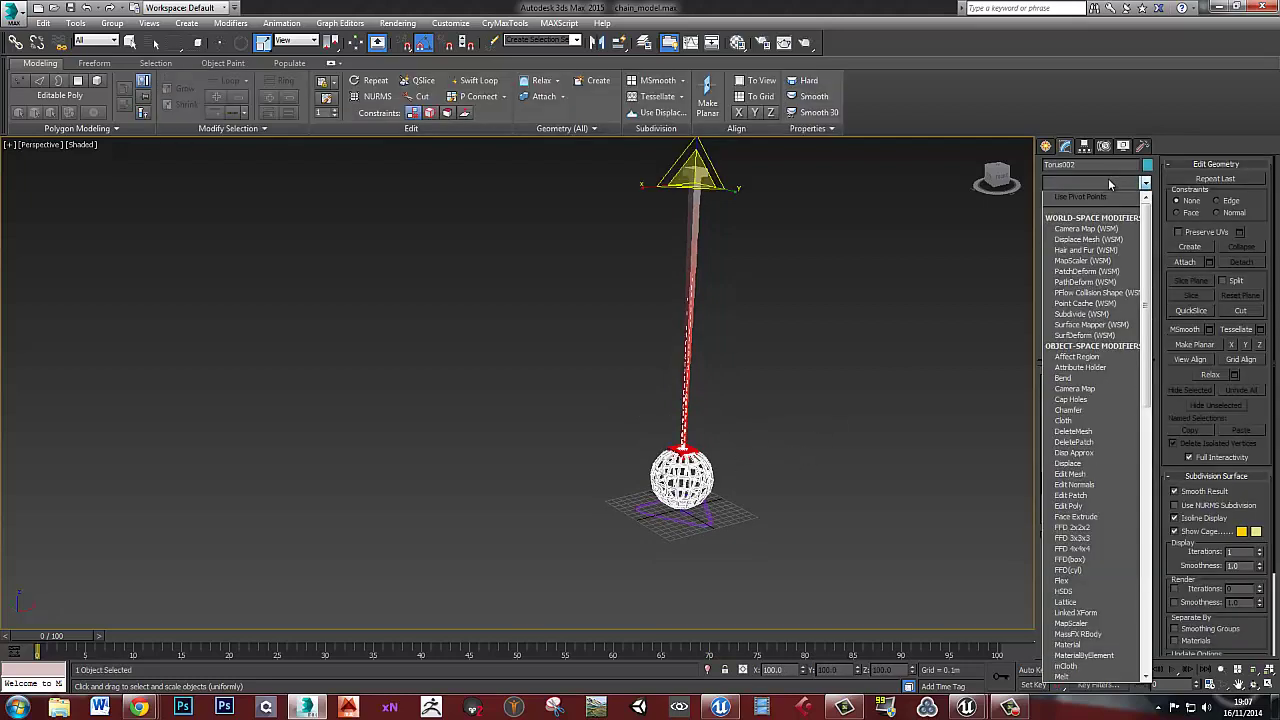
type("skin")
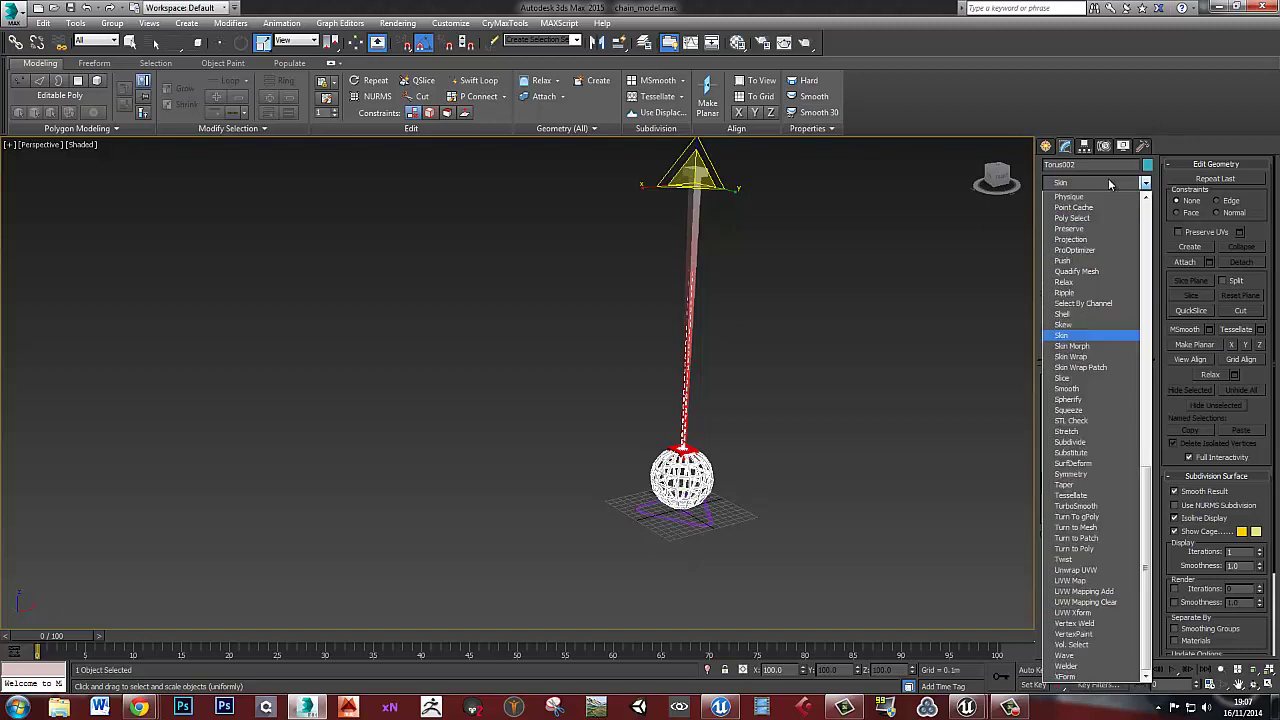
left_click(1075, 335)
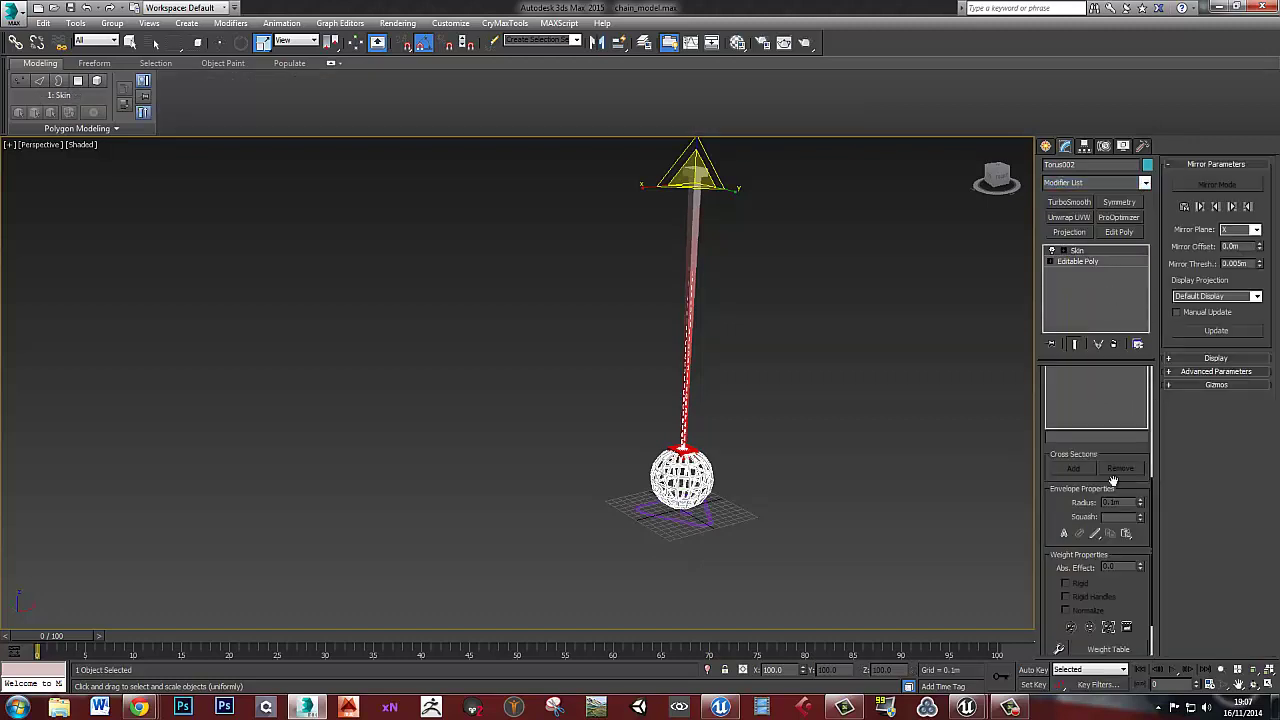
Add the CATRigHub002 hub with all its tail bones and the extra end bone to the Skin modifier
left_click_drag(1151, 490, 1146, 347)
left_click(1090, 495)
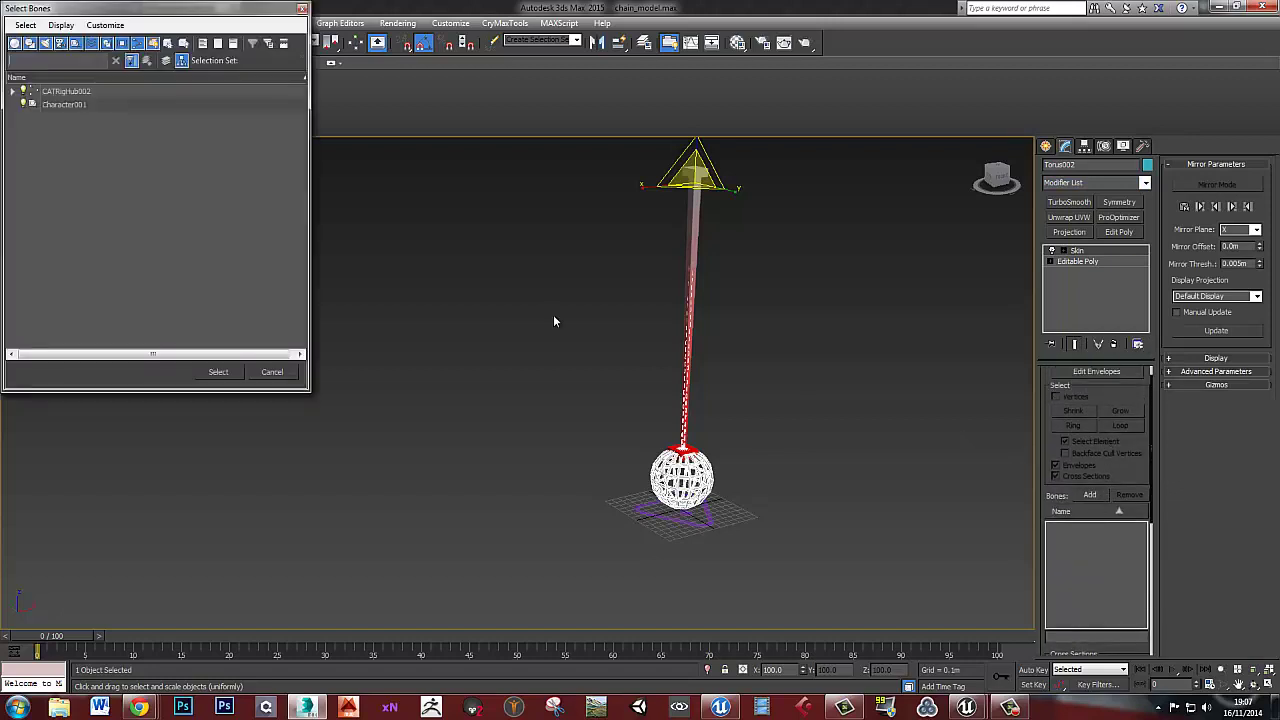
left_click(64, 92)
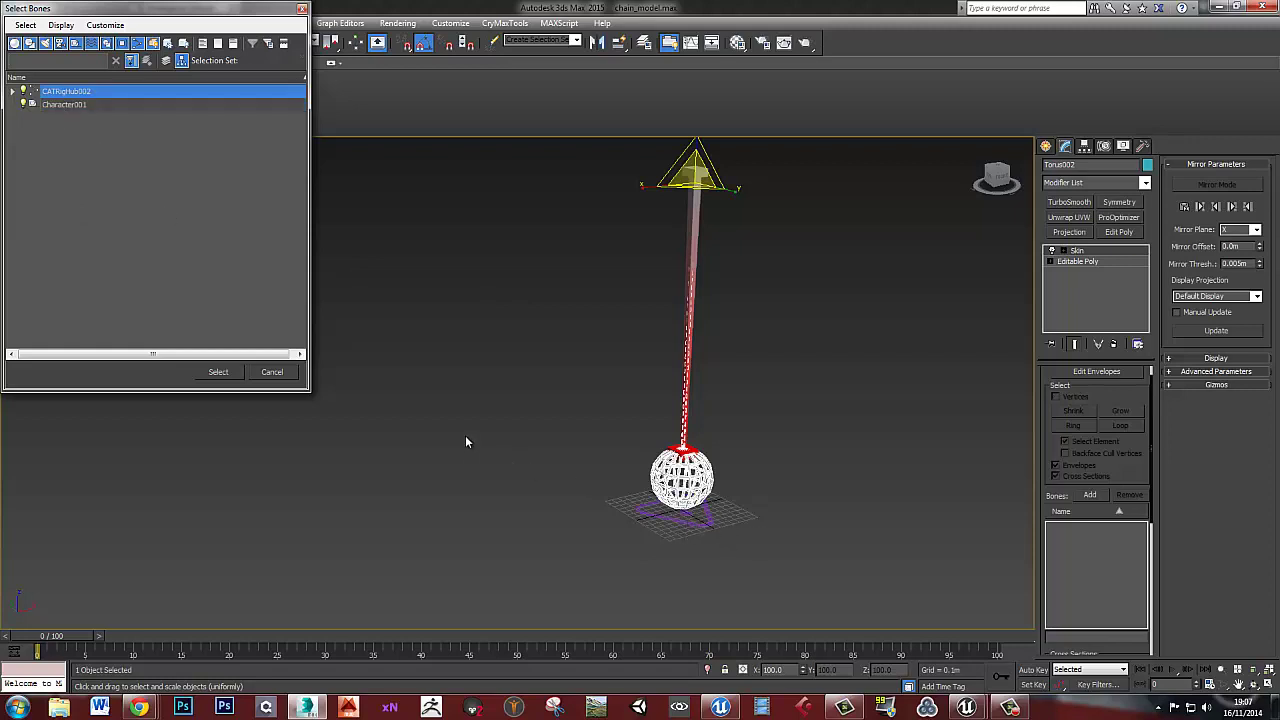
left_click(218, 372)
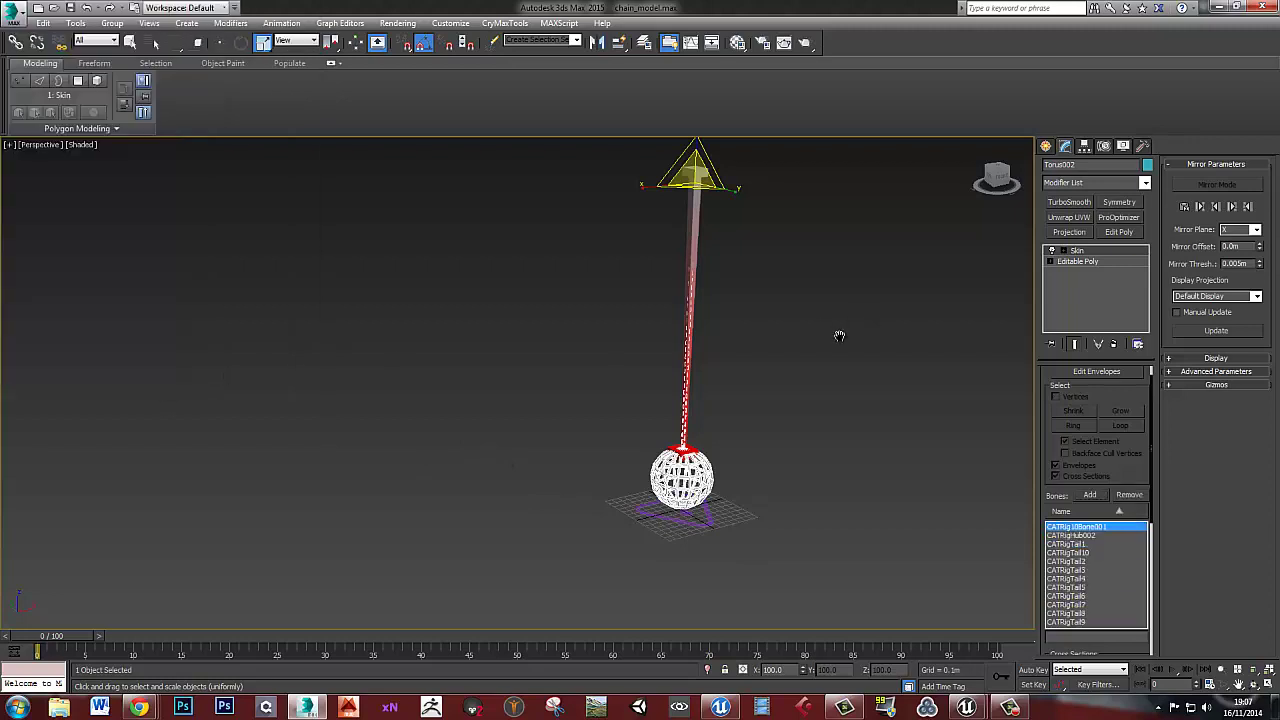
Turn on envelope editing with vertex selection for the end bone CATRig10Bone001 and select the chain's vertices without the cage ball
middle_click_drag(837, 337, 783, 385)
middle_click_drag(646, 466, 648, 410)
scroll(603, 442, "up", 3)
left_click(598, 443)
middle_click_drag(598, 443, 607, 428)
left_click(630, 489)
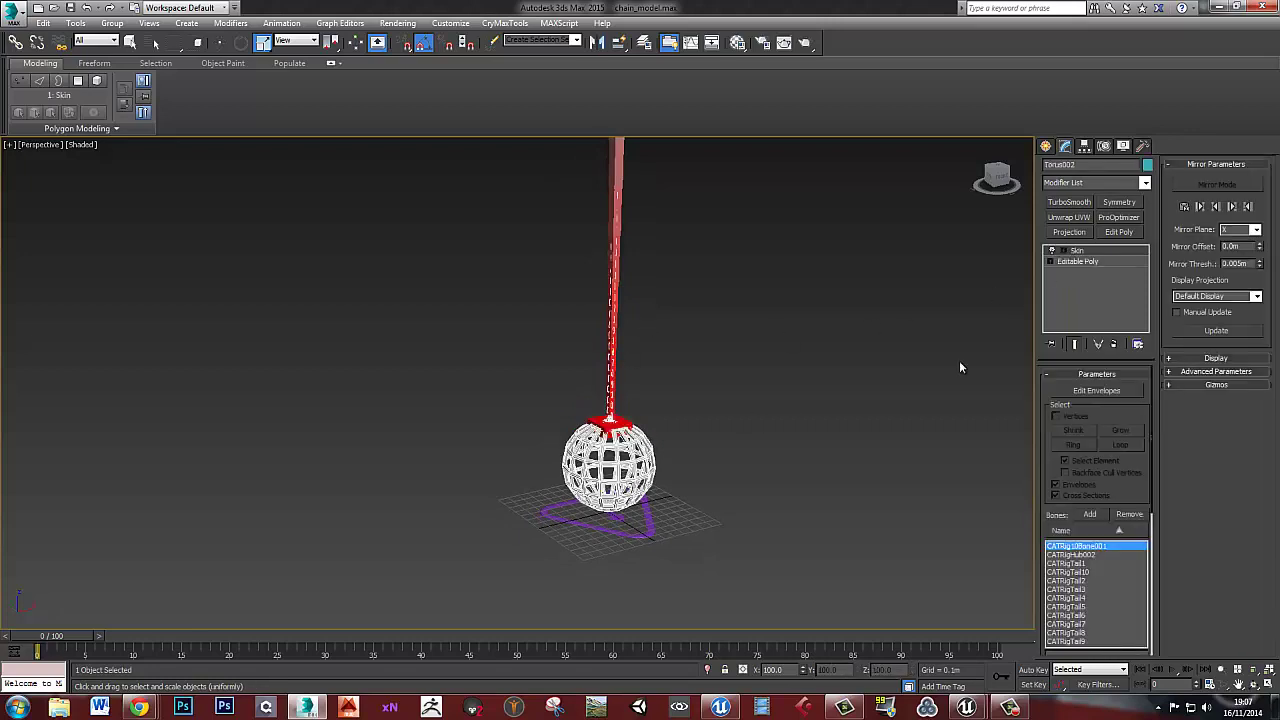
left_click(1098, 391)
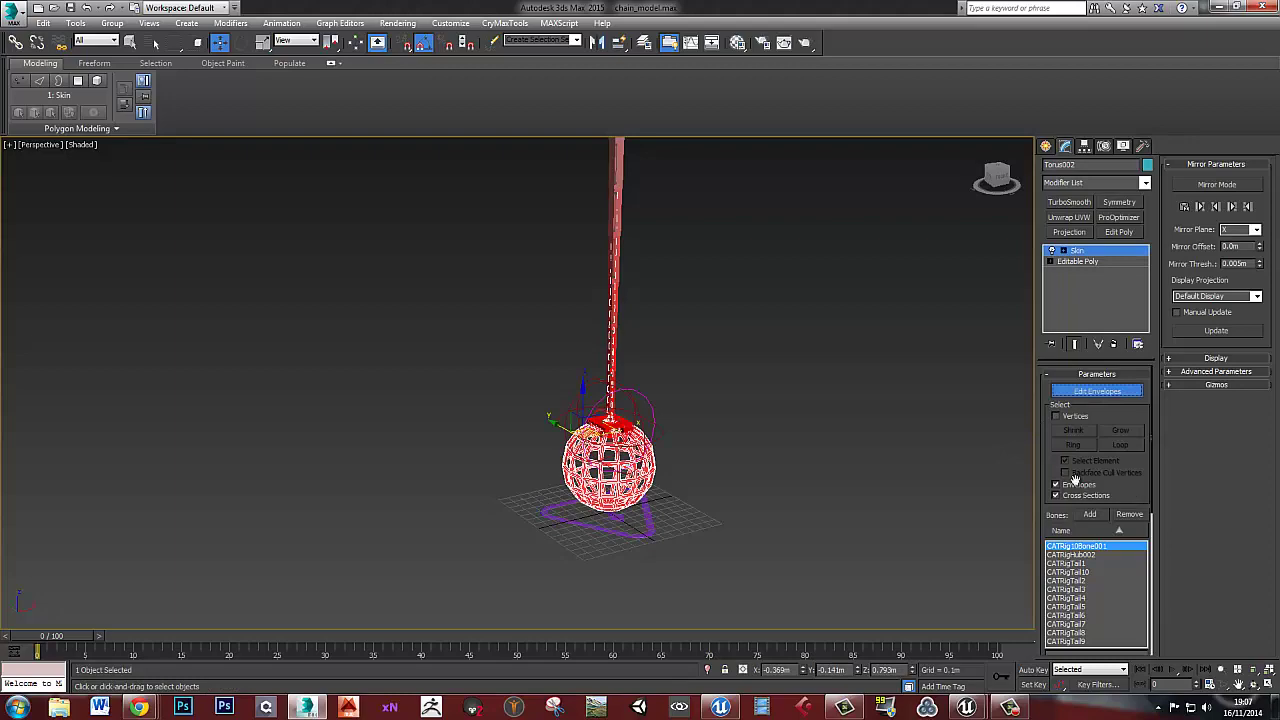
left_click(1069, 417)
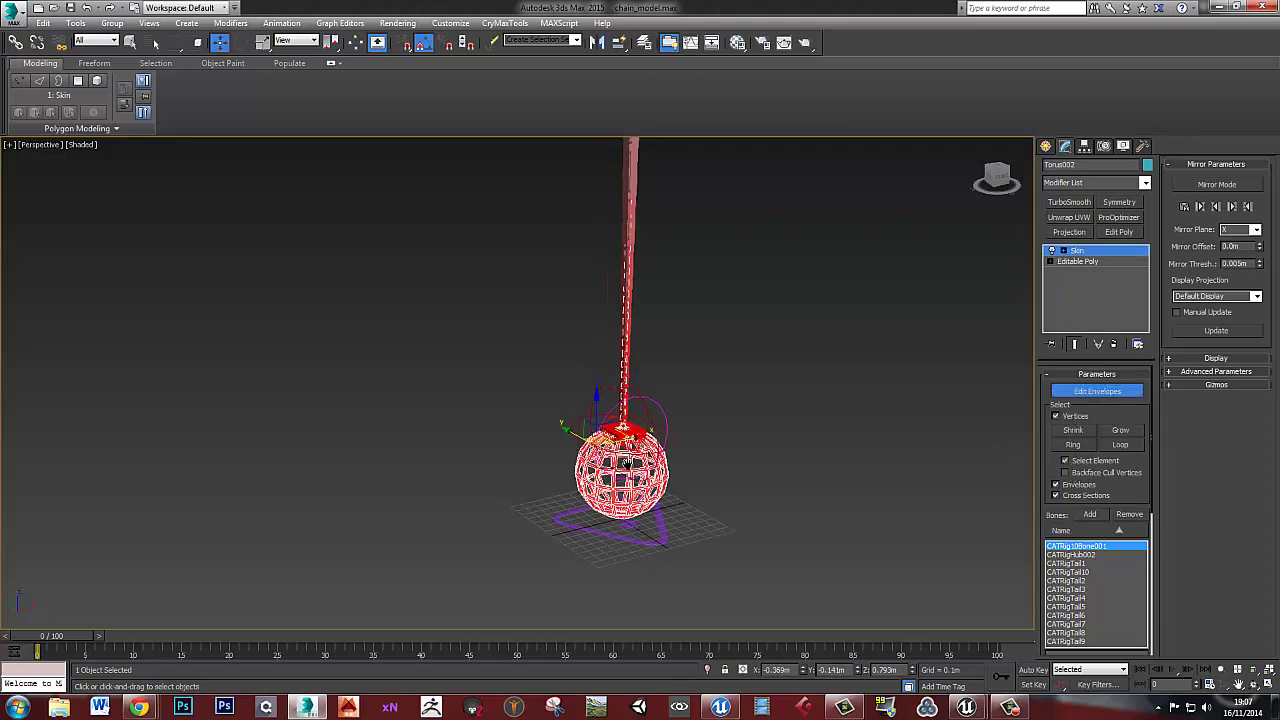
scroll(648, 483, "up", 5)
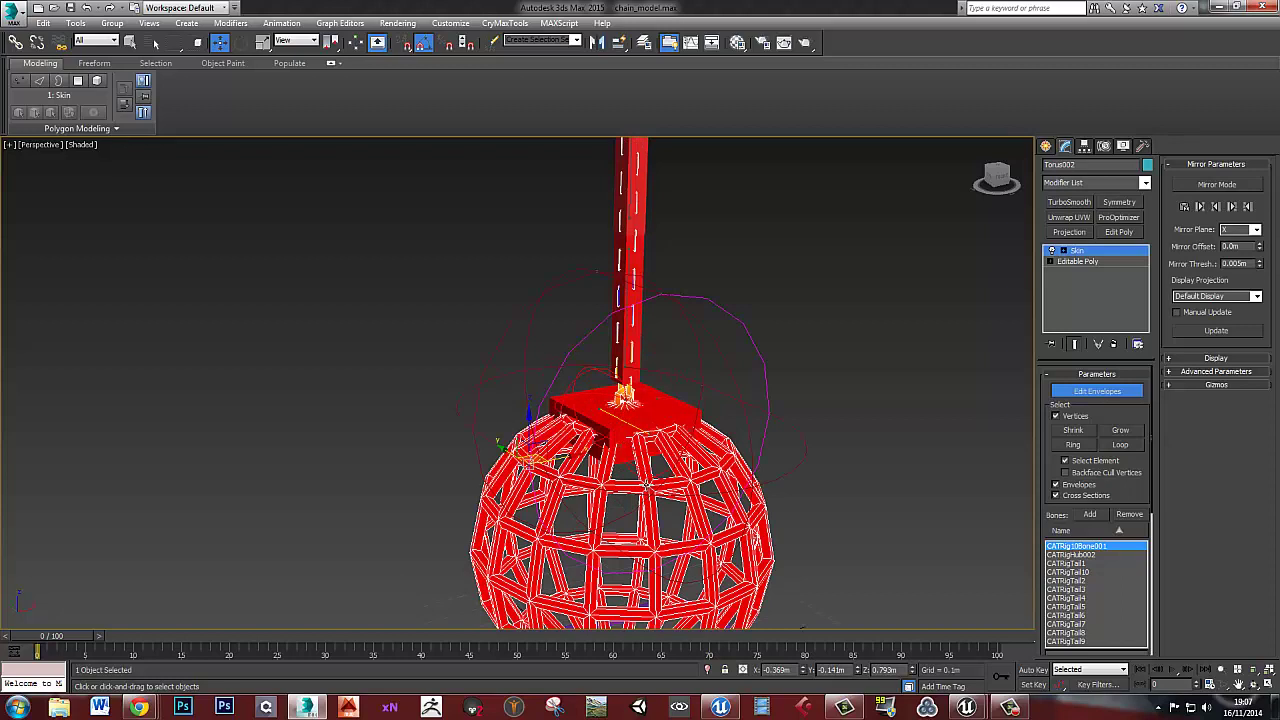
left_click(647, 485)
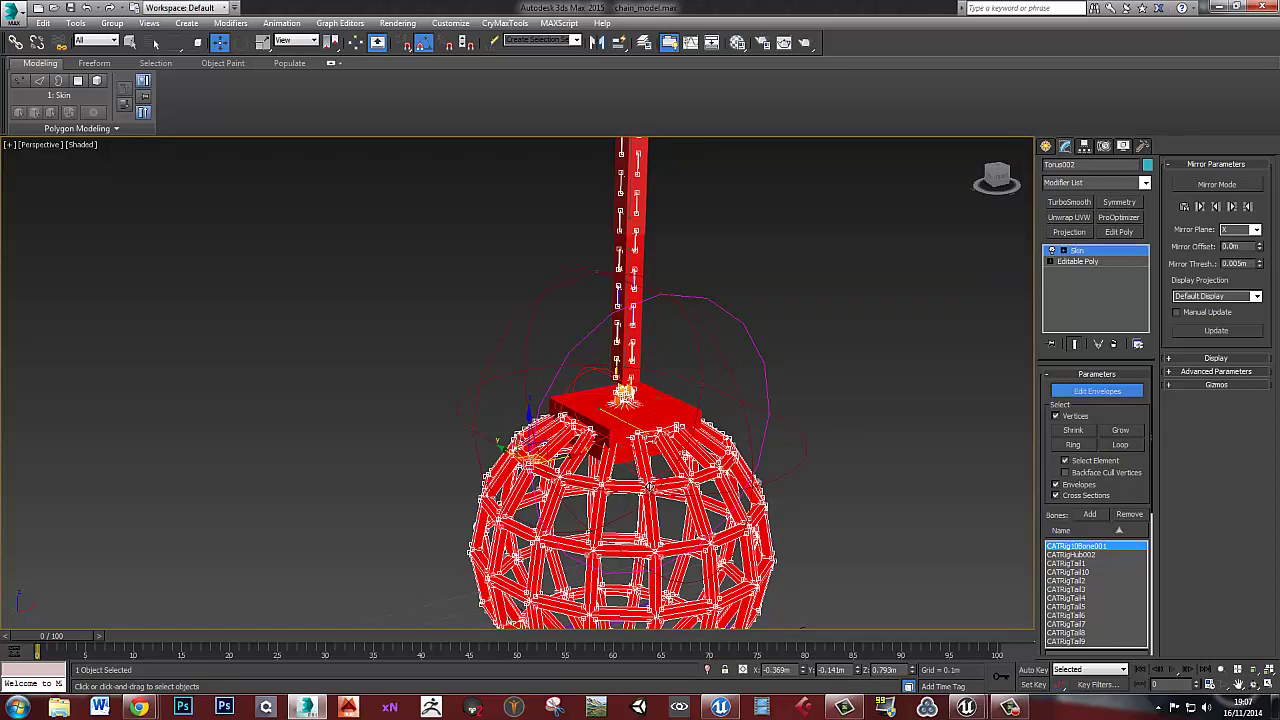
left_click(653, 491, "alt")
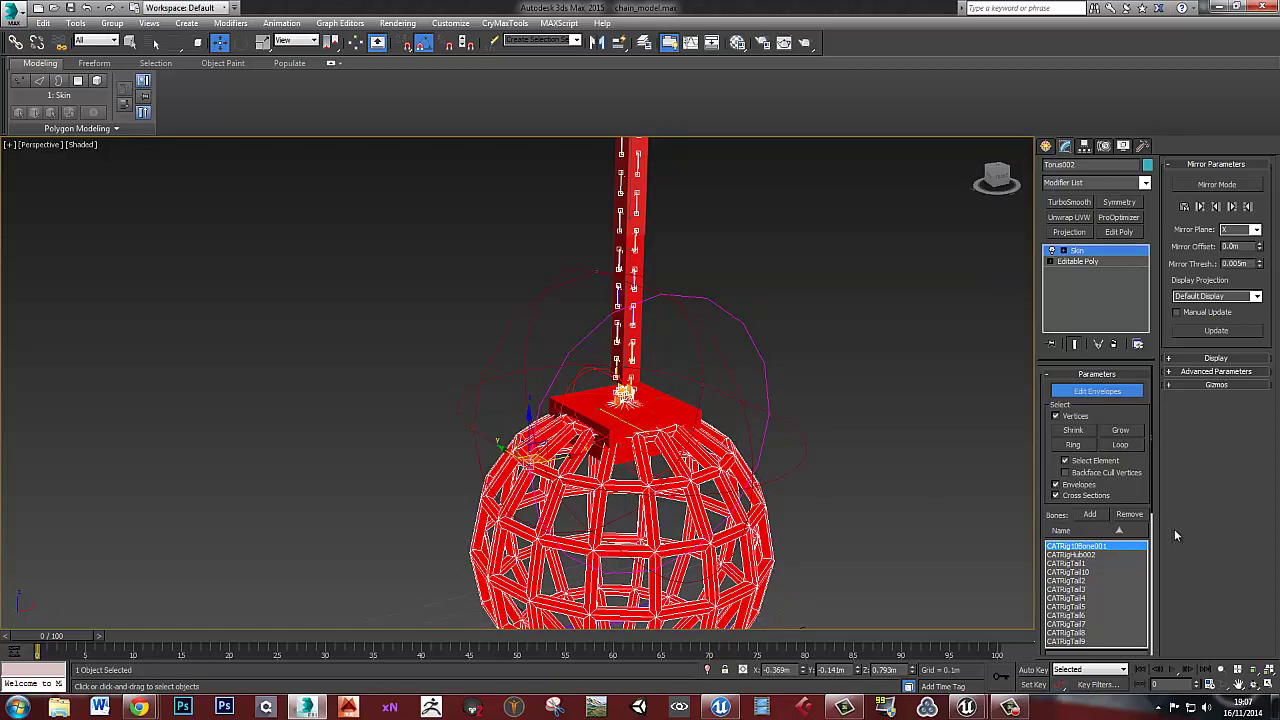
Set the absolute effect of the end bone on the selected chain vertices to 0.0
left_click_drag(1144, 499, 1149, 207)
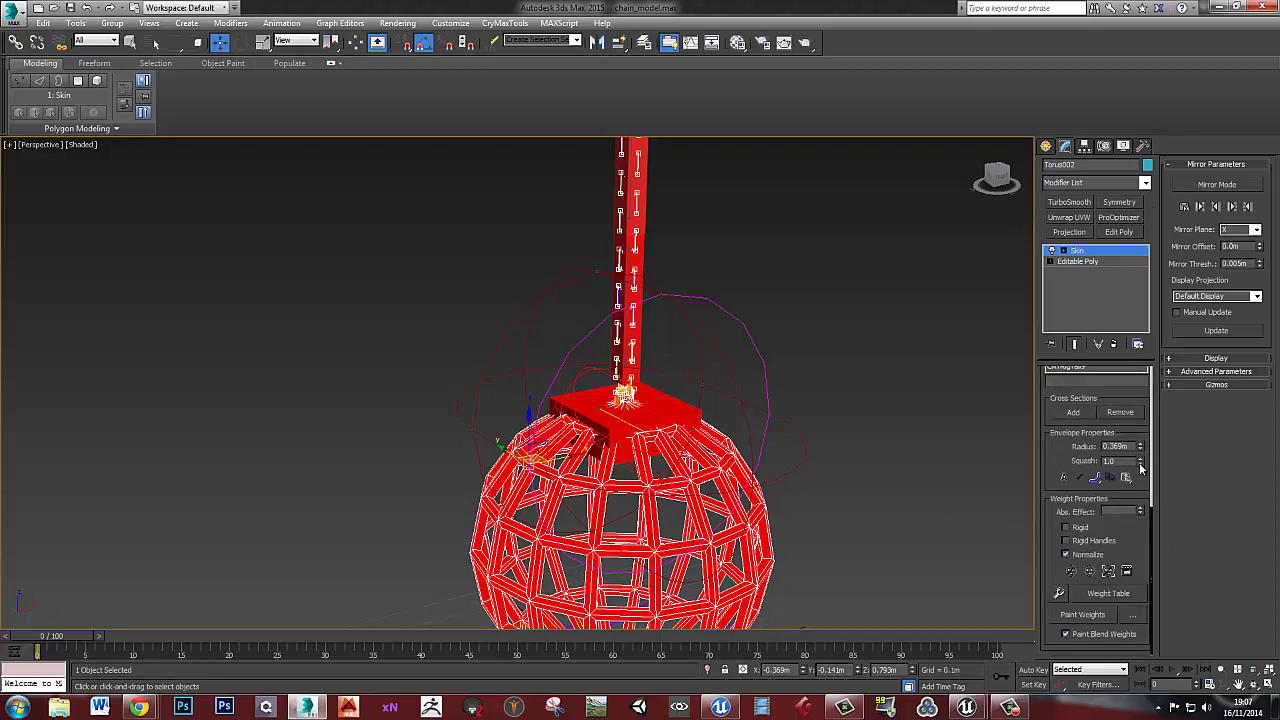
left_click_drag(1140, 512, 1140, 532)
scroll(626, 408, "up", 4)
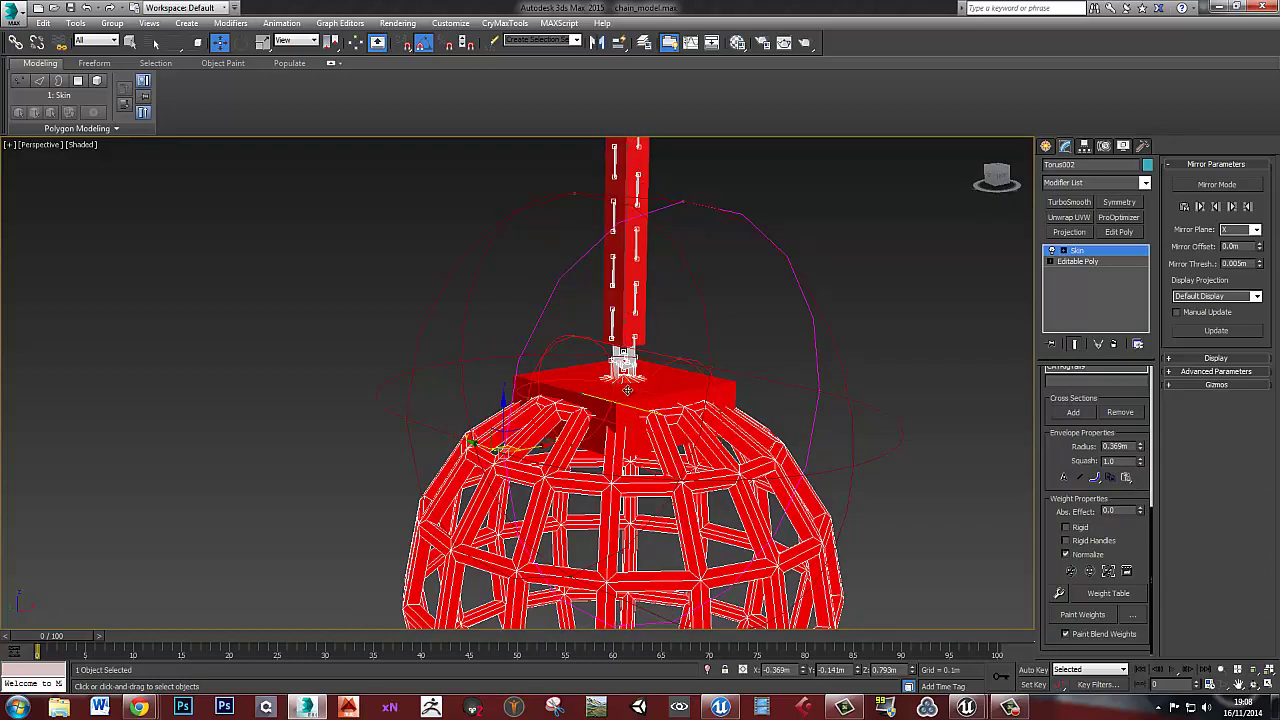
Select the cage ball's vertices and set the end bone's absolute effect on them to 1.0
key("ctrl+a")
left_click(1140, 511)
middle_click_drag(705, 400, 657, 396, "alt")
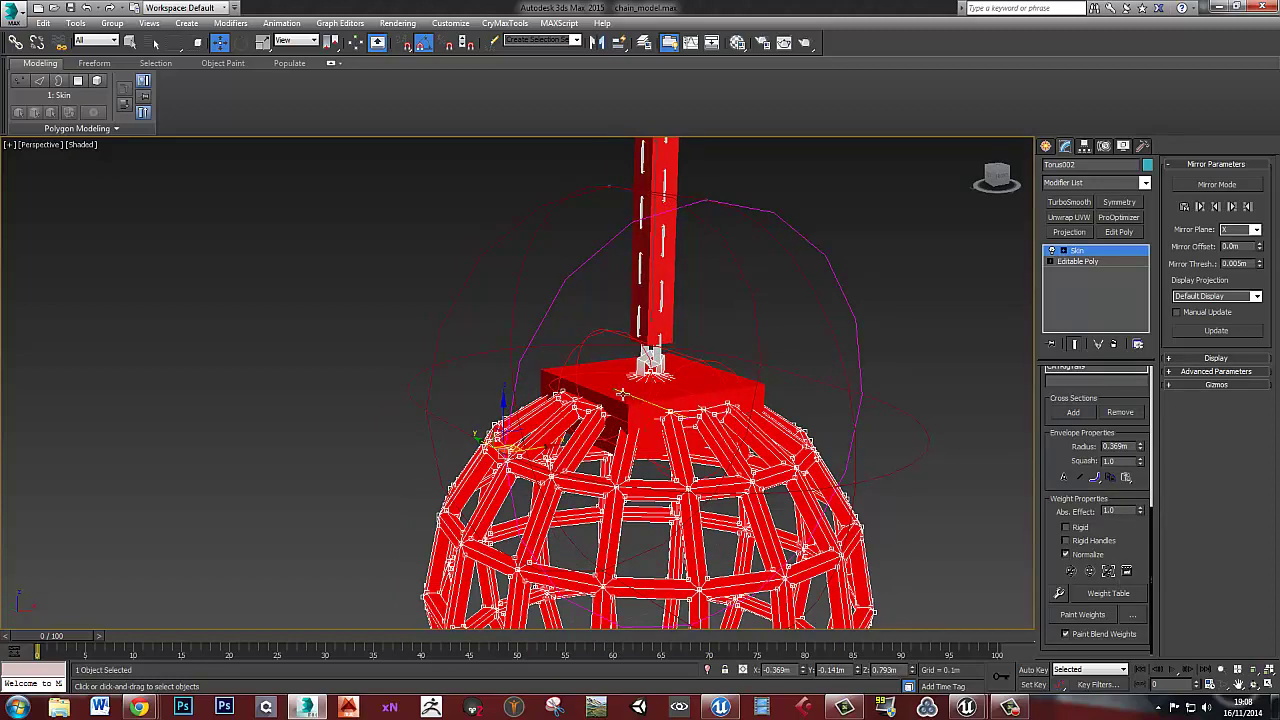
scroll(928, 376, "down", 5)
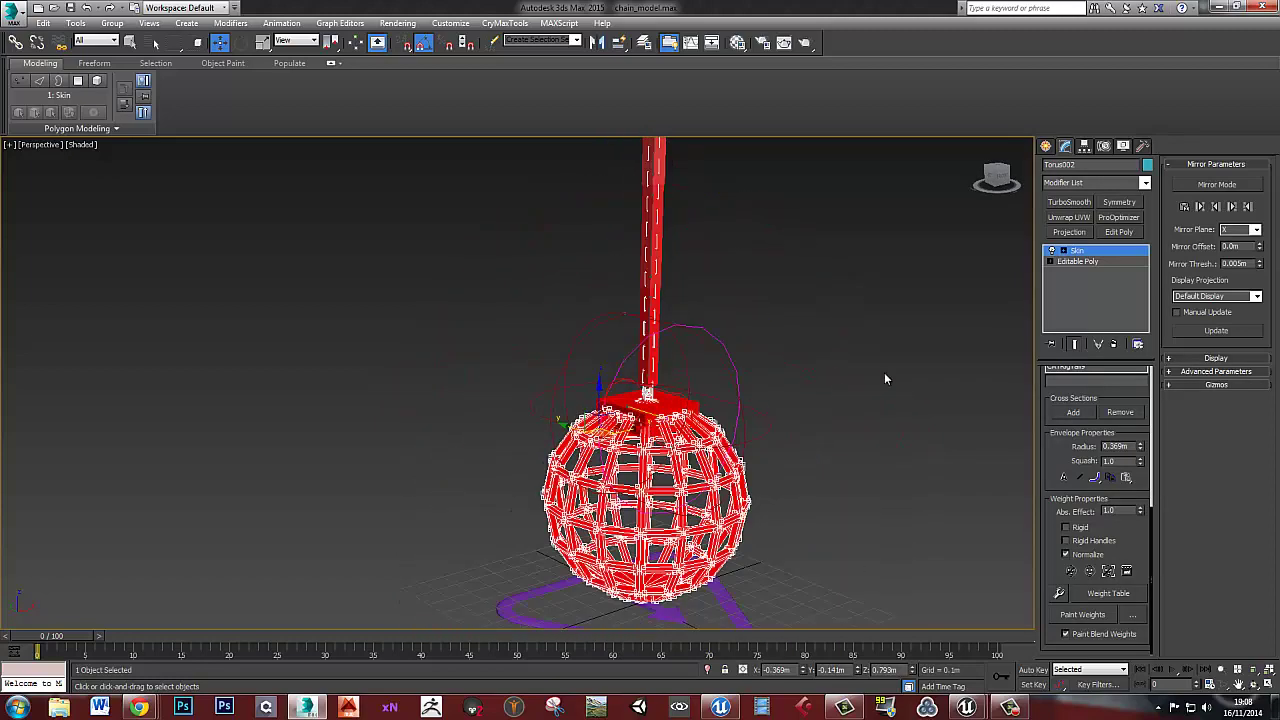
middle_click_drag(729, 365, 804, 391)
scroll(764, 383, "down", 3)
Add an absolute animation layer to the Character001 CAT rig and switch the rig to animation mode
left_click(1103, 145)
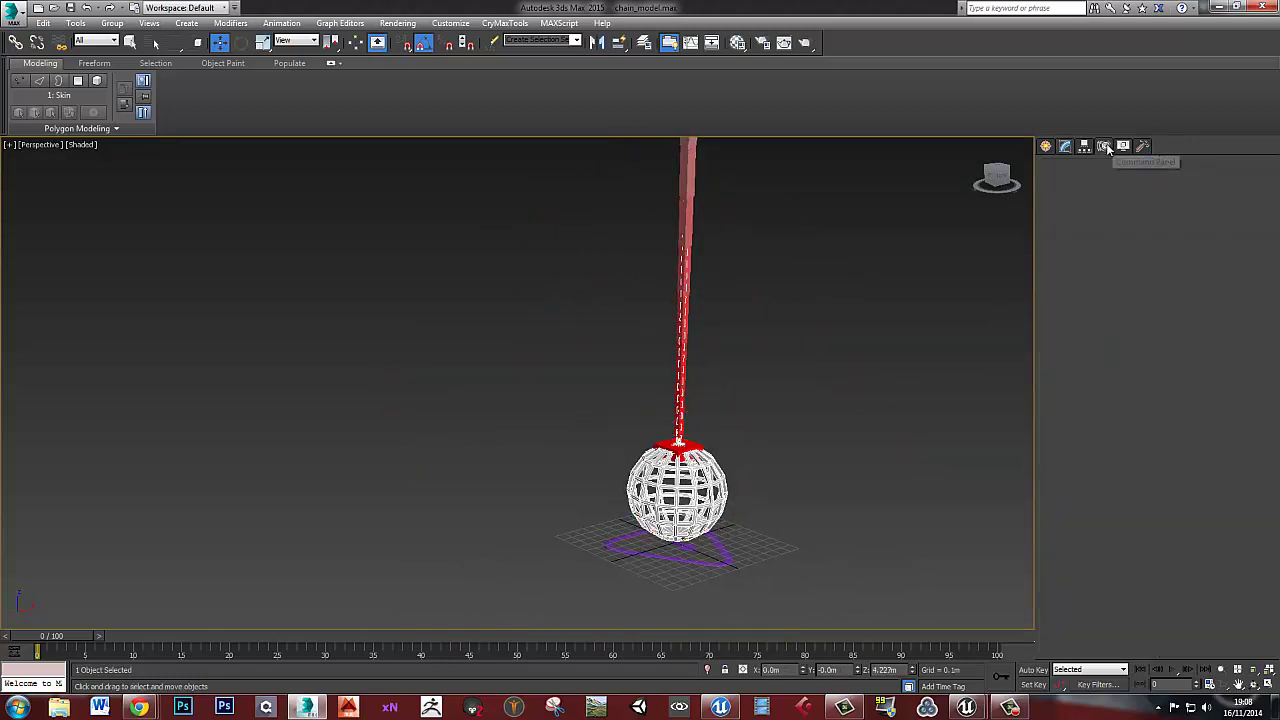
middle_click_drag(731, 507, 722, 532)
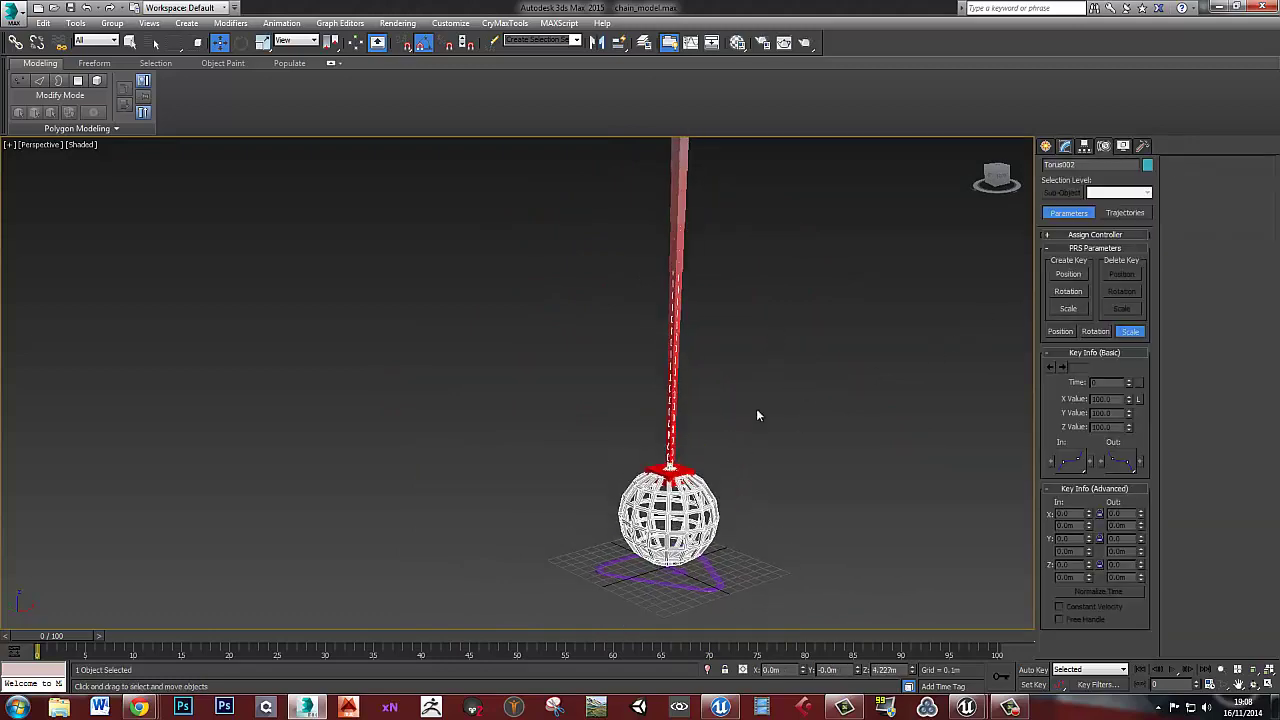
left_click(712, 585)
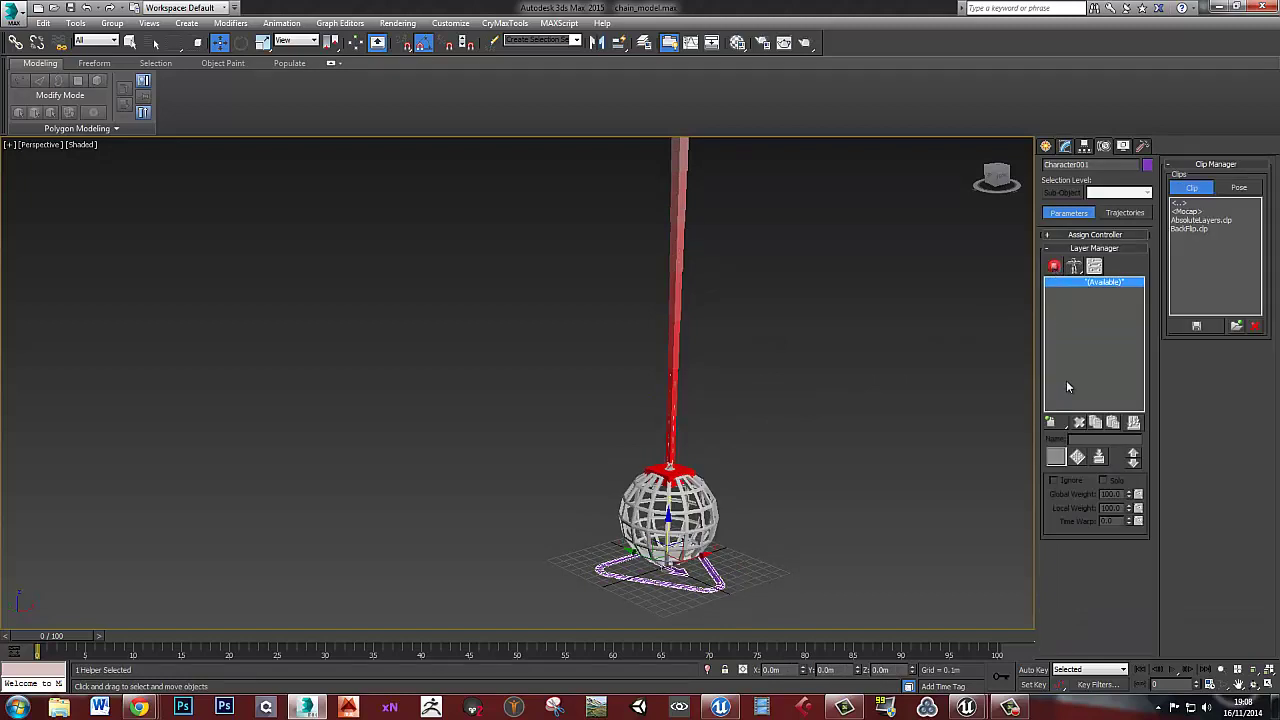
left_click(1051, 424)
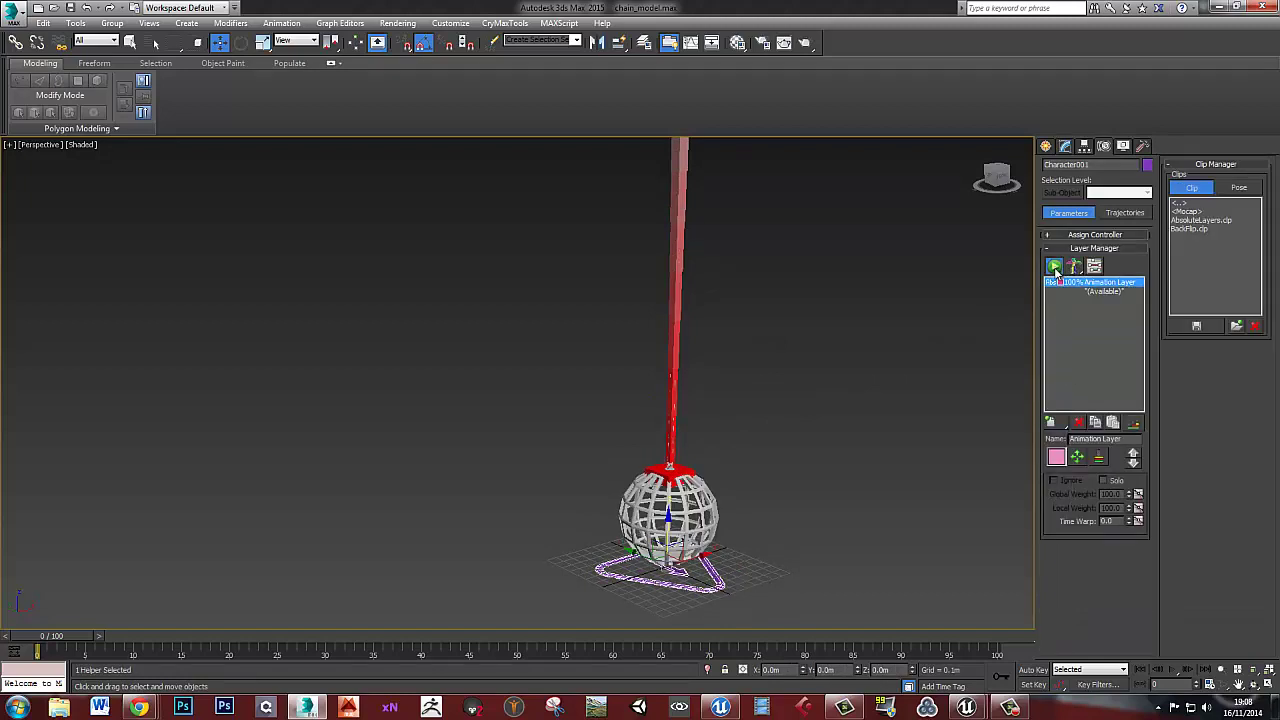
Try rotating all ten tail bones to test how the skinned chain bends, and cancel the rotation
scroll(690, 403, "down", 3)
double_click(684, 228)
key("e")
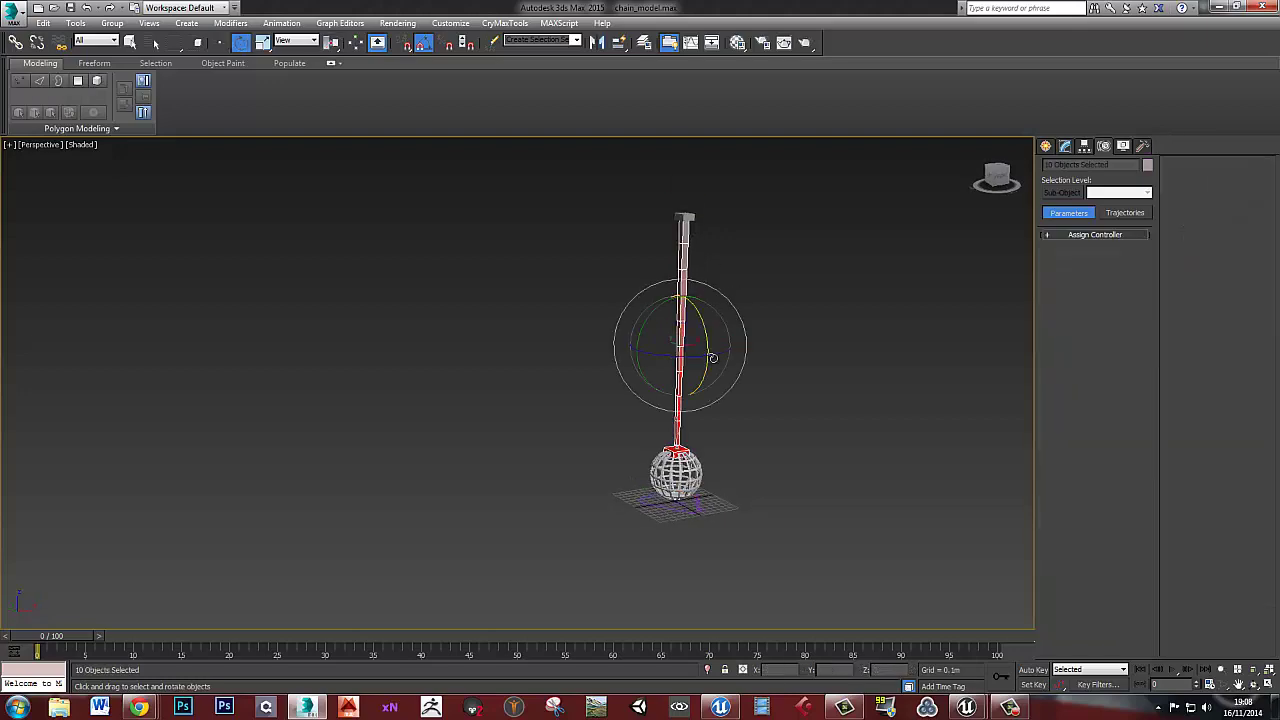
left_click_drag(651, 327, 688, 231)
right_click(688, 231)
middle_click_drag(686, 391, 712, 400, "alt")
Select the chain and cage ball mesh
left_click(741, 494)
scroll(741, 494, "up", 4)
left_click(704, 475)
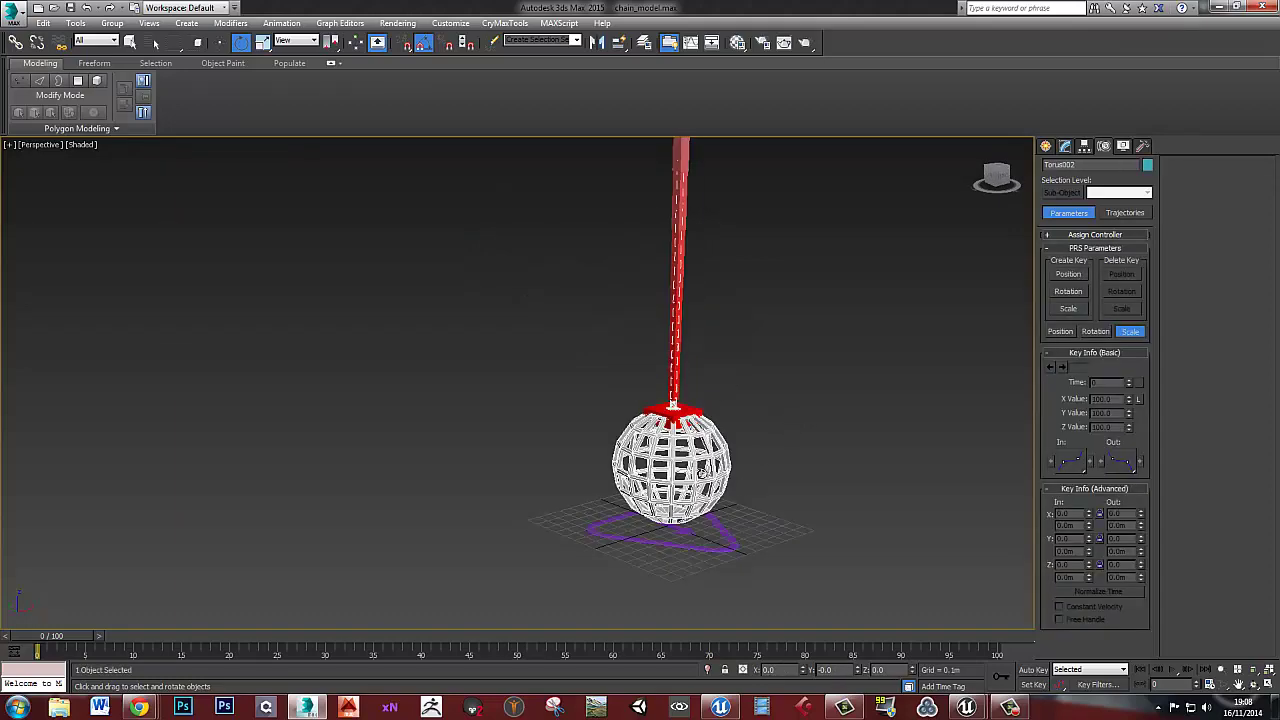
key("alt+f")
key("e")
key("e")
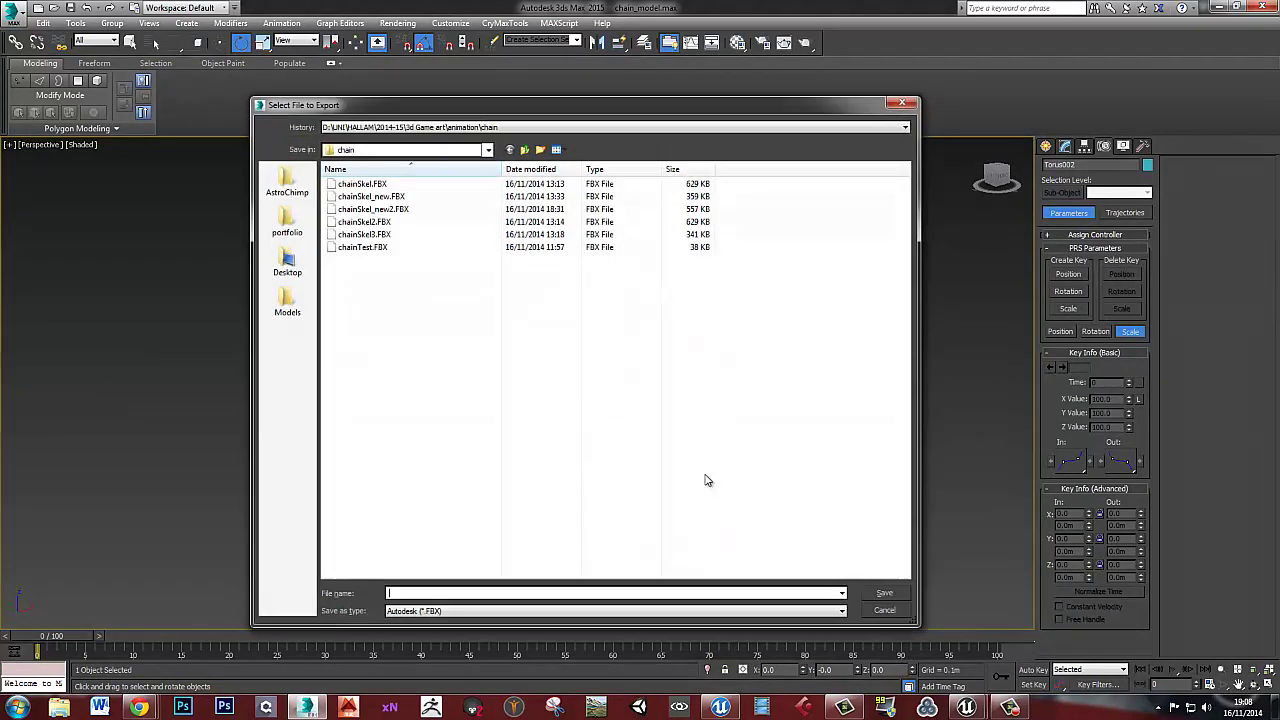
left_click(888, 607)
key("Escape")
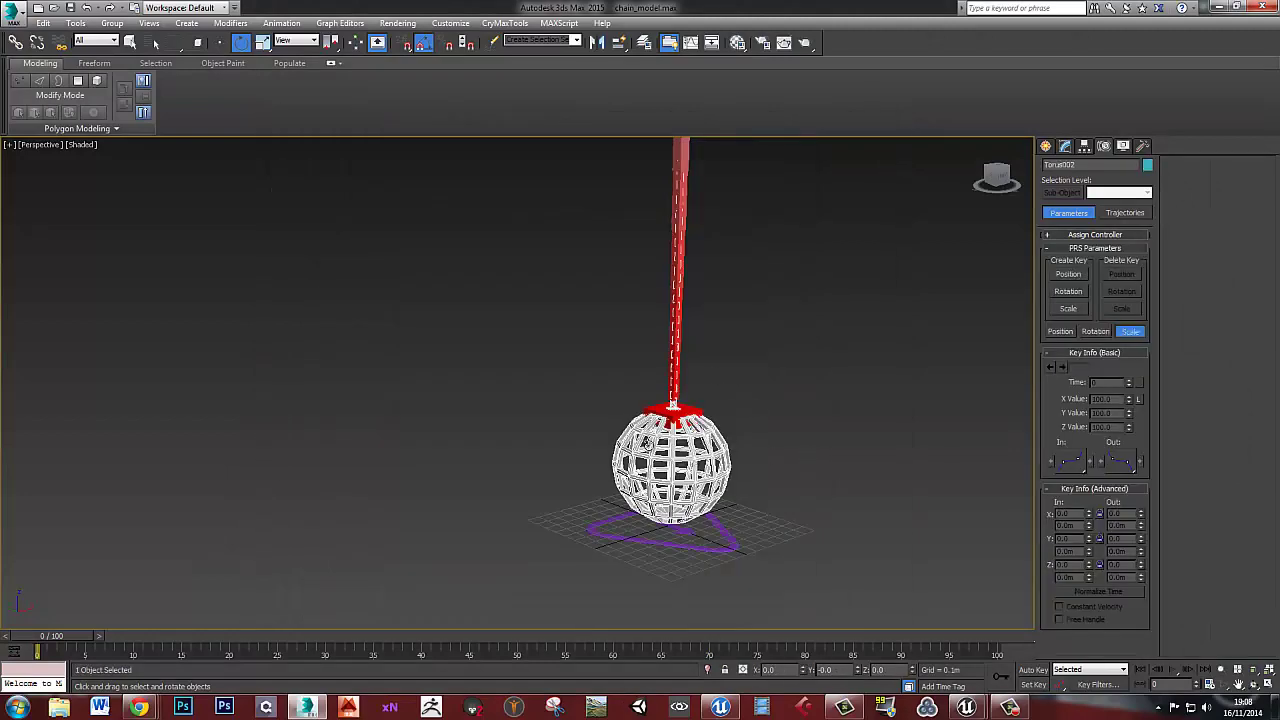
Start an FBX export of the rigged model into the chain folder with the file name chain_Tutorial
scroll(696, 465, "down", 4)
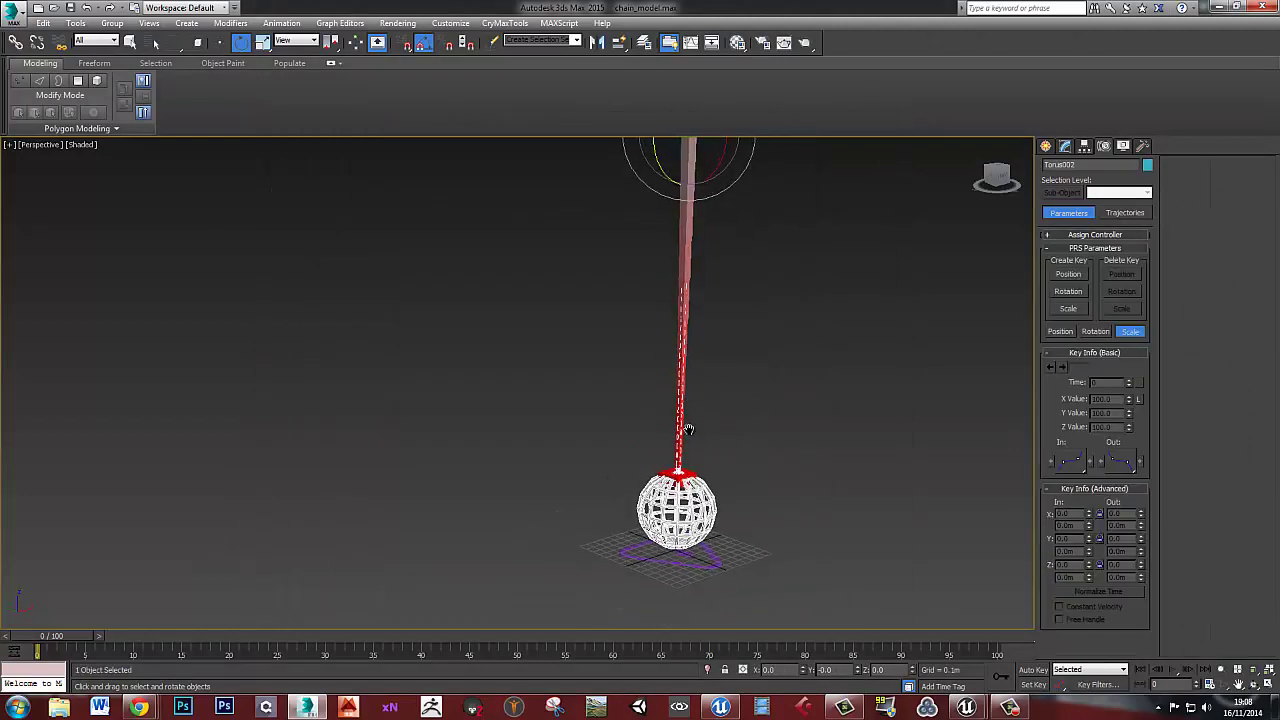
scroll(690, 492, "up", 4)
left_click(14, 9)
mouse_move(42, 217)
left_click(130, 52)
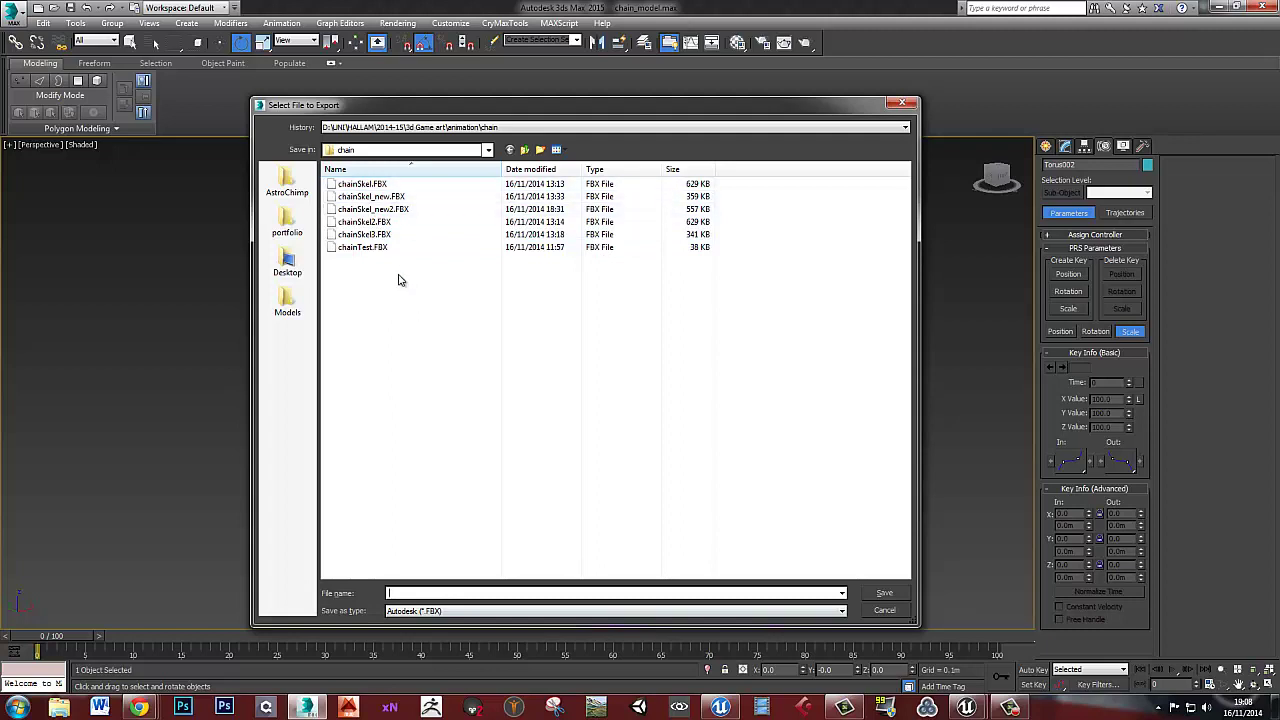
left_click(398, 209)
double_click(453, 593)
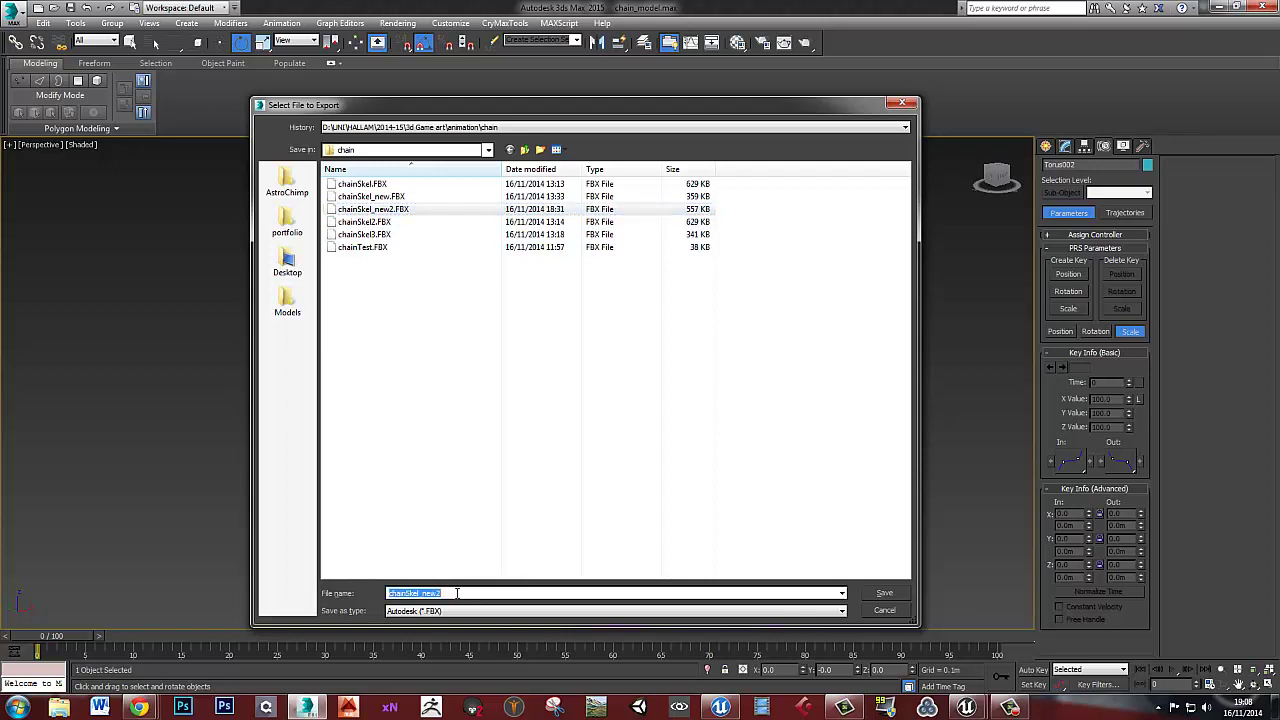
type("ch")
type("ain_")
key("BackSpace")
type("_")
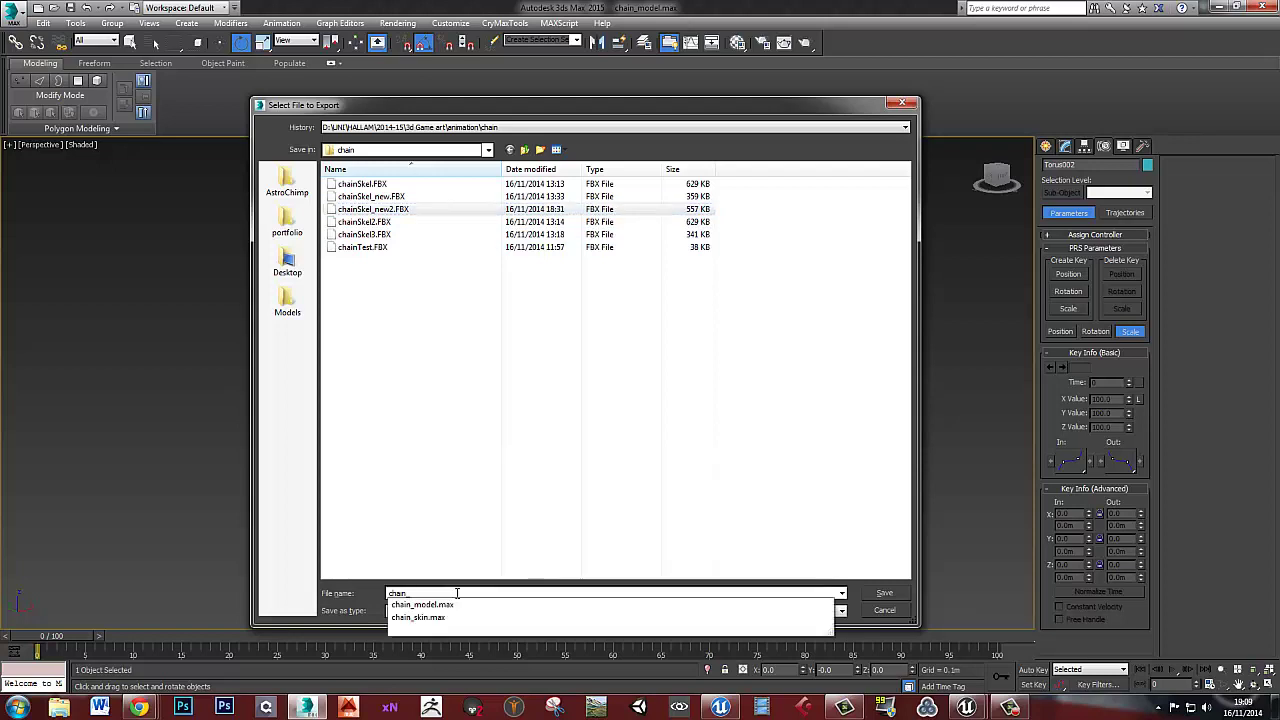
type("Tutorial")
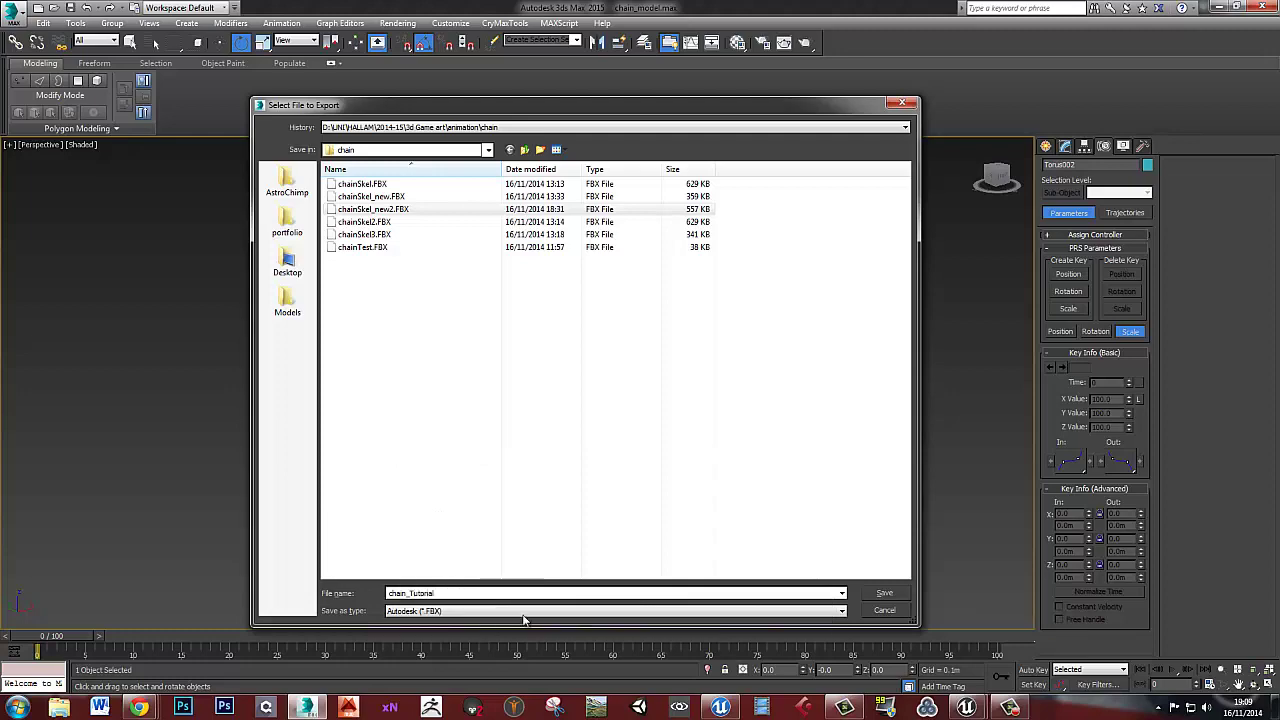
Complete the FBX export with the current settings and dismiss the warnings report
left_click(866, 591)
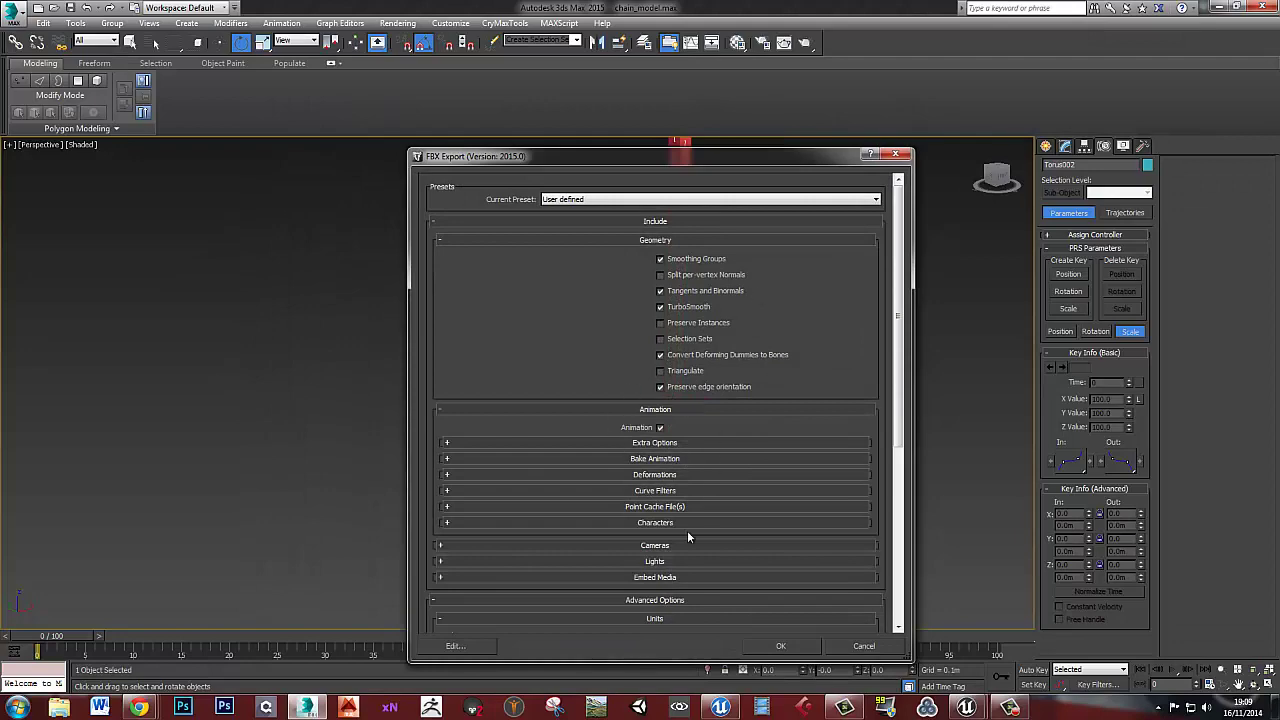
left_click(781, 646)
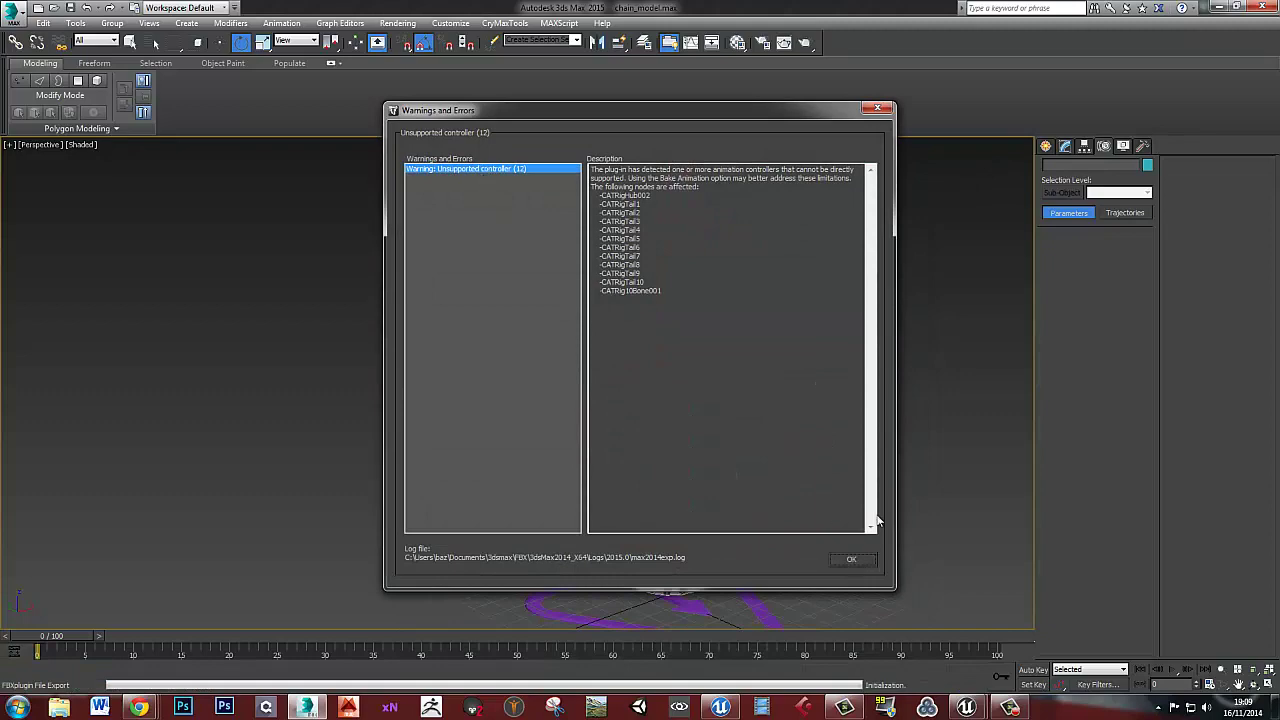
left_click(851, 559)
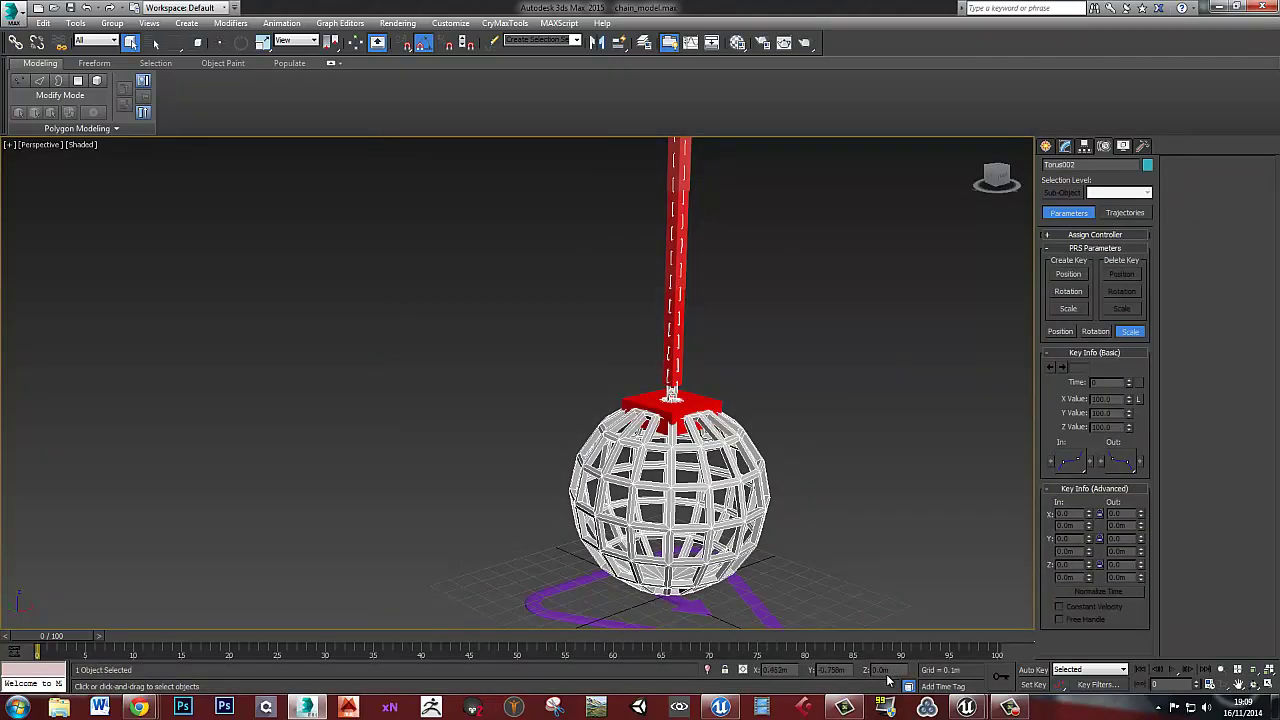
Switch to the animationStuff project in Unreal Editor and create a folder named tutorial inside the chain folder
mouse_move(968, 707)
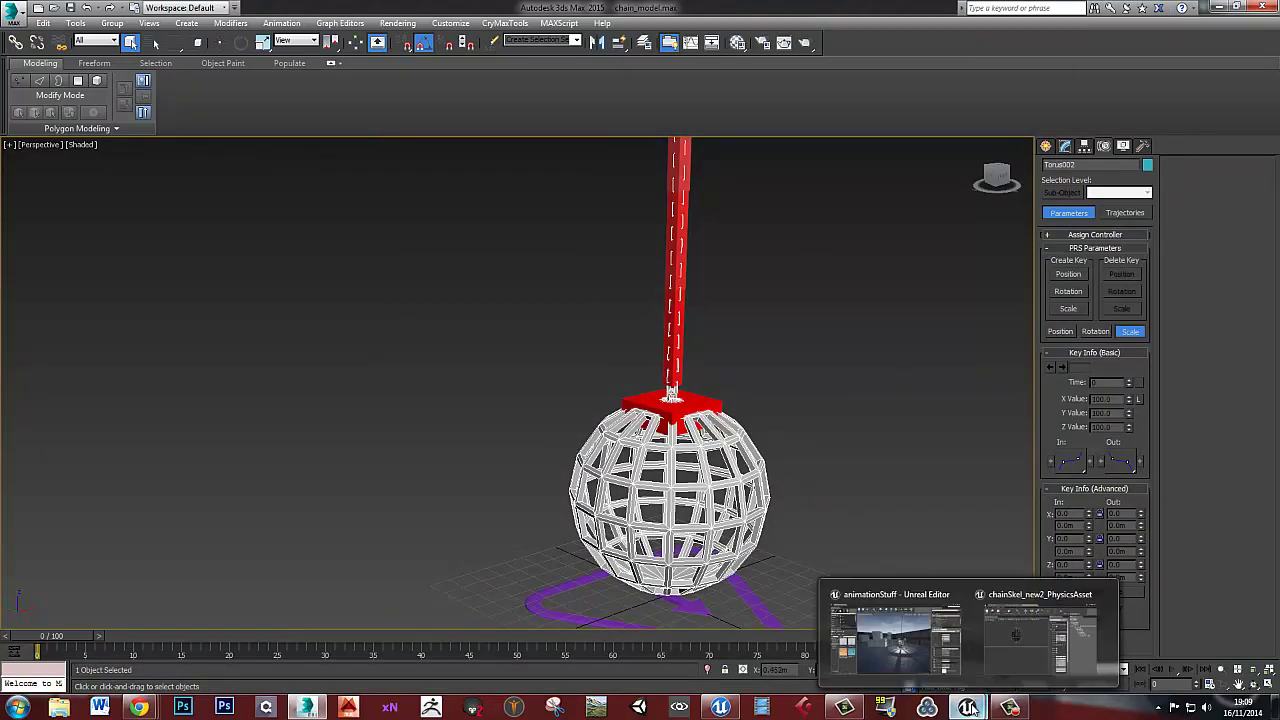
left_click(895, 640)
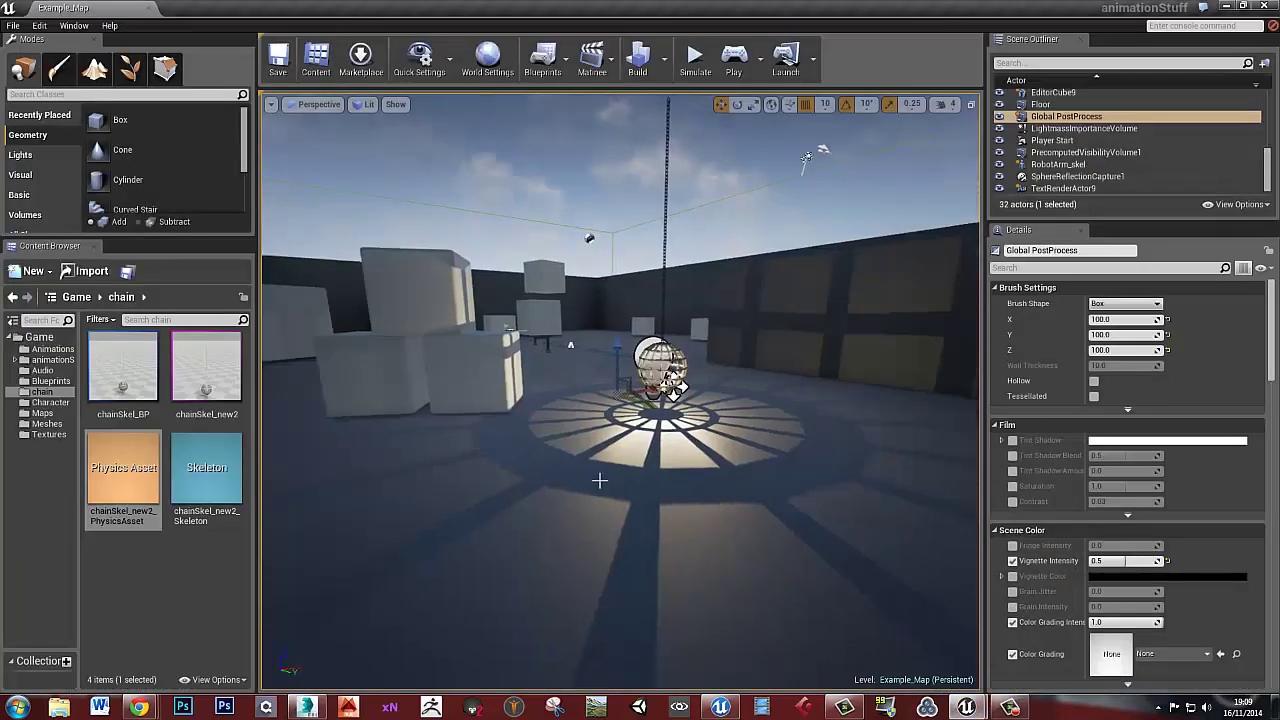
right_click_drag(601, 482, 619, 476)
right_click(140, 573)
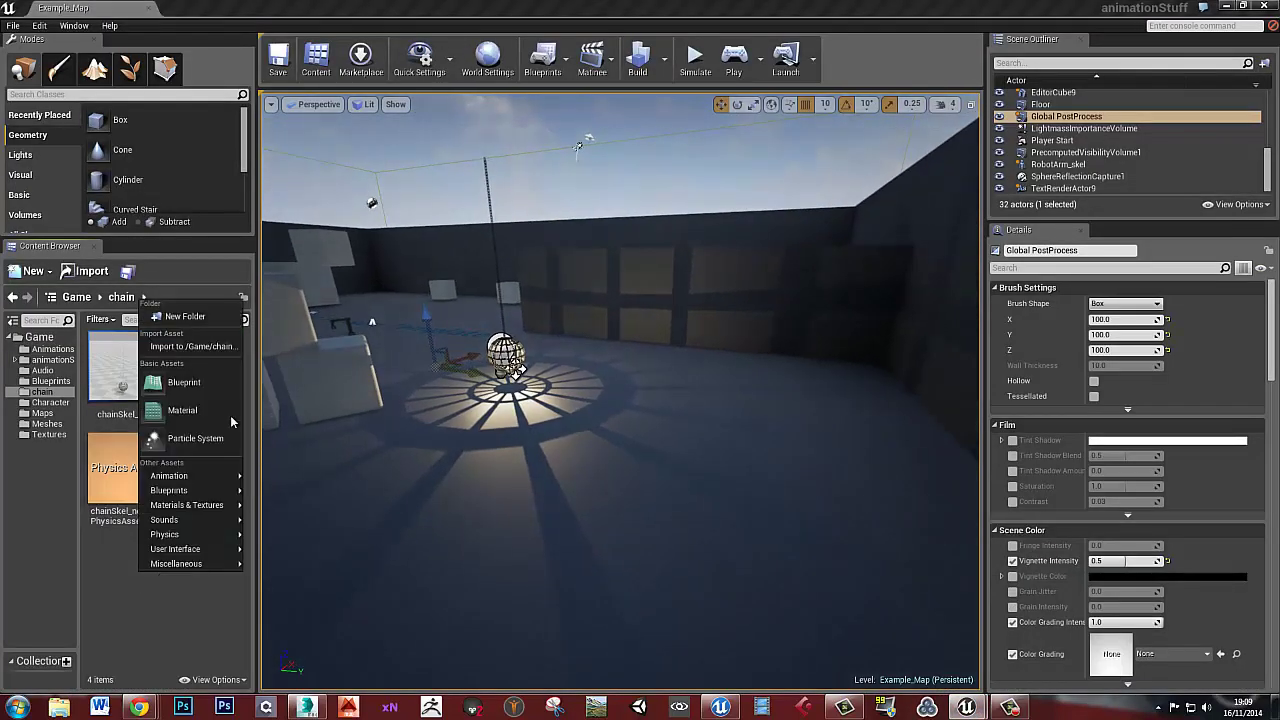
left_click(196, 317)
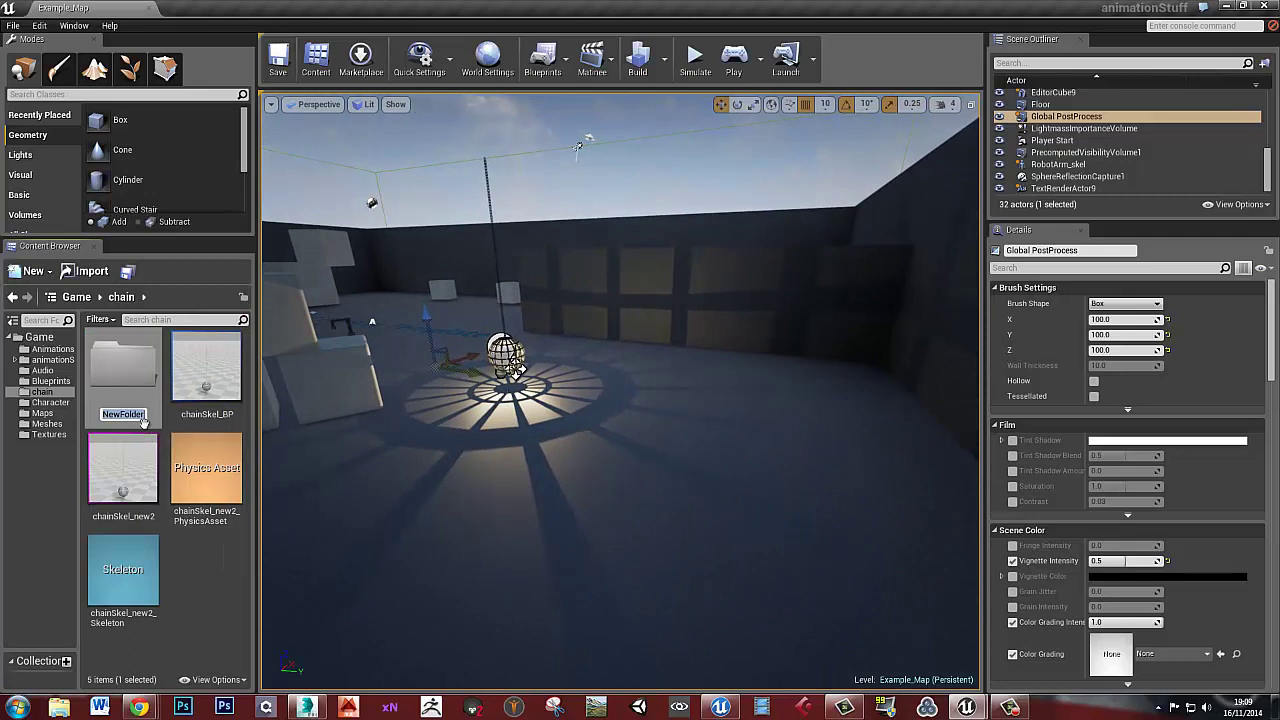
type("tutorial")
key("Return")
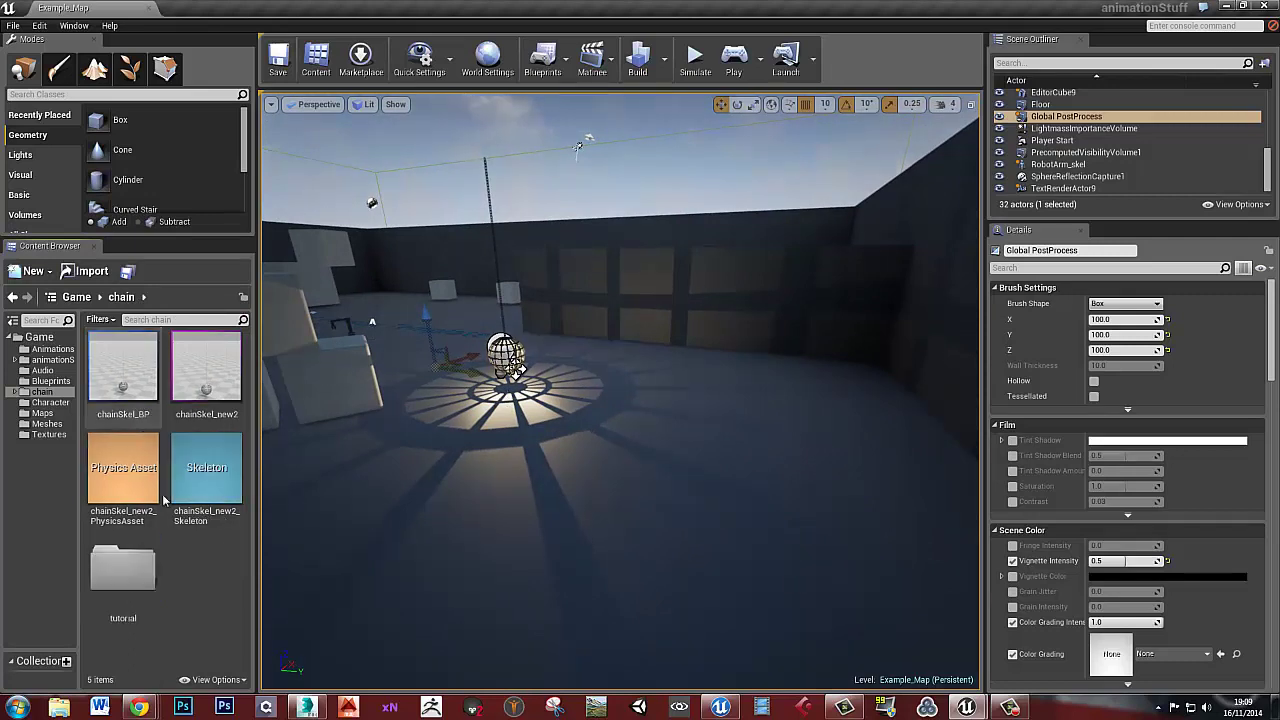
Import chain_Tutorial.FBX into the tutorial folder as a skeletal mesh with a new skeleton and Create Physics Asset enabled
double_click(140, 576)
right_click(171, 491)
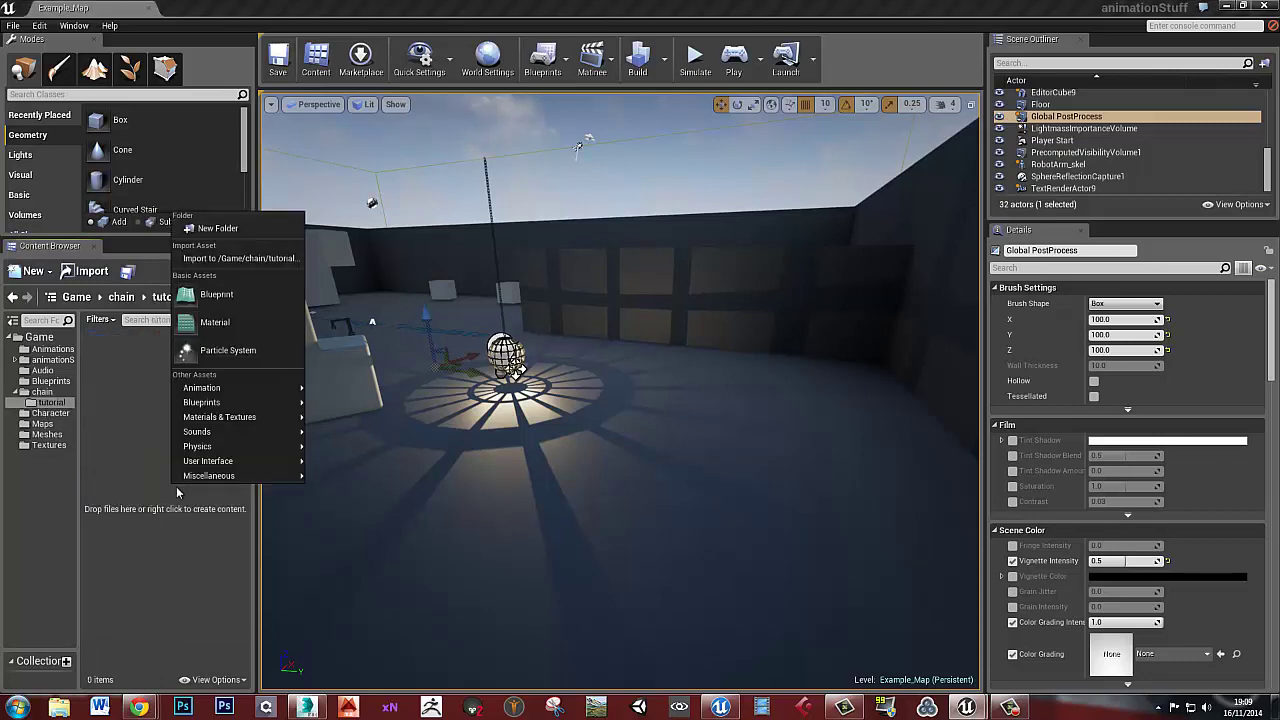
left_click(270, 238)
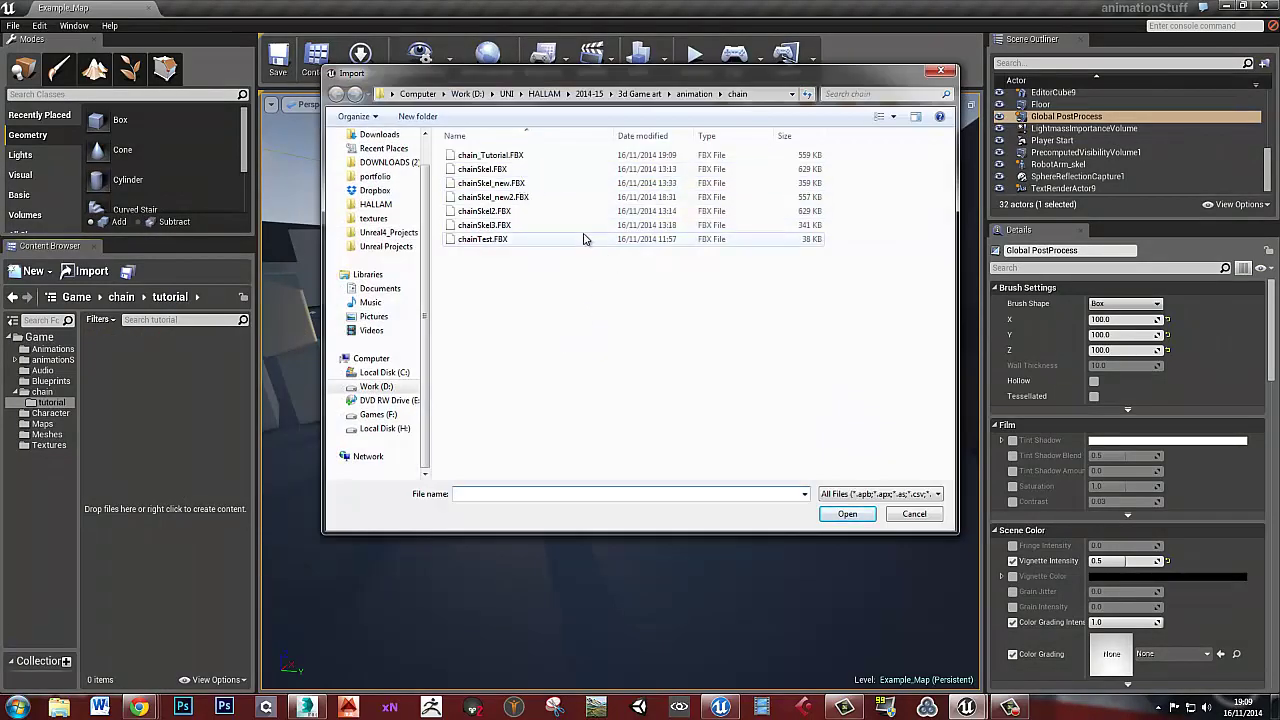
double_click(495, 156)
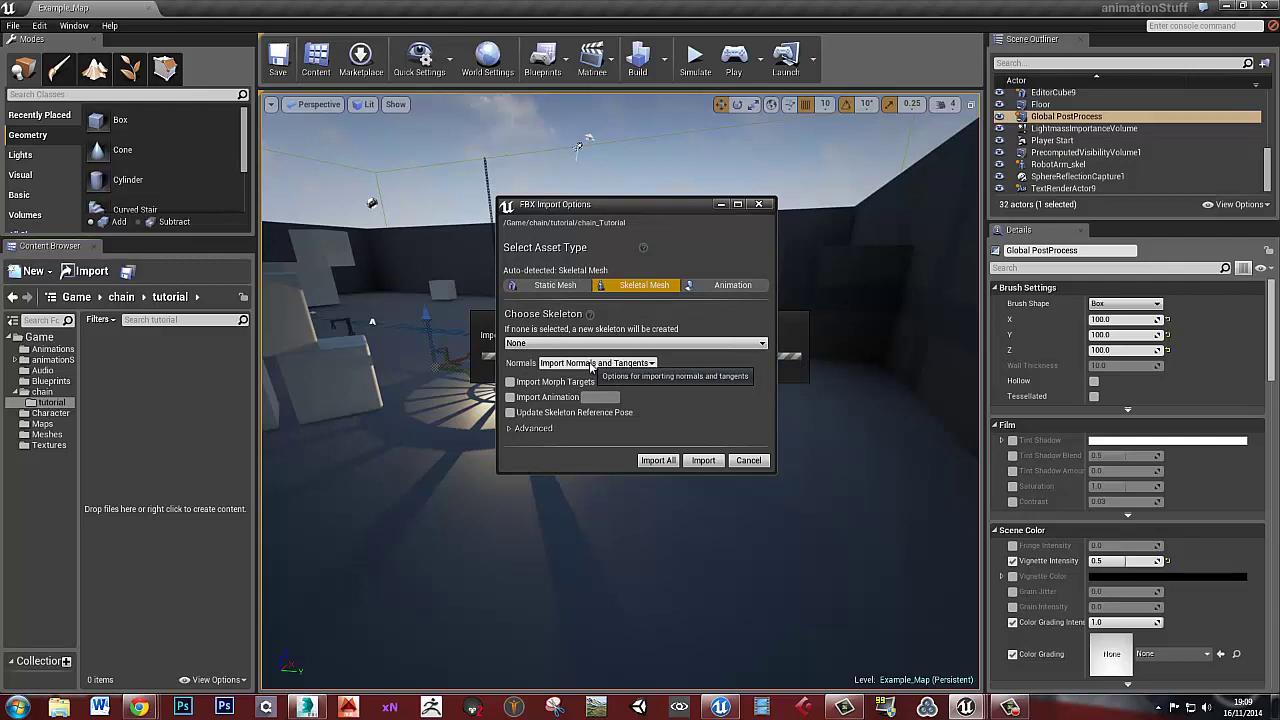
left_click(529, 430)
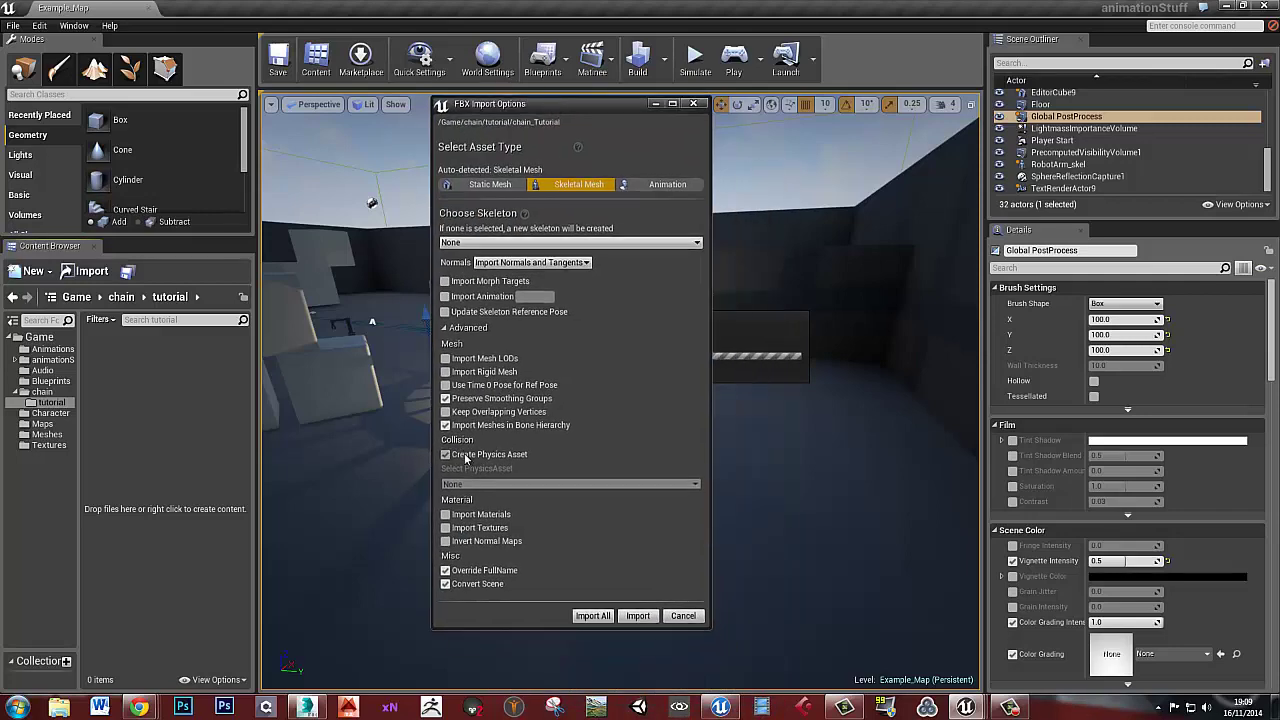
left_click(638, 615)
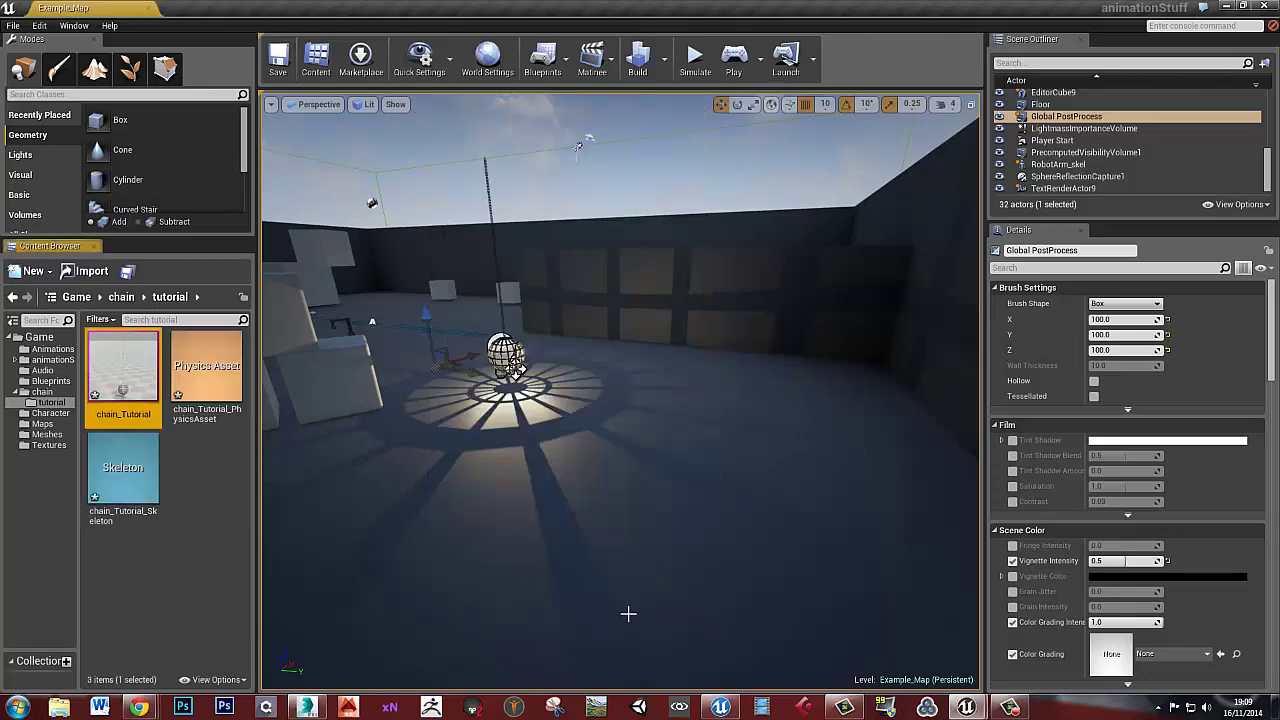
Open the chain_Tutorial_PhysicsAsset for editing and select the CATRigHub002 body
left_click(214, 496)
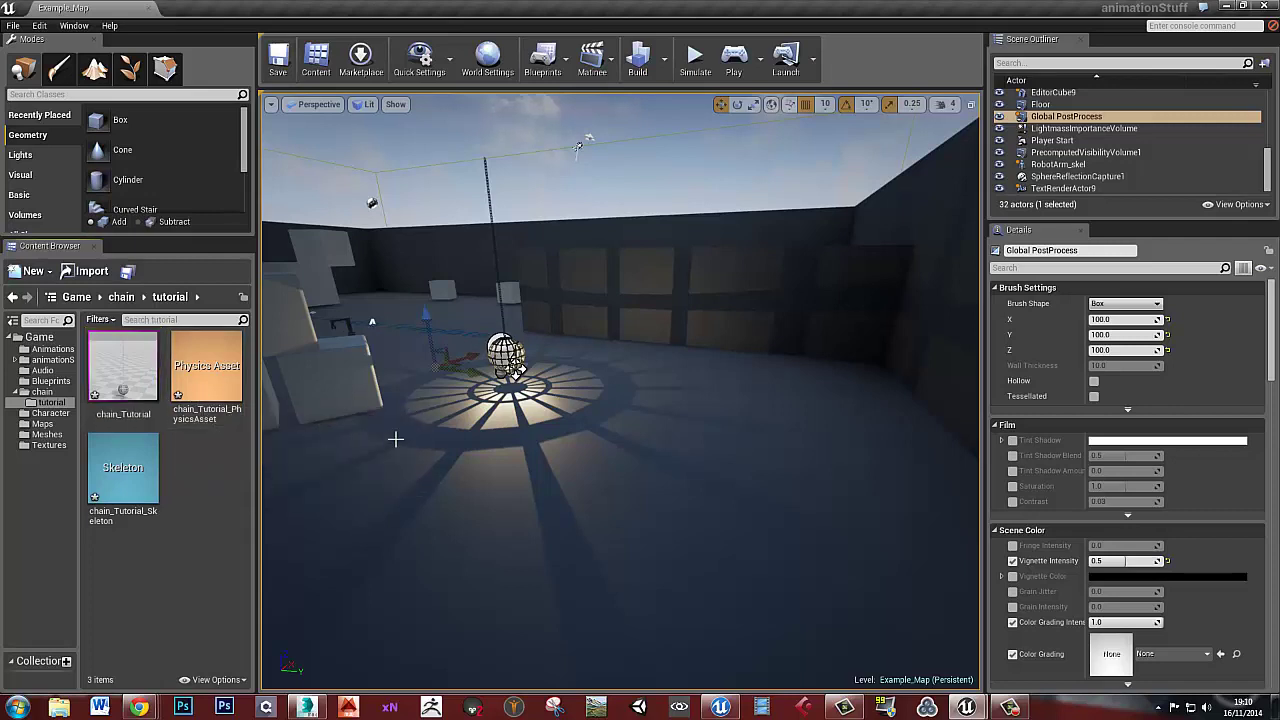
right_click_drag(418, 442, 406, 442)
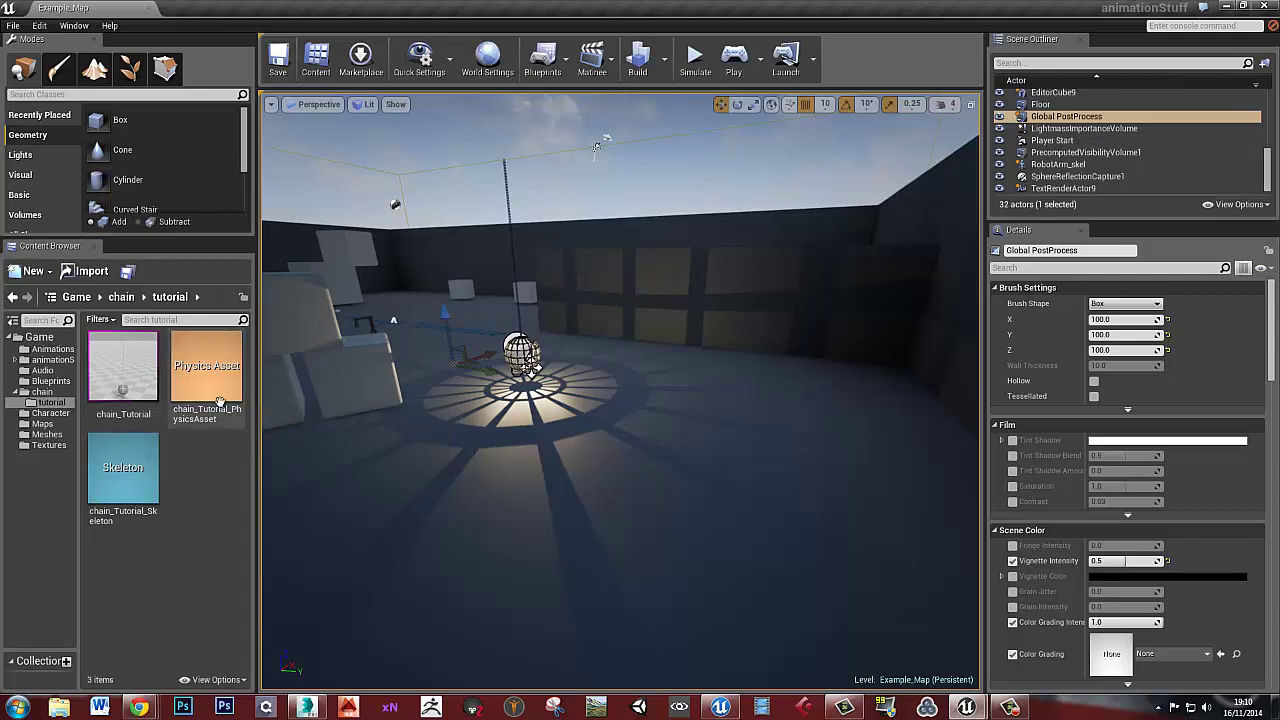
left_click(218, 398)
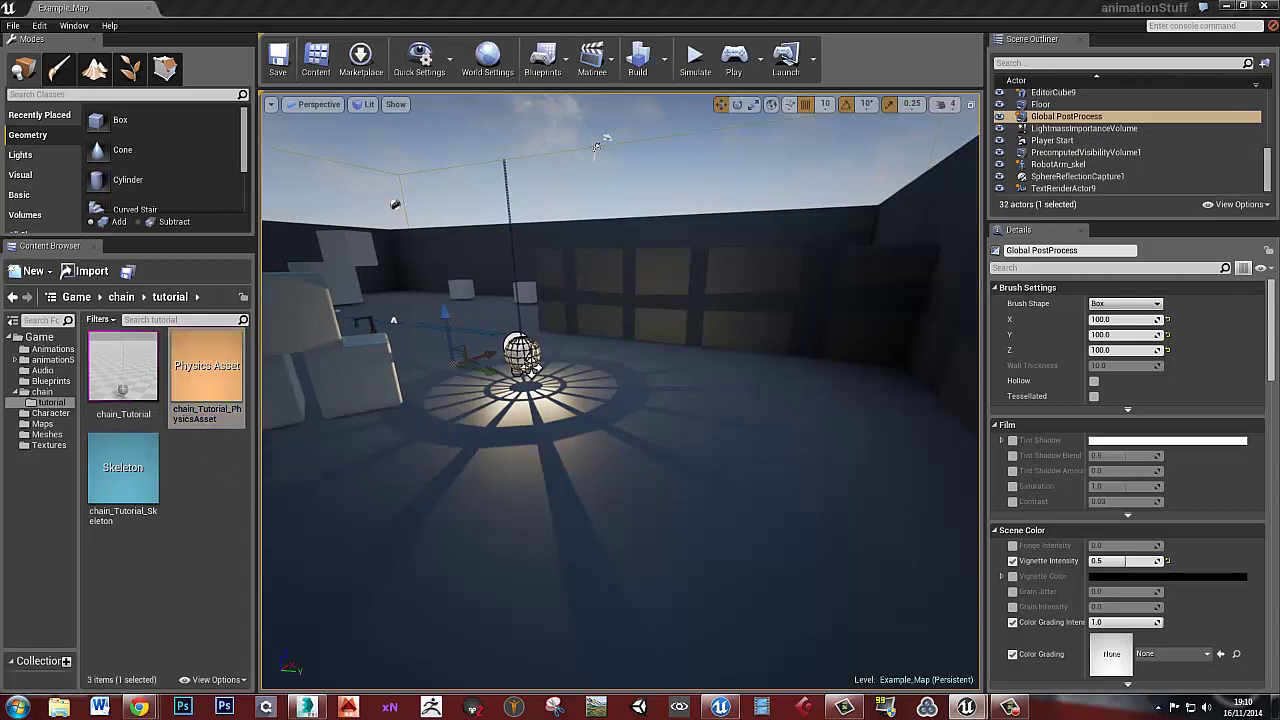
left_click_drag(1279, 120, 640, 5)
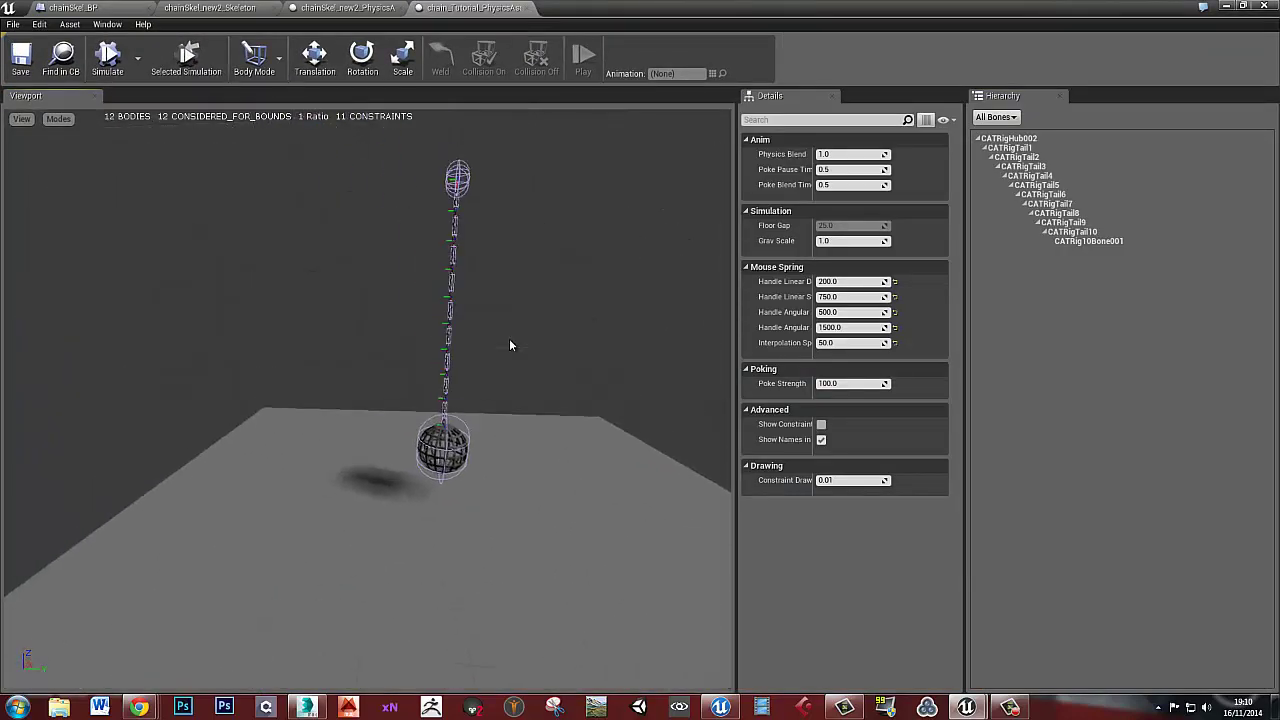
right_click_drag(514, 319, 517, 348)
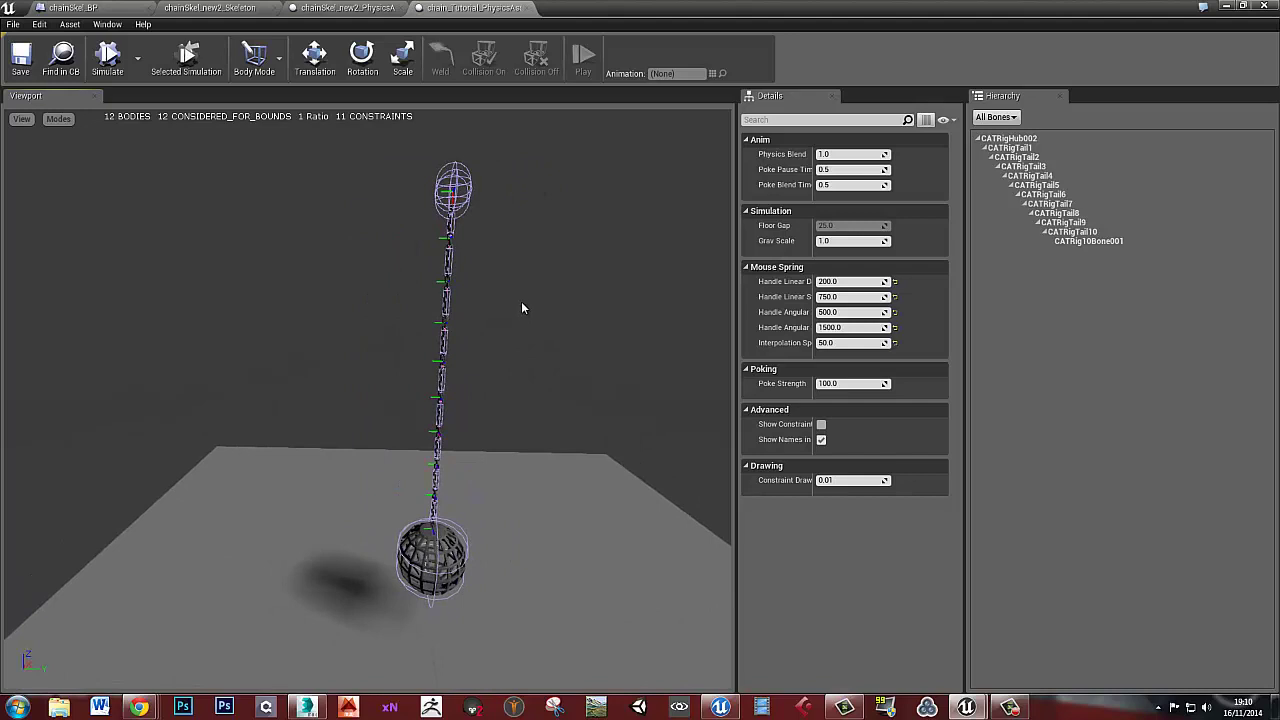
left_click(1018, 139)
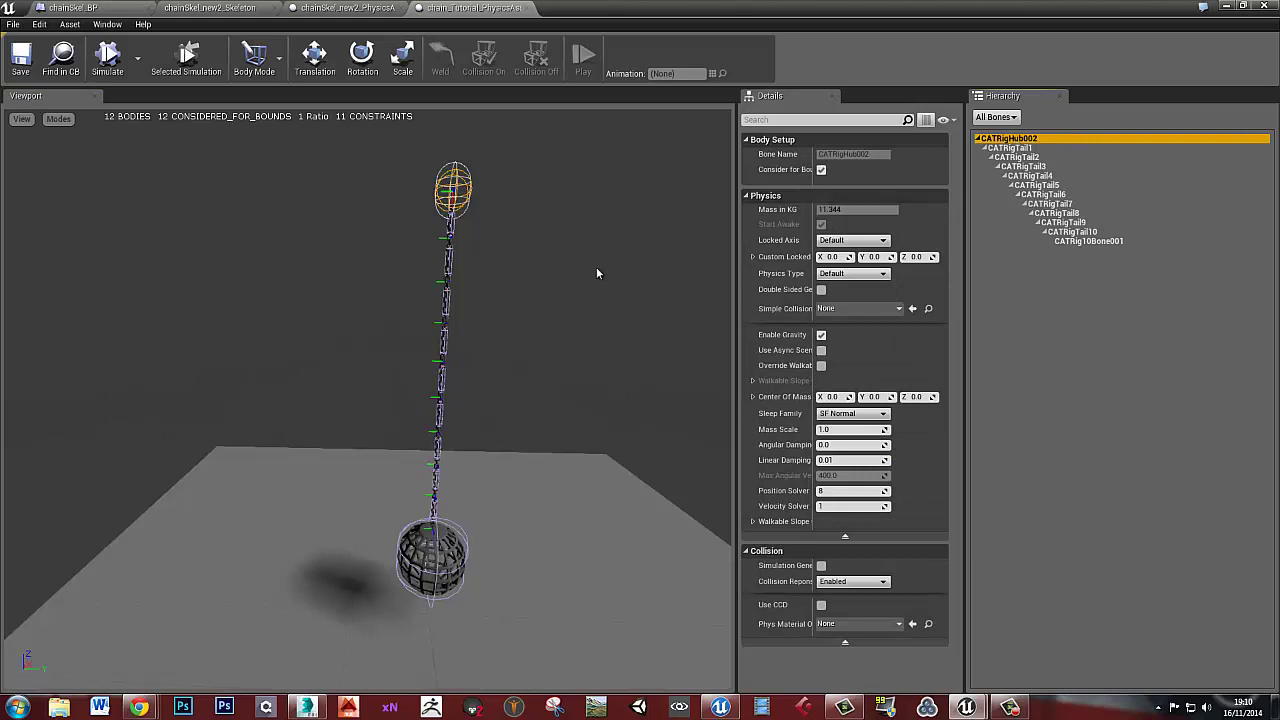
Try the Kinematic and Simulated physics types on the CATRigHub002 body and return it to Default
right_click_drag(593, 273, 587, 243)
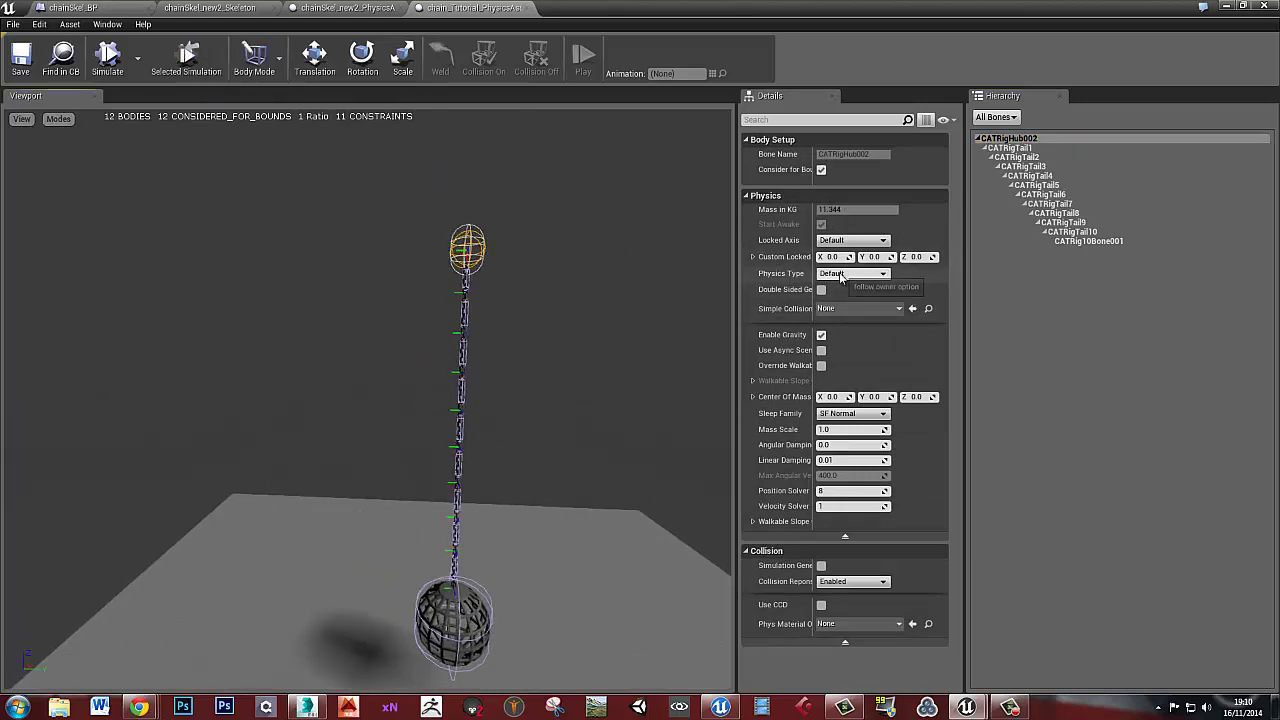
left_click(864, 276)
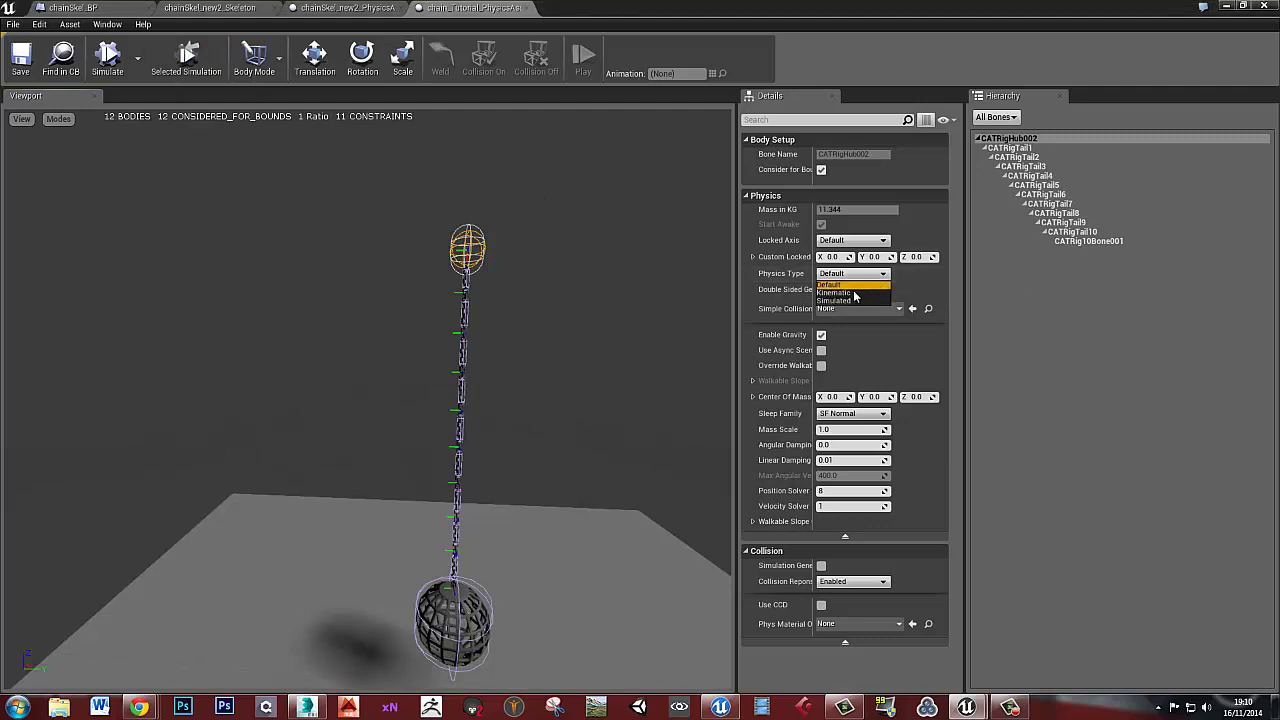
left_click(854, 292)
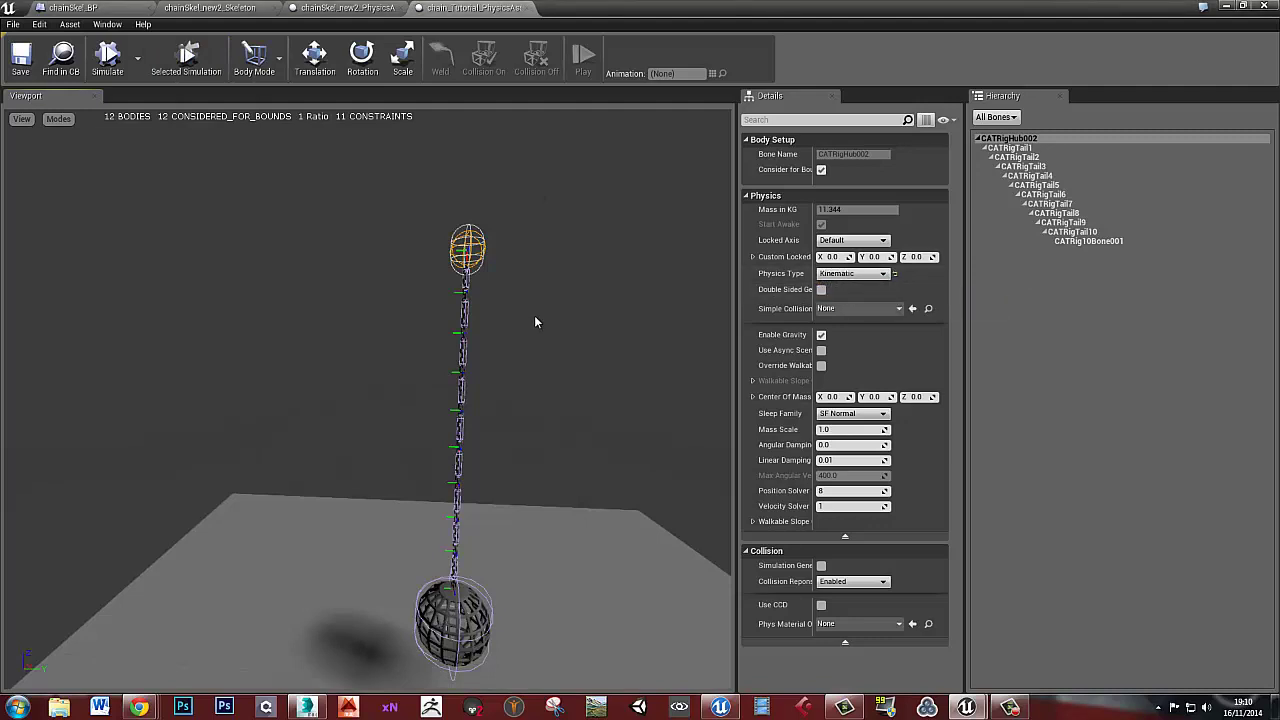
left_click(855, 273)
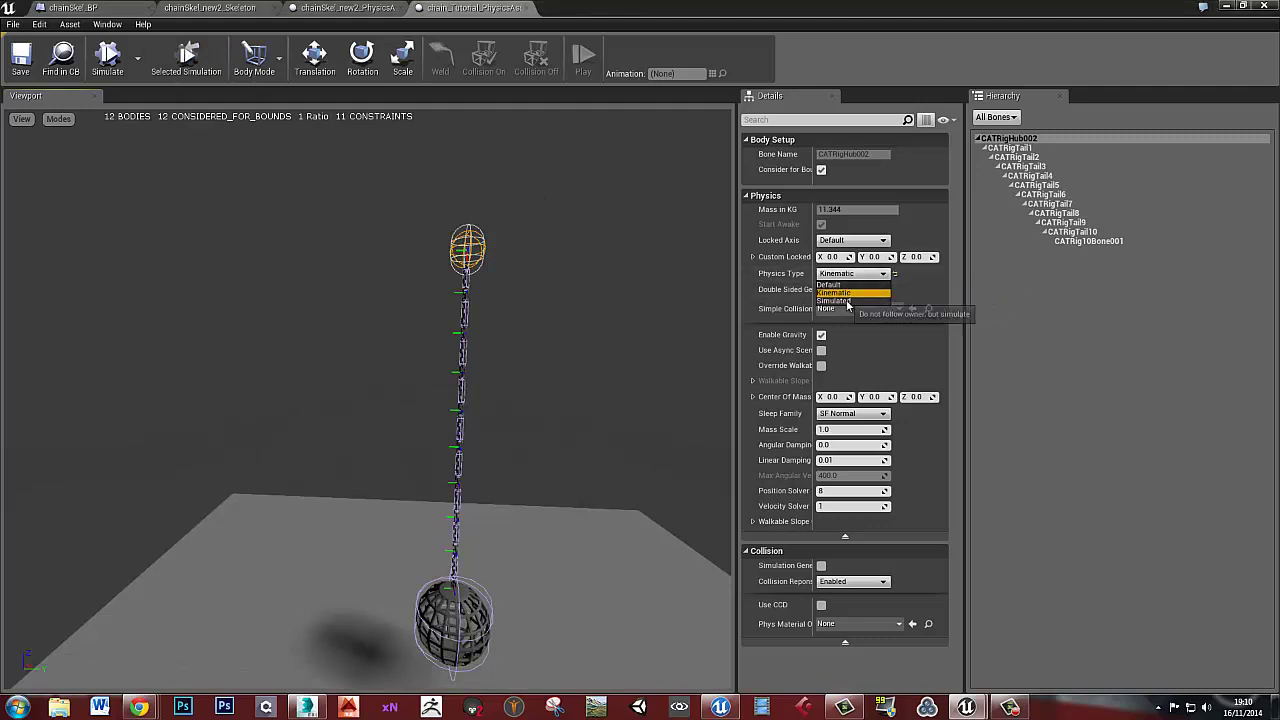
left_click(853, 298)
left_click(873, 273)
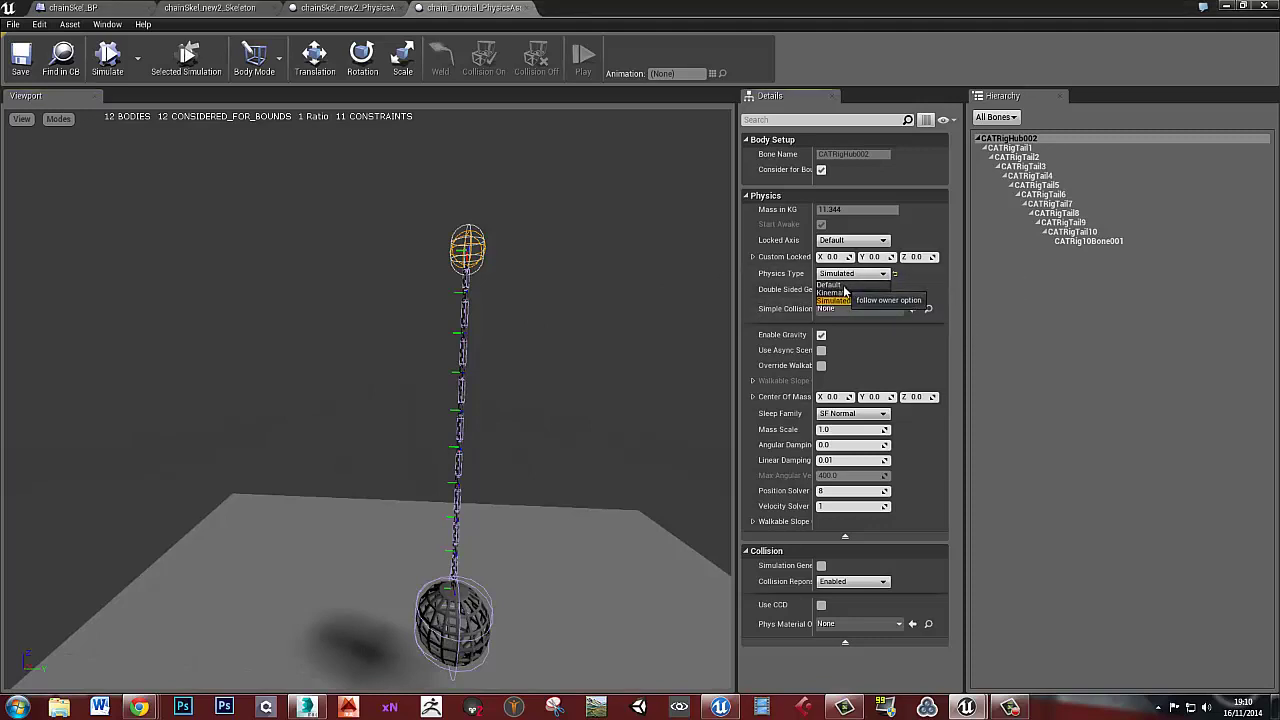
left_click(853, 288)
Set the CATRigHub002 body's Physics Type to Kinematic, previewing the physics simulation before and after the change
left_click(108, 58)
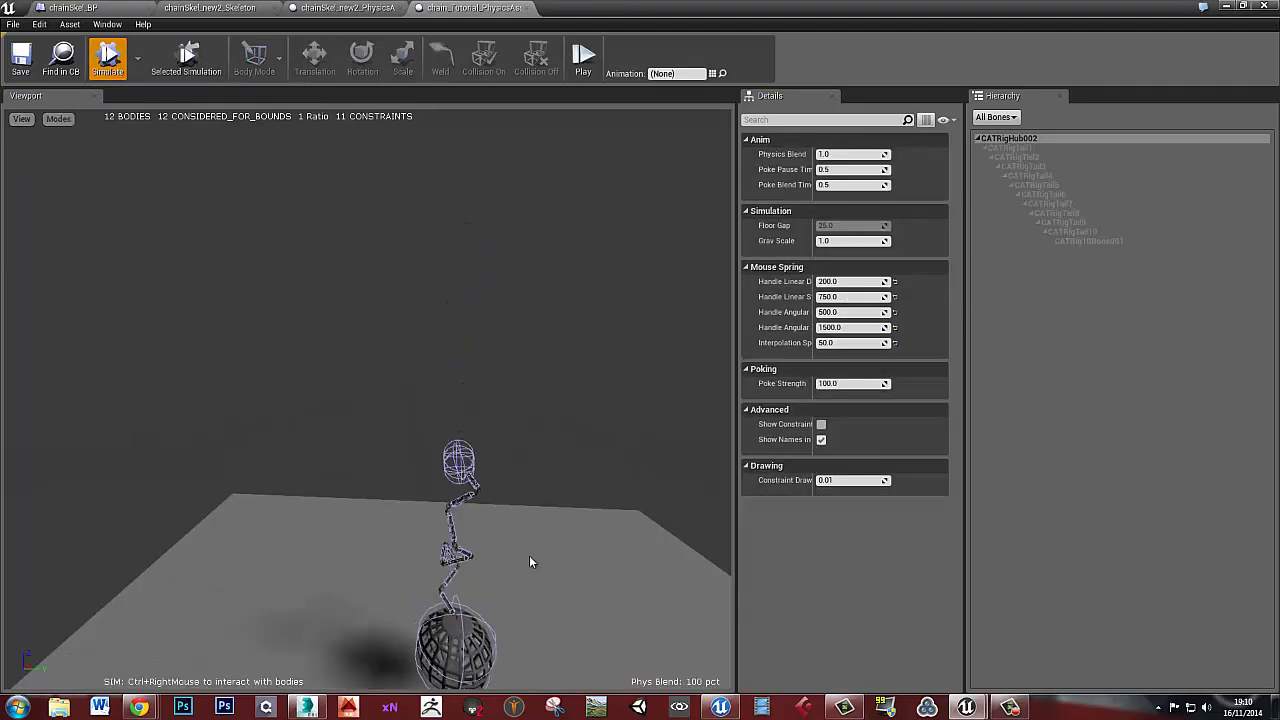
left_click(122, 70)
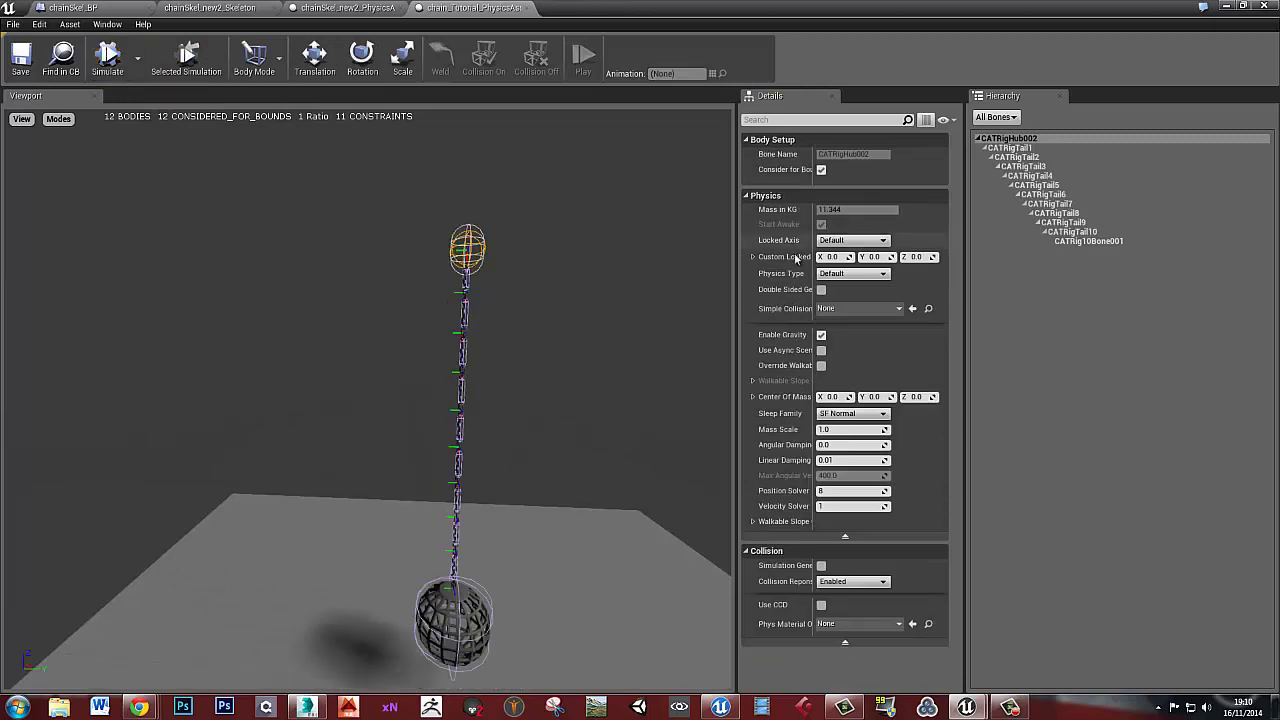
left_click(870, 273)
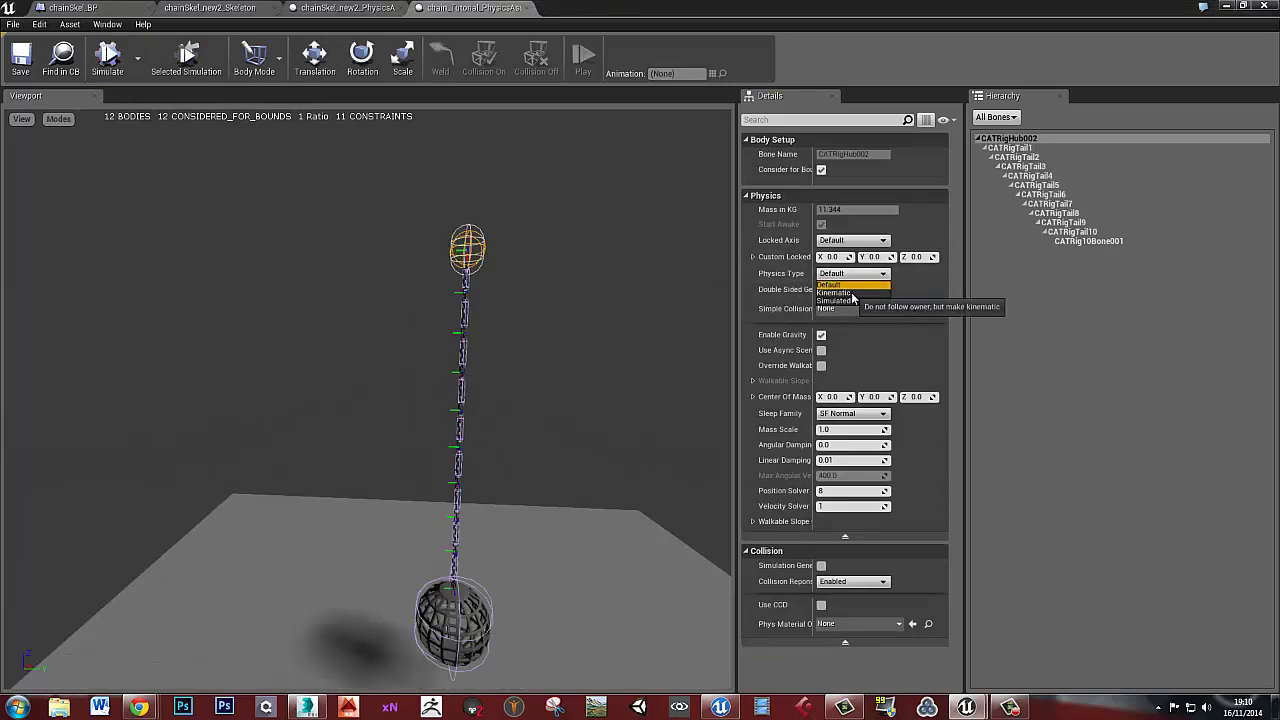
left_click(850, 299)
left_click(110, 62)
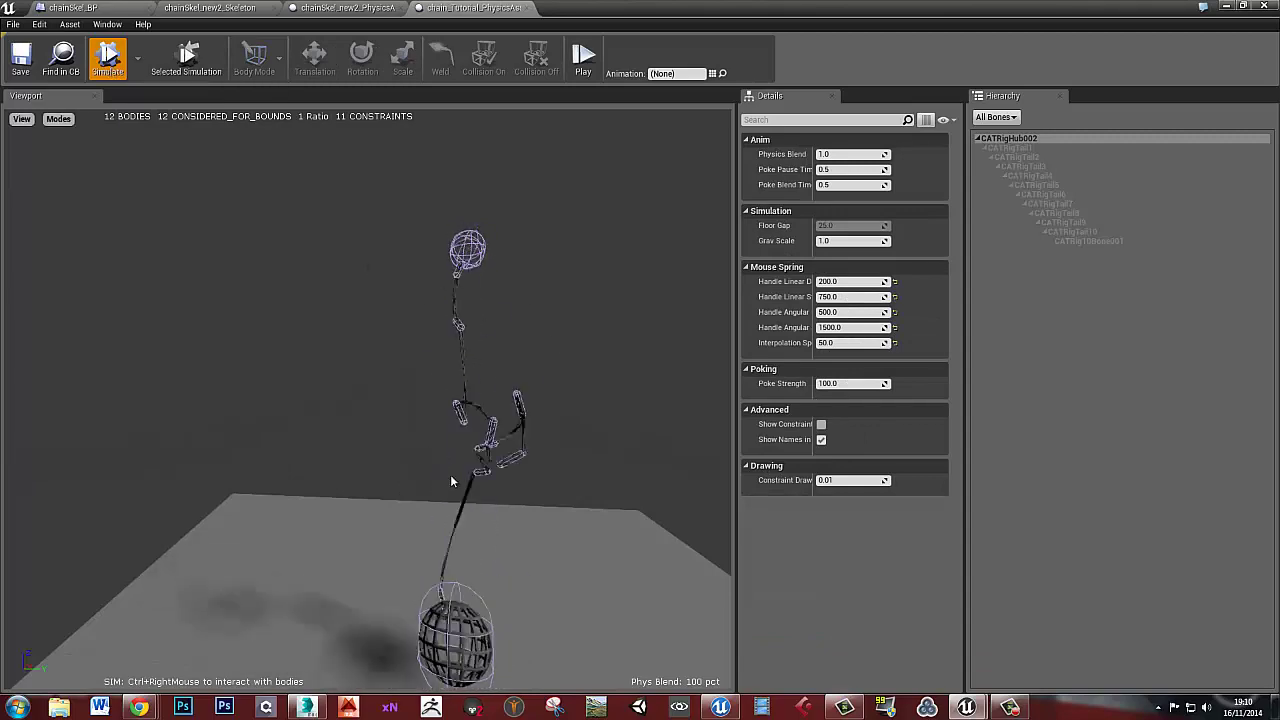
left_click(109, 60)
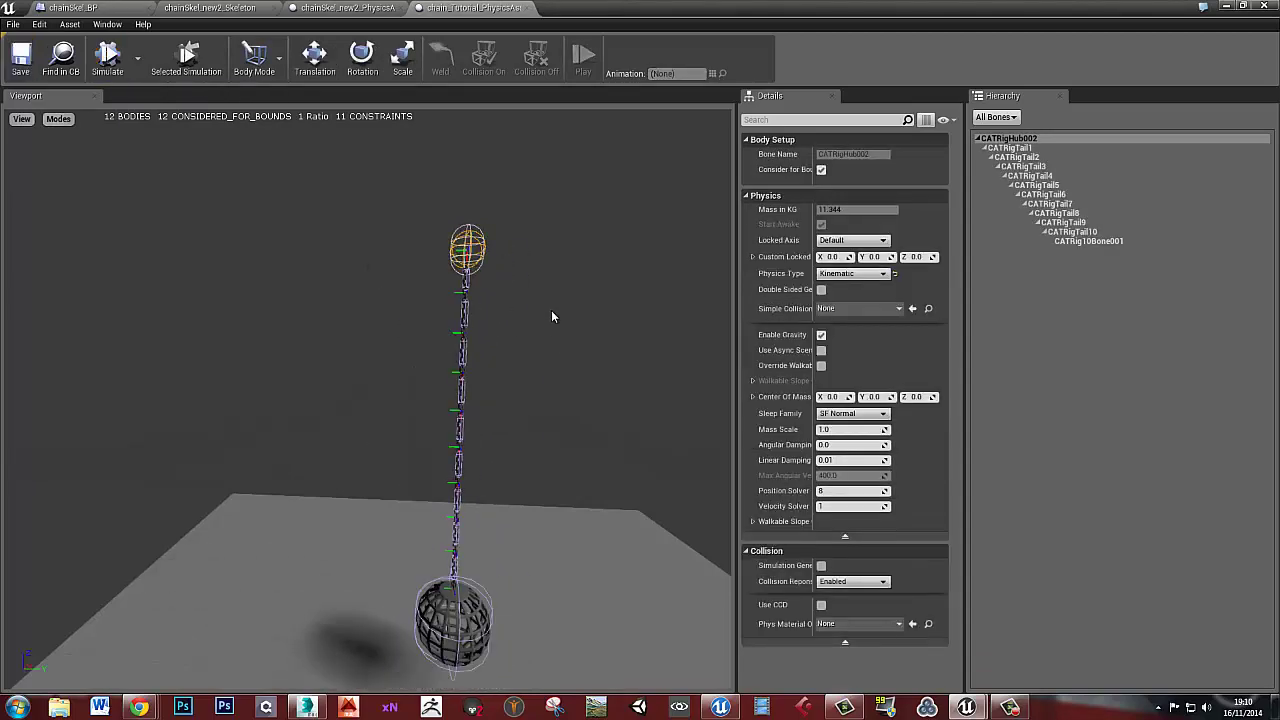
Set the Physics Type of the CATRigTail1 body to Kinematic
right_click_drag(522, 324, 525, 328)
left_click(1010, 147)
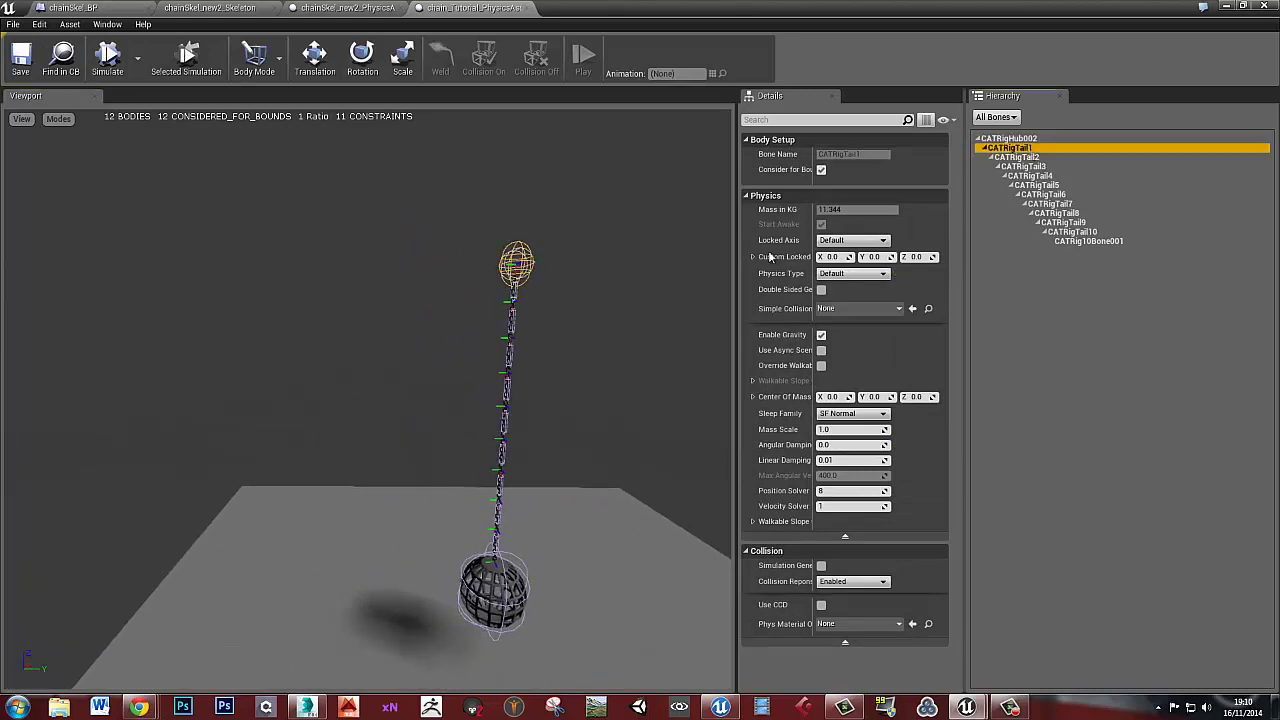
left_click_drag(677, 282, 591, 282)
scroll(600, 278, "up", 5)
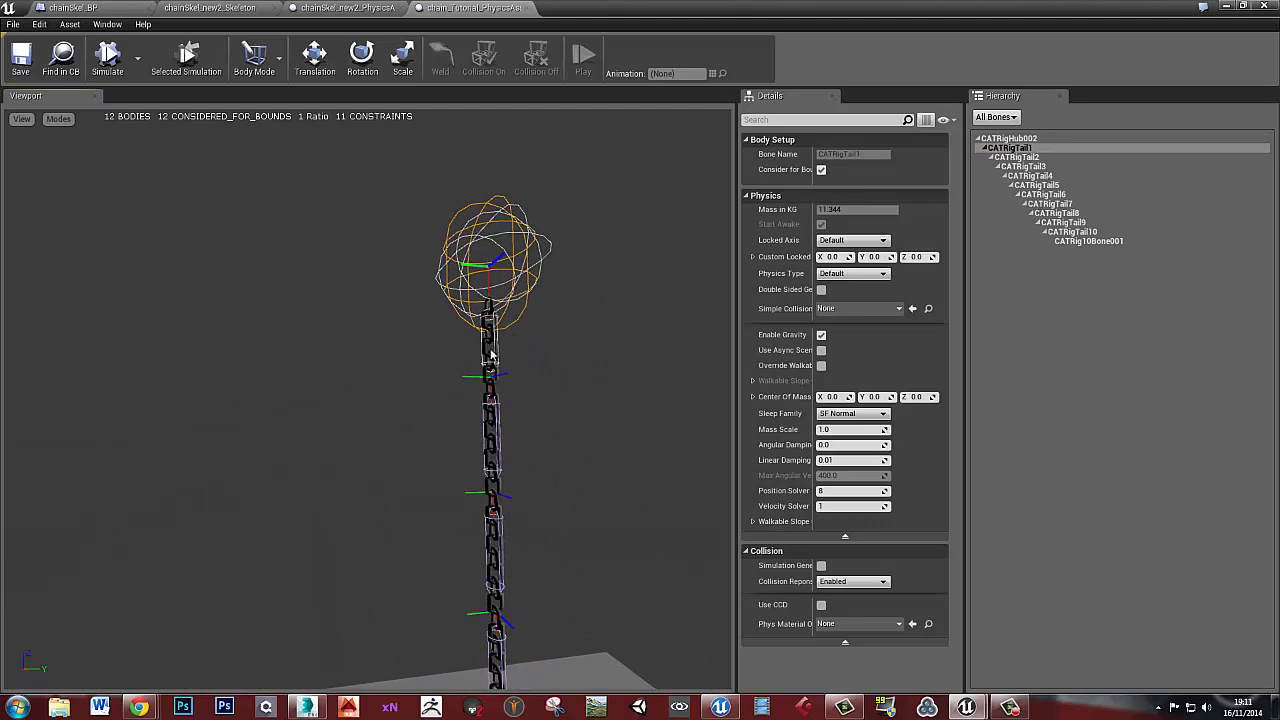
scroll(562, 382, "down", 5)
scroll(562, 382, "down", 1)
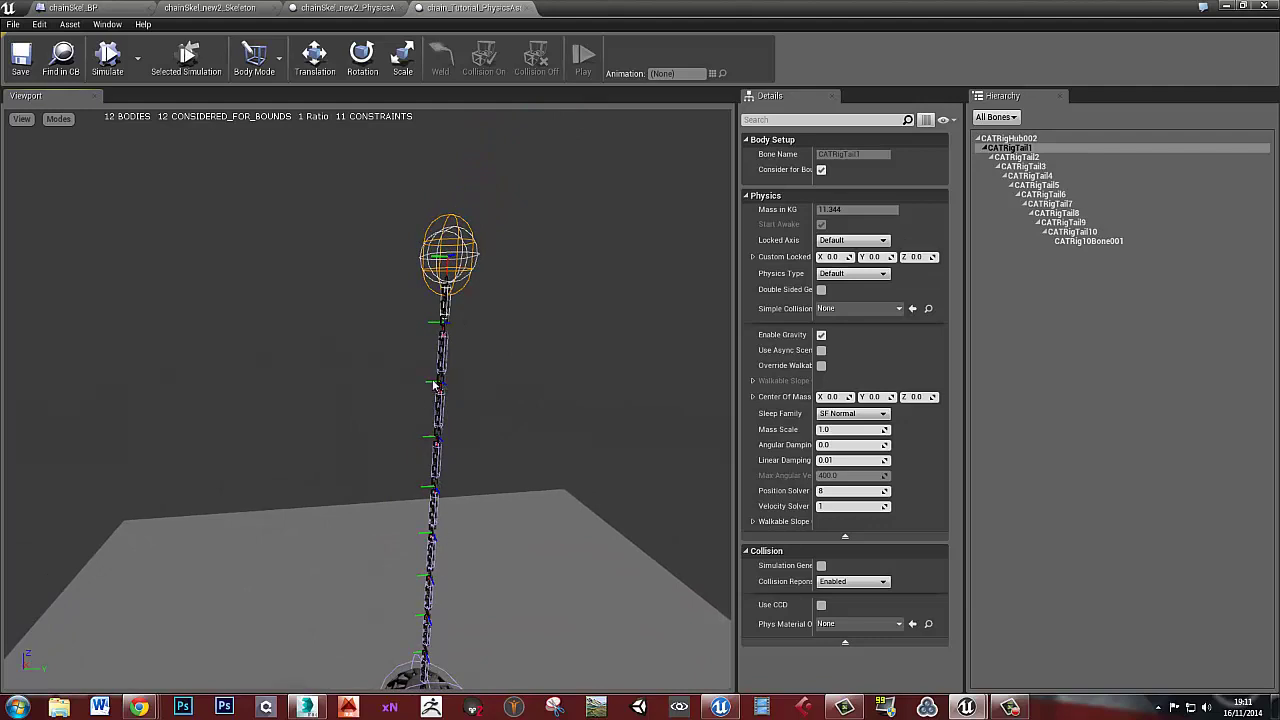
right_click_drag(499, 490, 487, 502)
key("s")
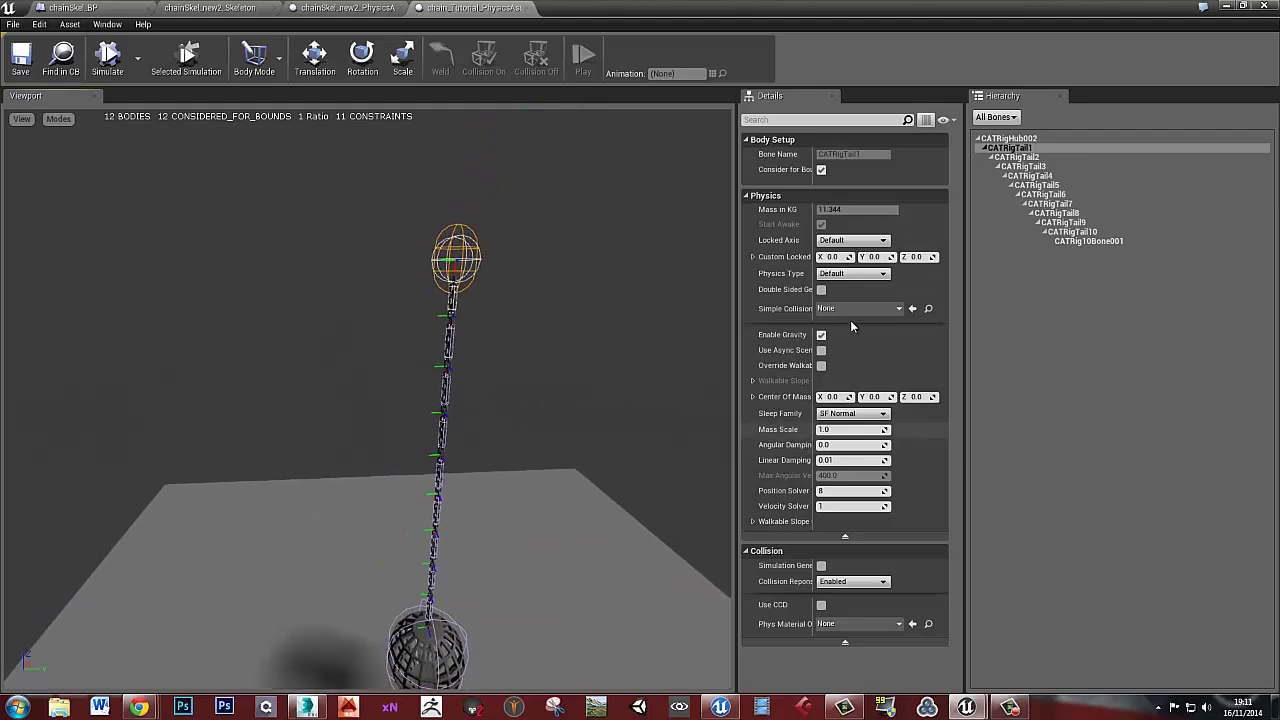
left_click(846, 276)
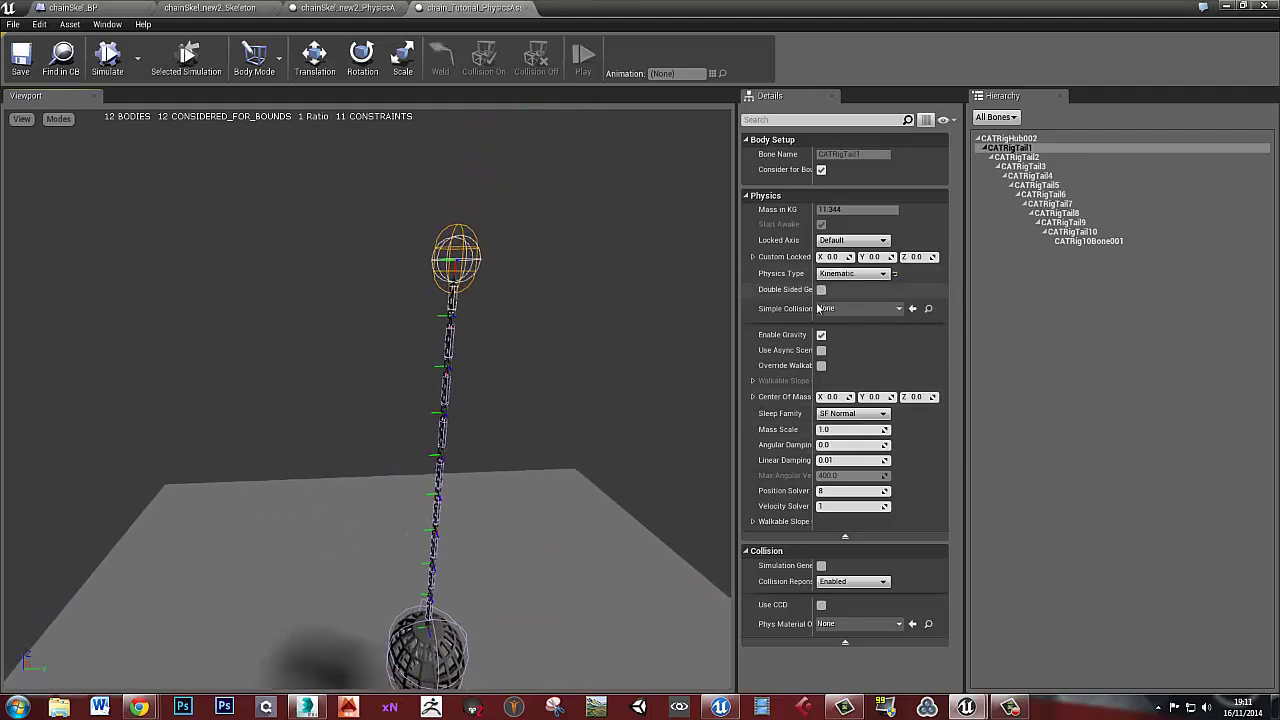
mouse_move(548, 345)
right_mouse_down()
mouse_move(524, 380)
mouse_move(559, 355)
mouse_move(550, 344)
right_mouse_up()
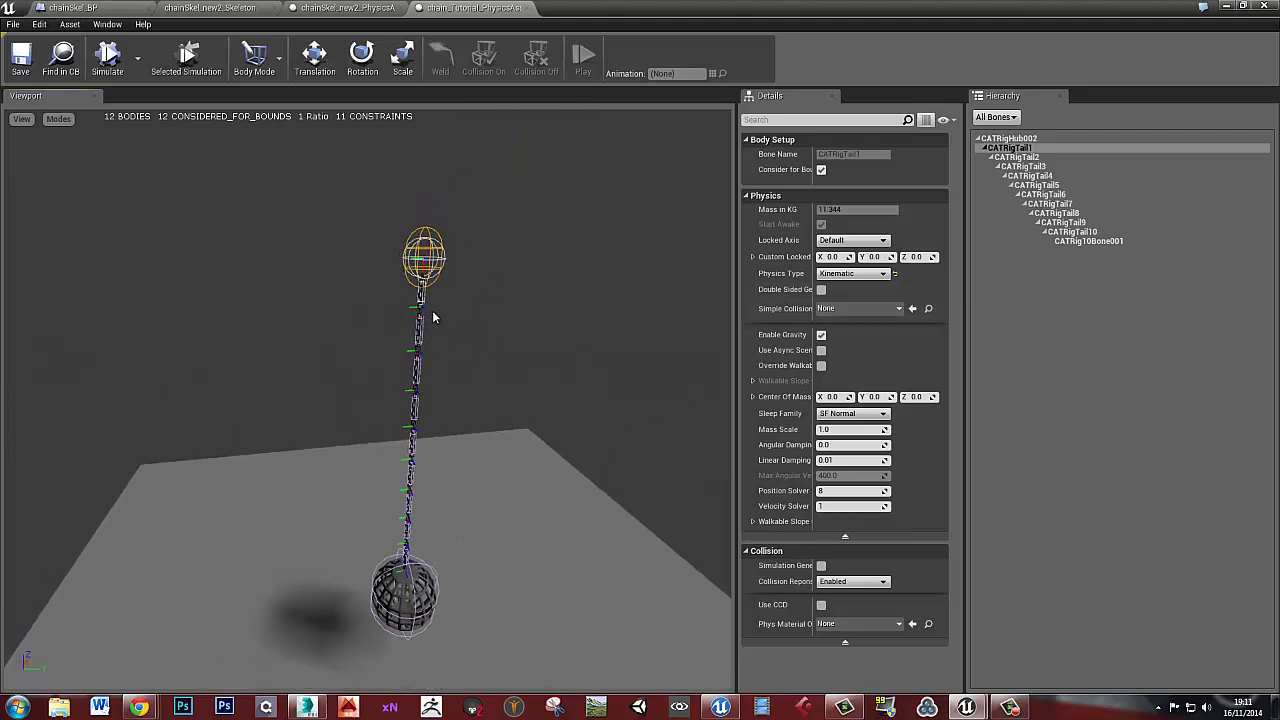
Set the Physics Type of all bodies from CATRigTail2 to CATRig10Bone001 to Simulated and preview the simulation
left_click(1028, 158)
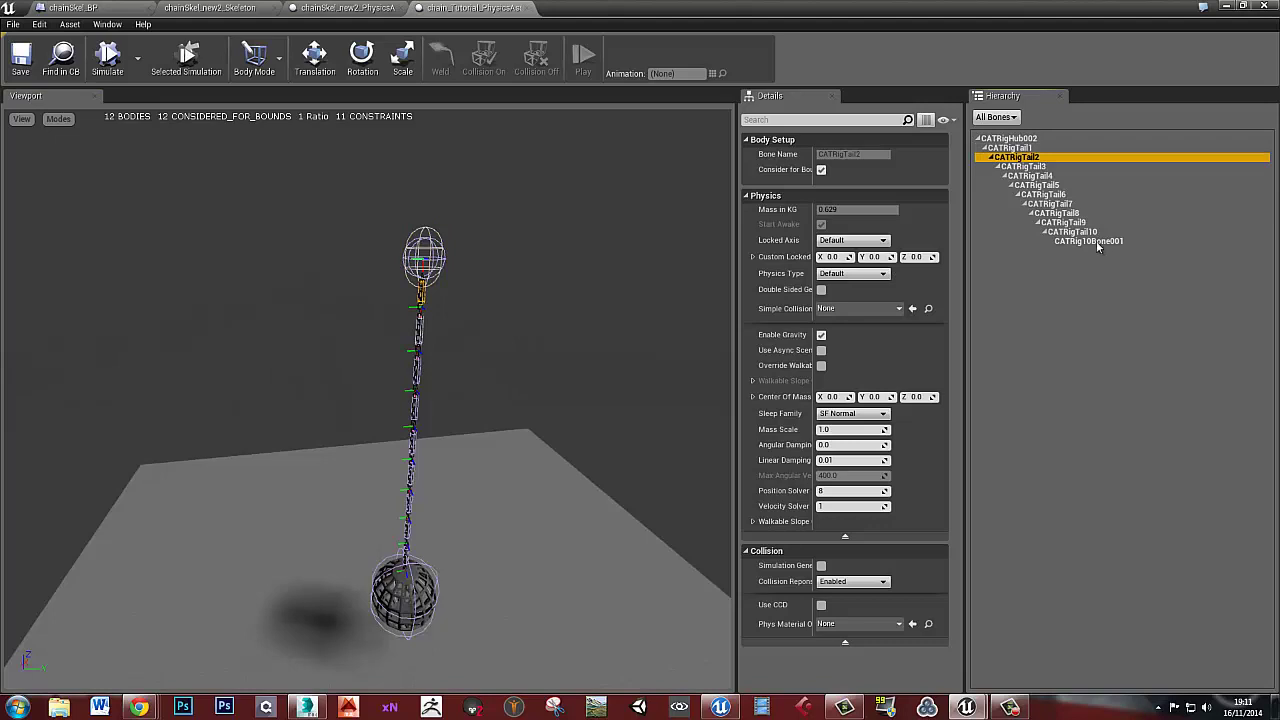
left_click(1096, 241, "shift")
left_click(850, 273)
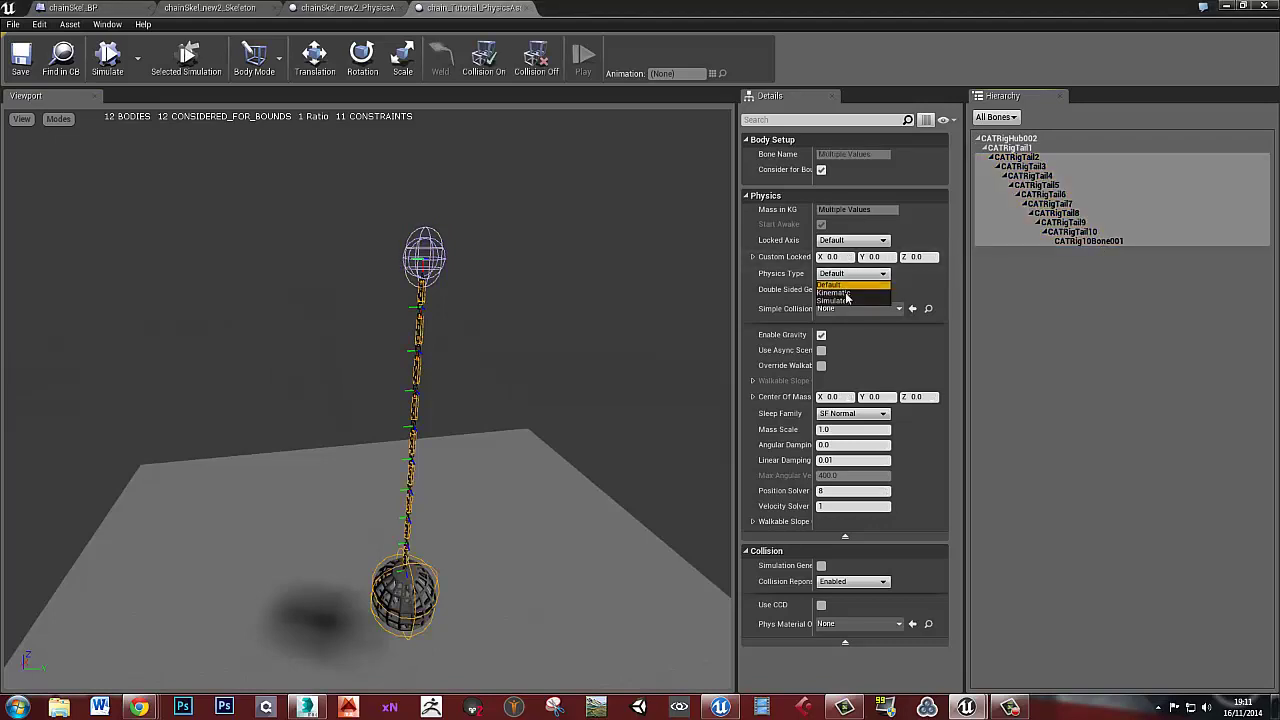
left_click(846, 300)
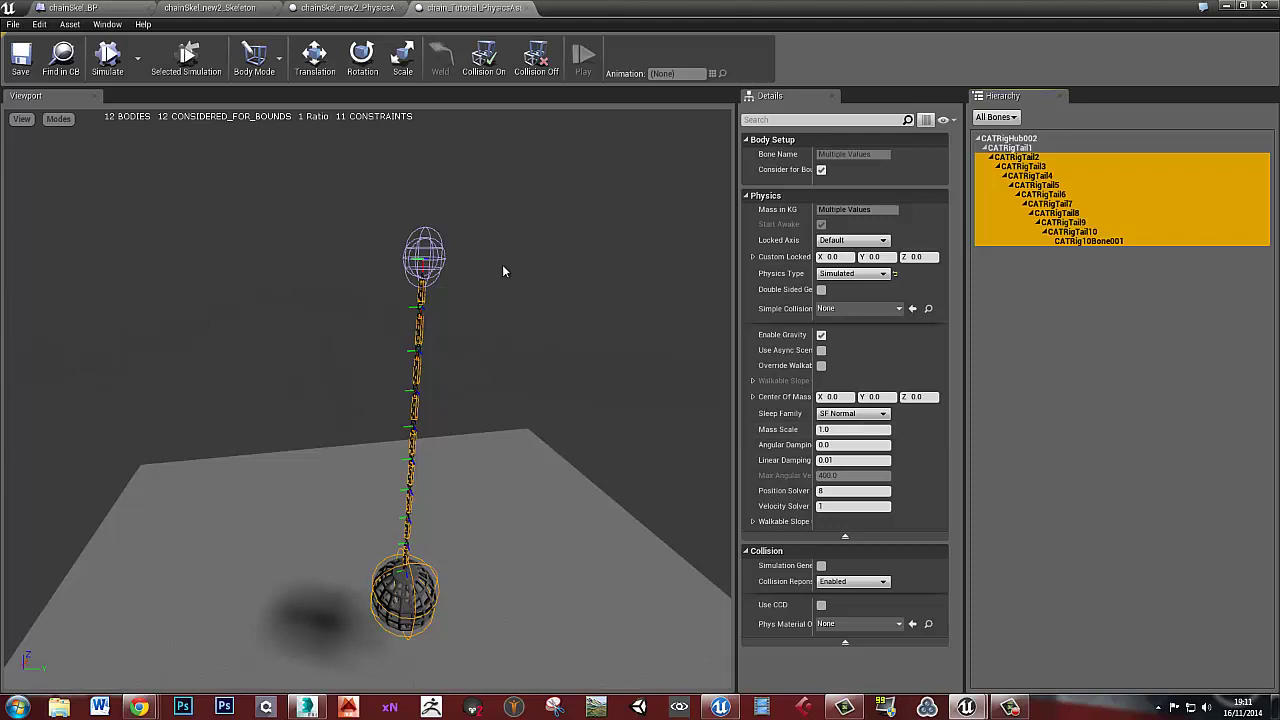
left_click(110, 58)
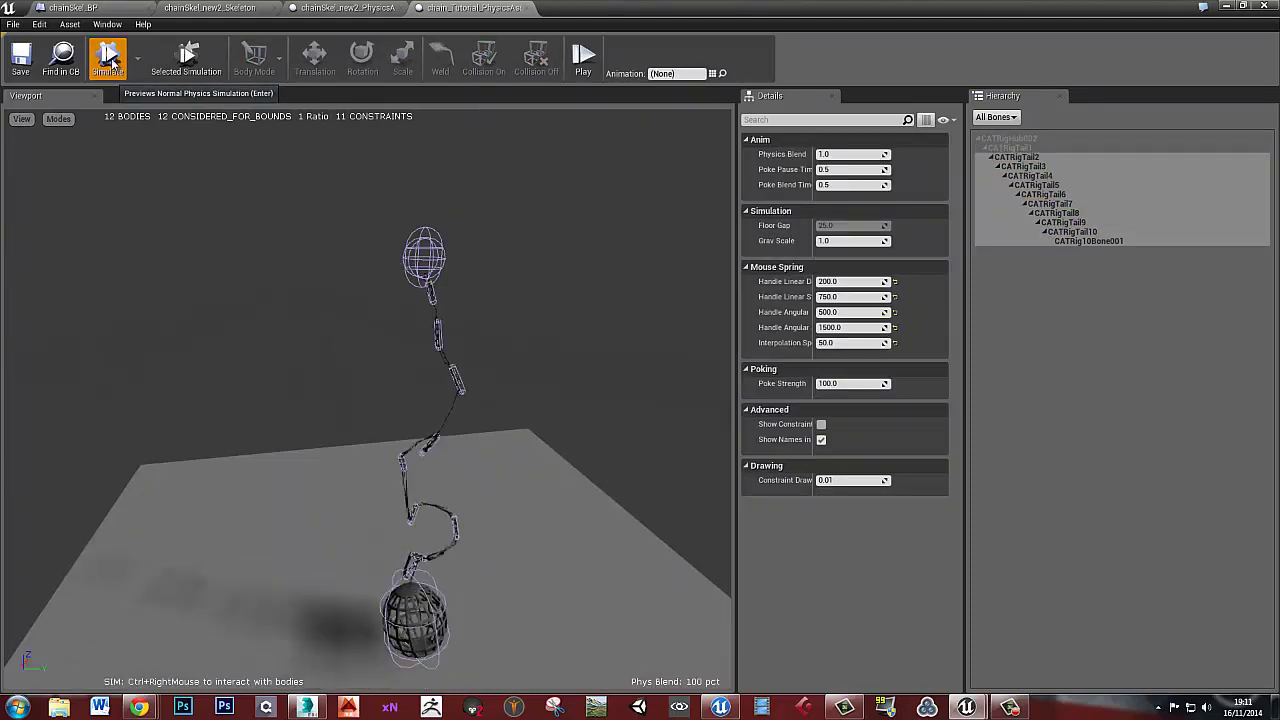
key("Return")
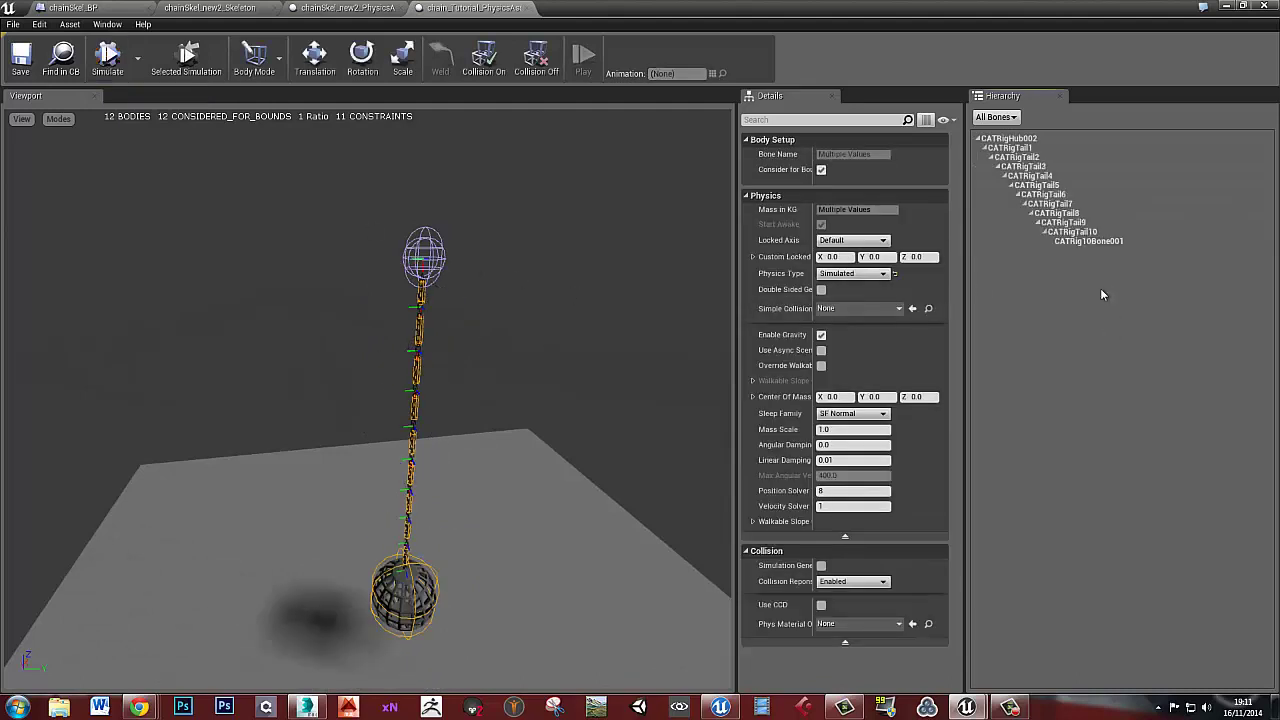
In constraint mode, lock the Angular Twist Motion of all constraints from CATRigTail1 to CATRig10Bone001
left_click(1088, 241)
left_click(1016, 157, "shift")
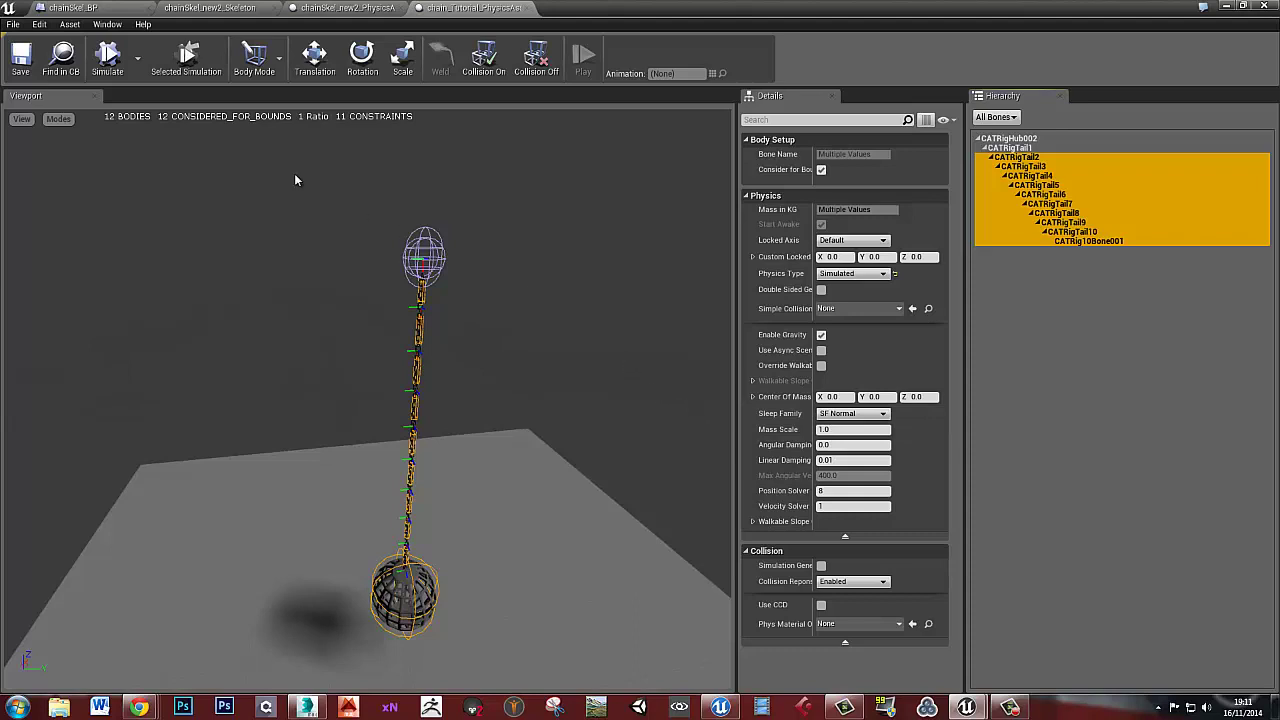
left_click(278, 58)
left_click(283, 102)
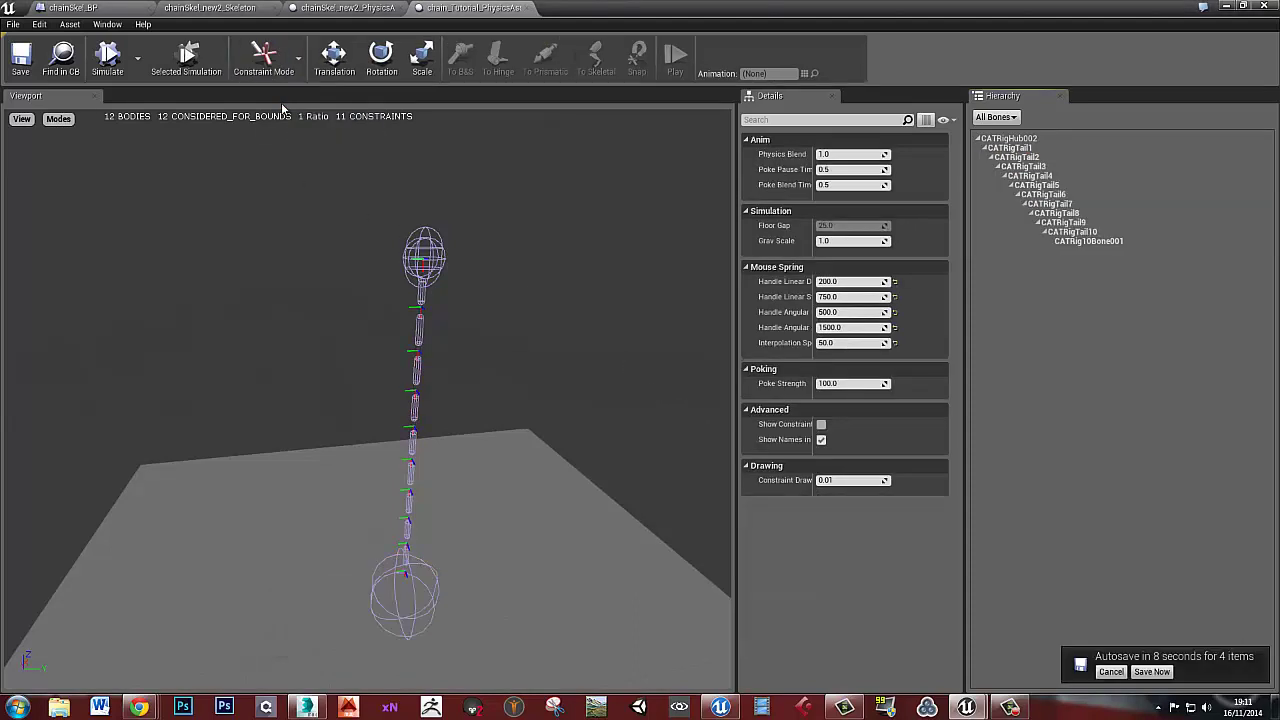
left_click(1101, 241)
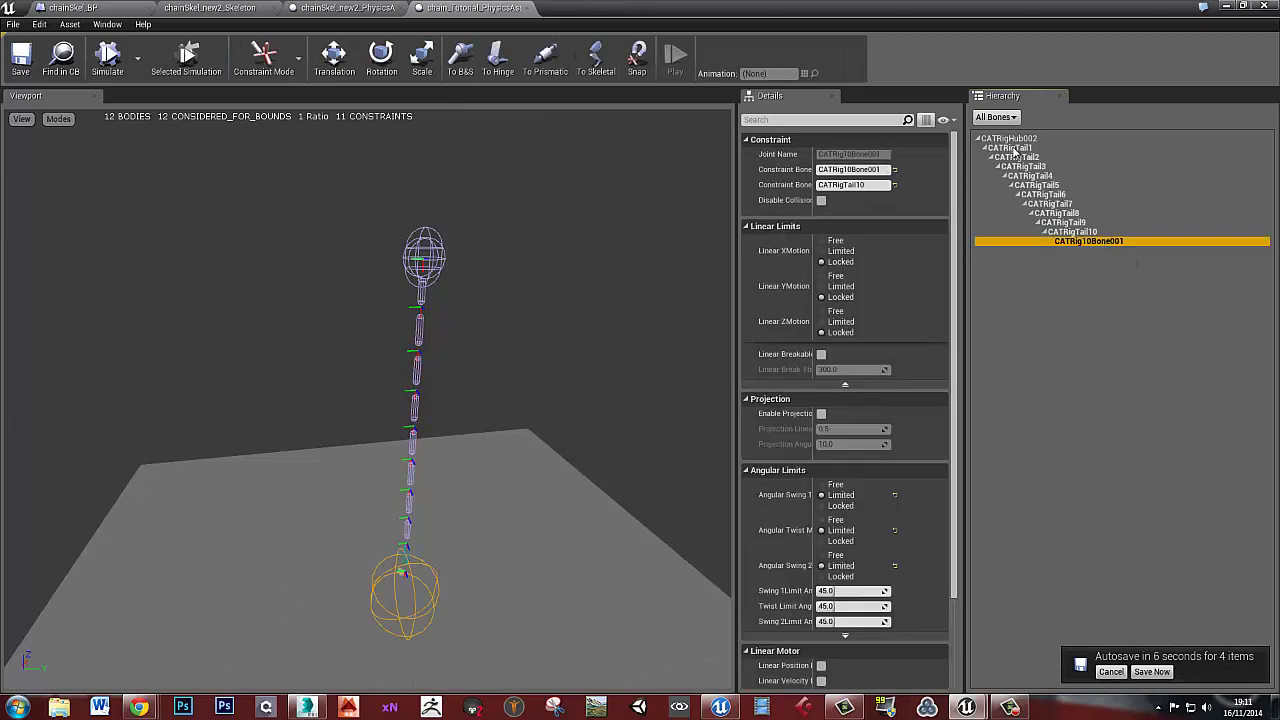
left_click(1012, 148, "shift")
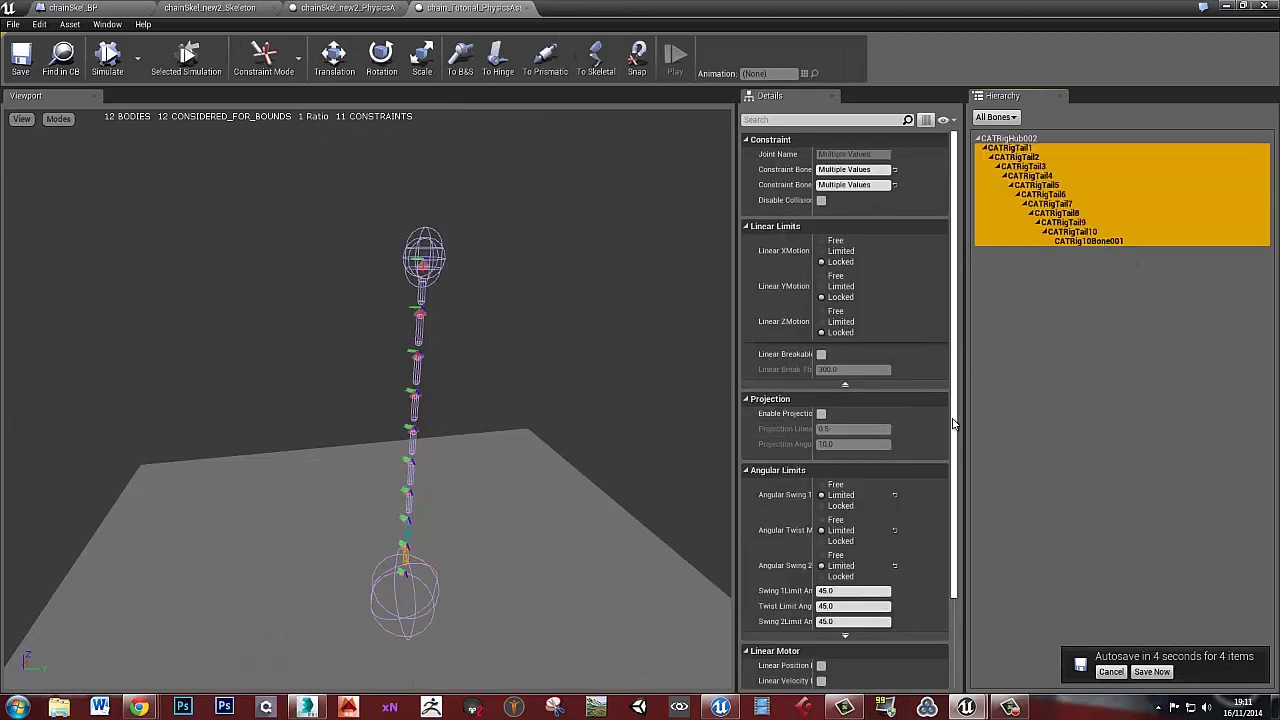
left_click_drag(953, 424, 953, 449)
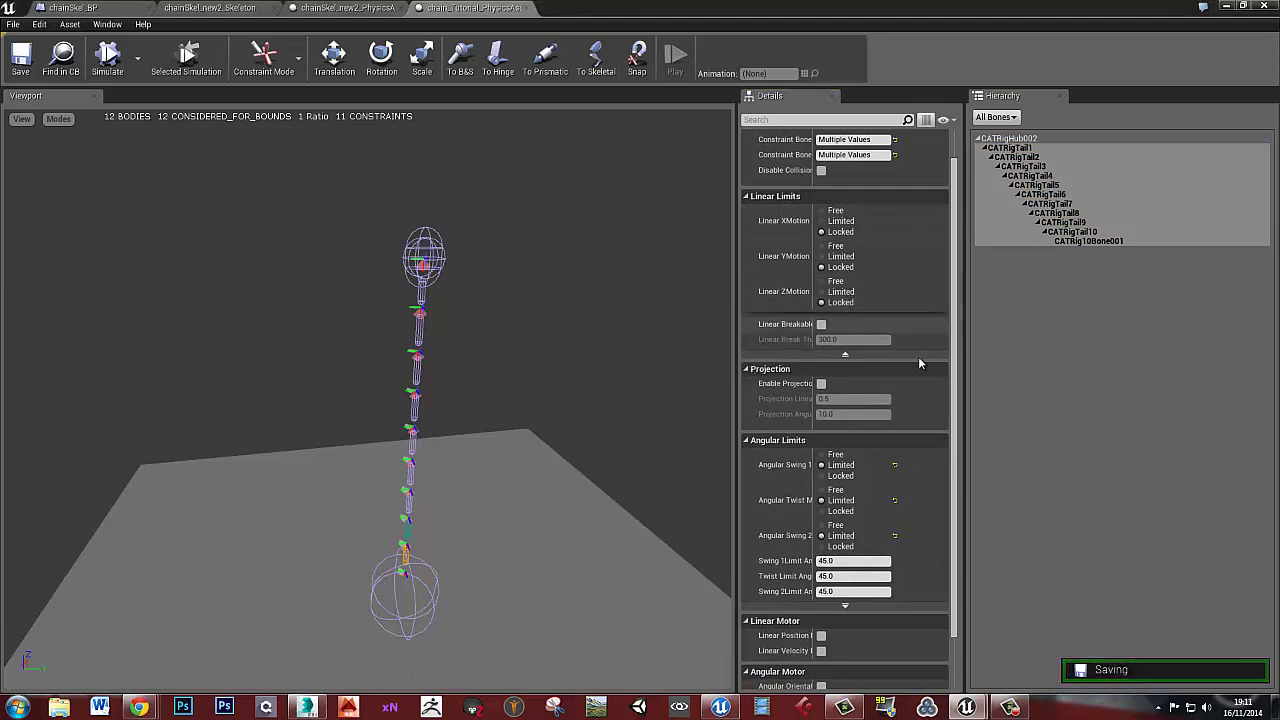
scroll(955, 390, "down", 1)
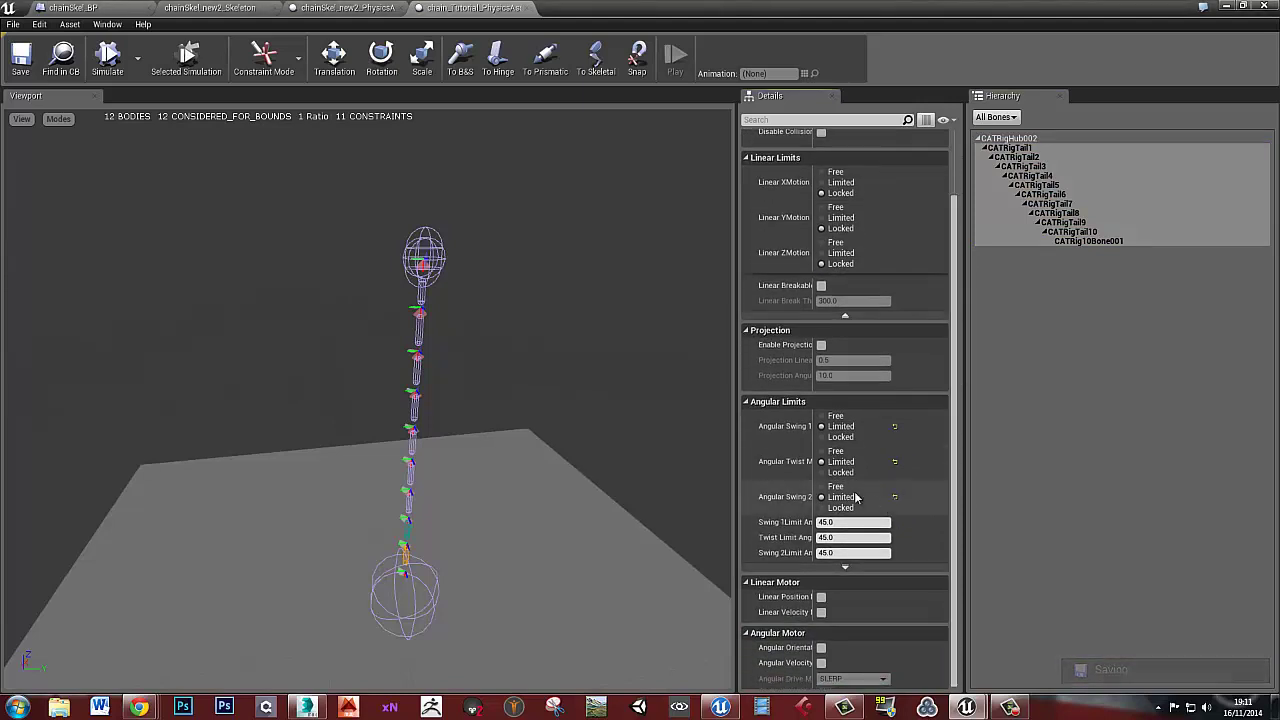
left_click(841, 473)
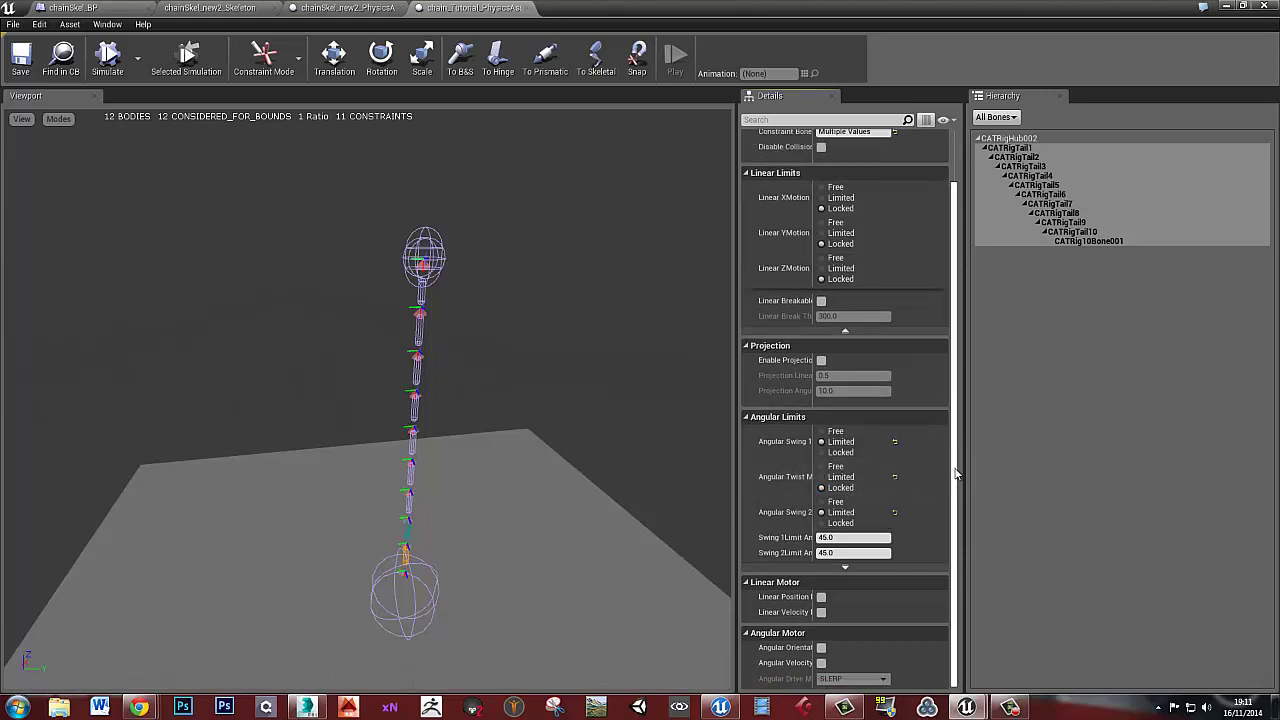
scroll(955, 437, "up", 2)
scroll(951, 390, "down", 2)
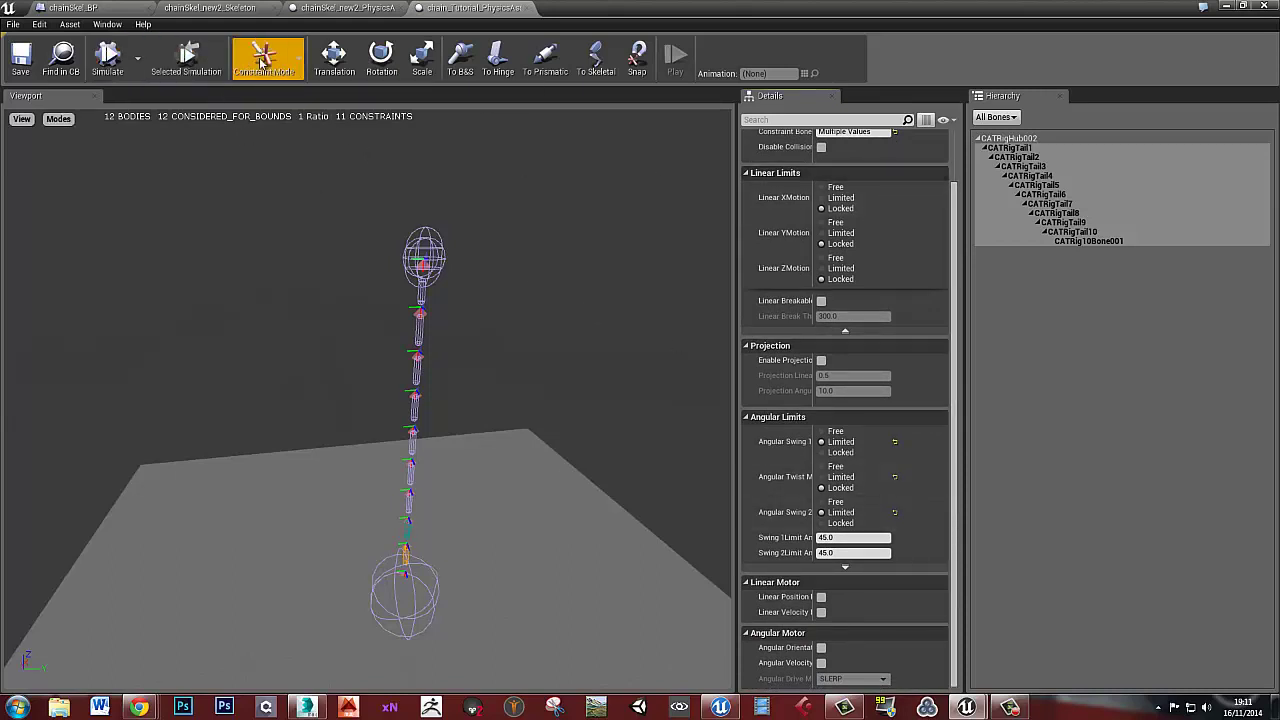
In body mode, set the Angular Damping of all bodies from CATRigTail1 to CATRig10Bone001 to 2.0
left_click(298, 58)
left_click(280, 87)
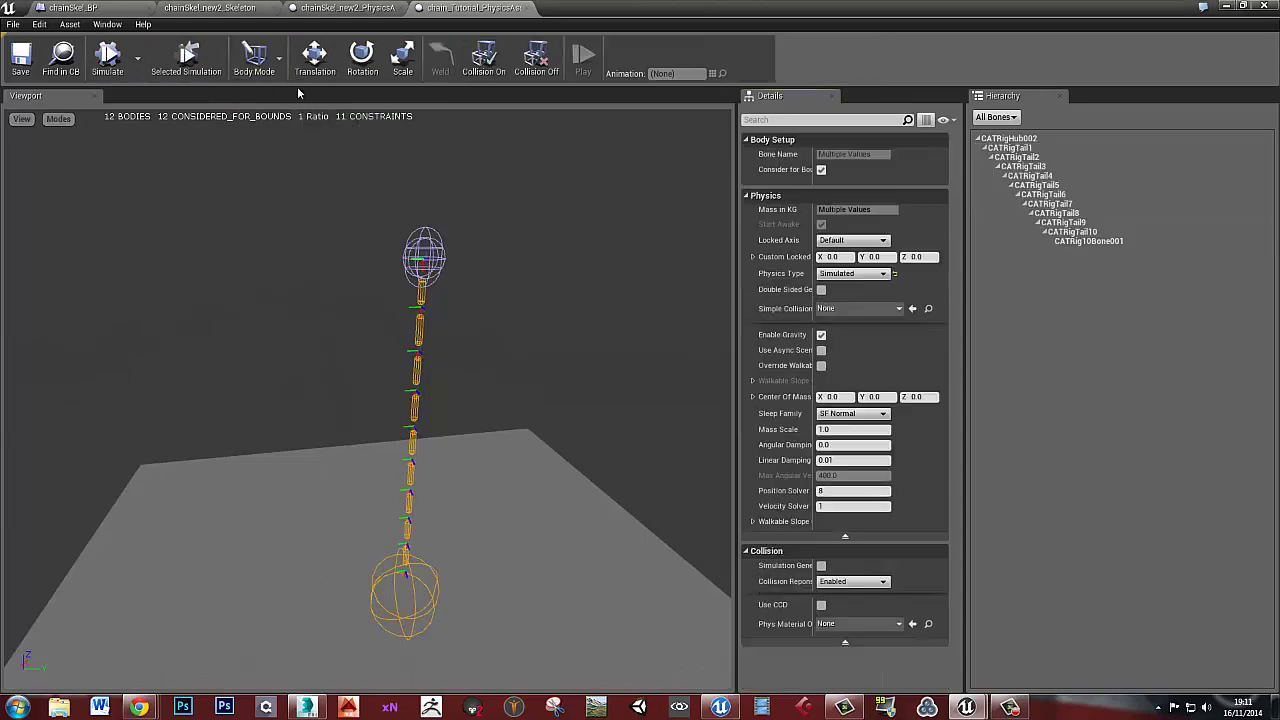
left_click(1113, 241)
left_click(1013, 150, "shift")
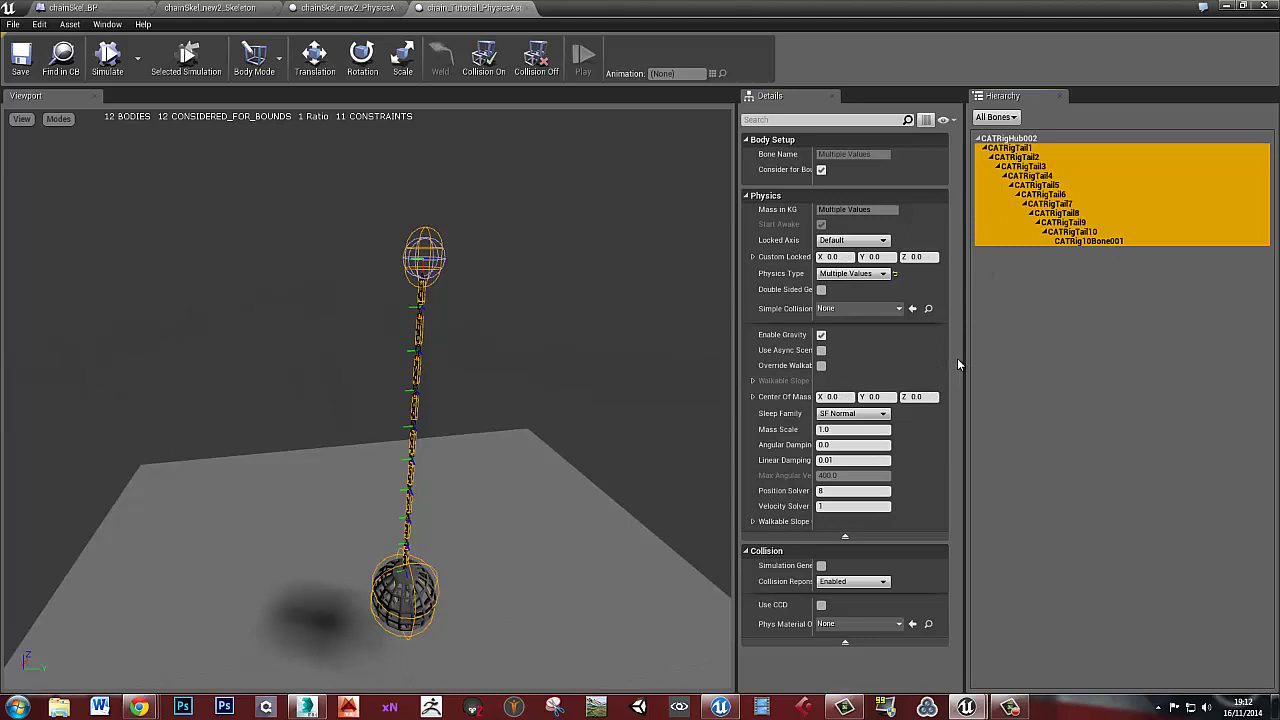
left_click(763, 440)
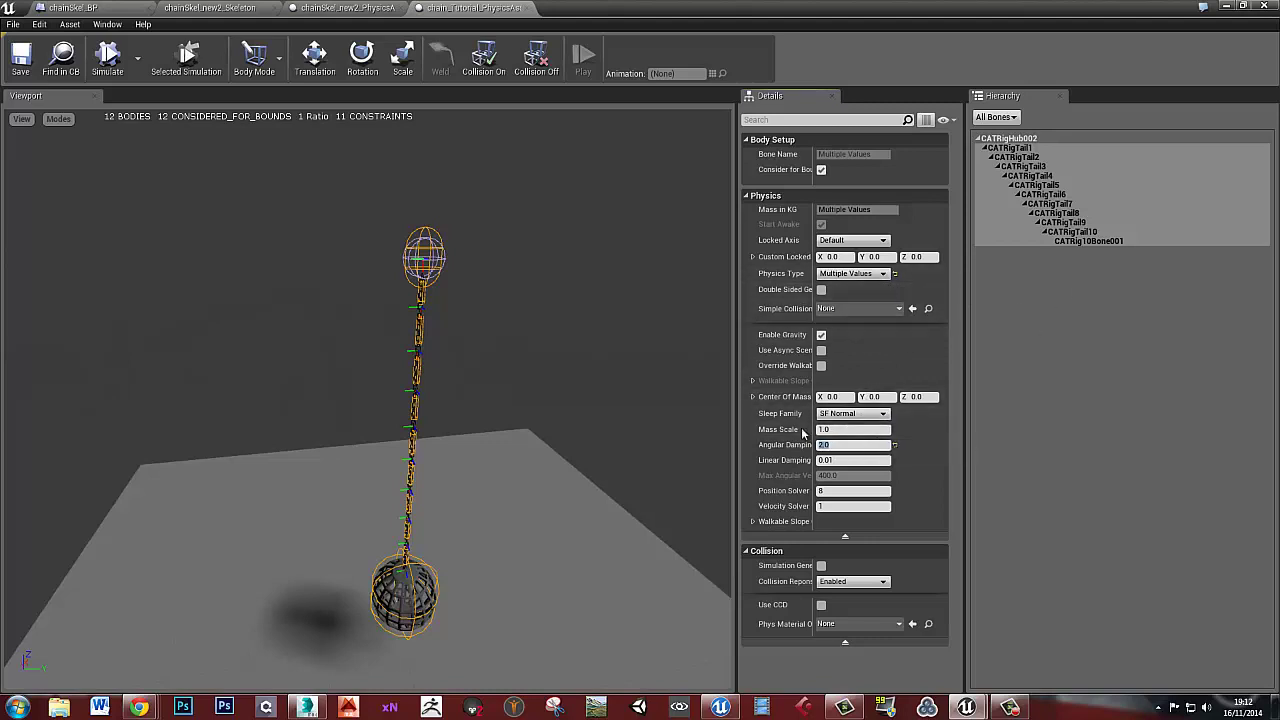
Set the Mass Scale of the chain bodies from CATRigTail1 to CATRigTail10 to 200, leaving out the ball's body
left_click(1086, 233)
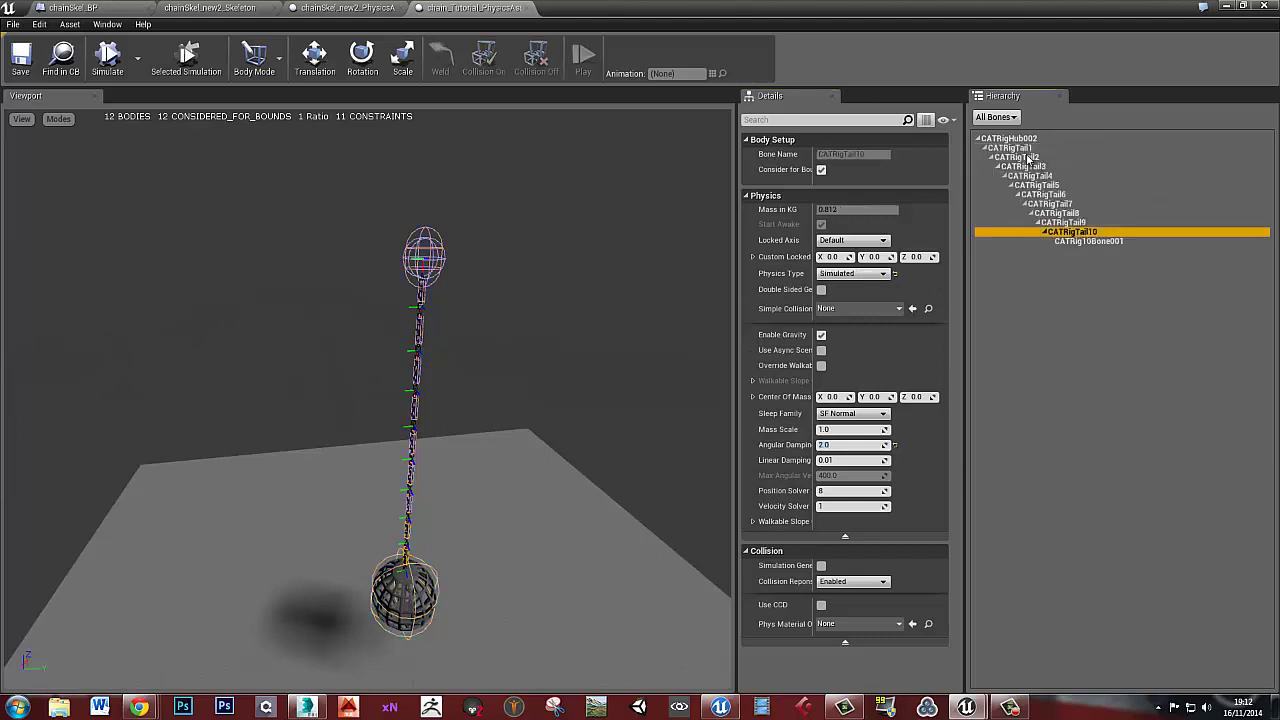
left_click(1102, 242)
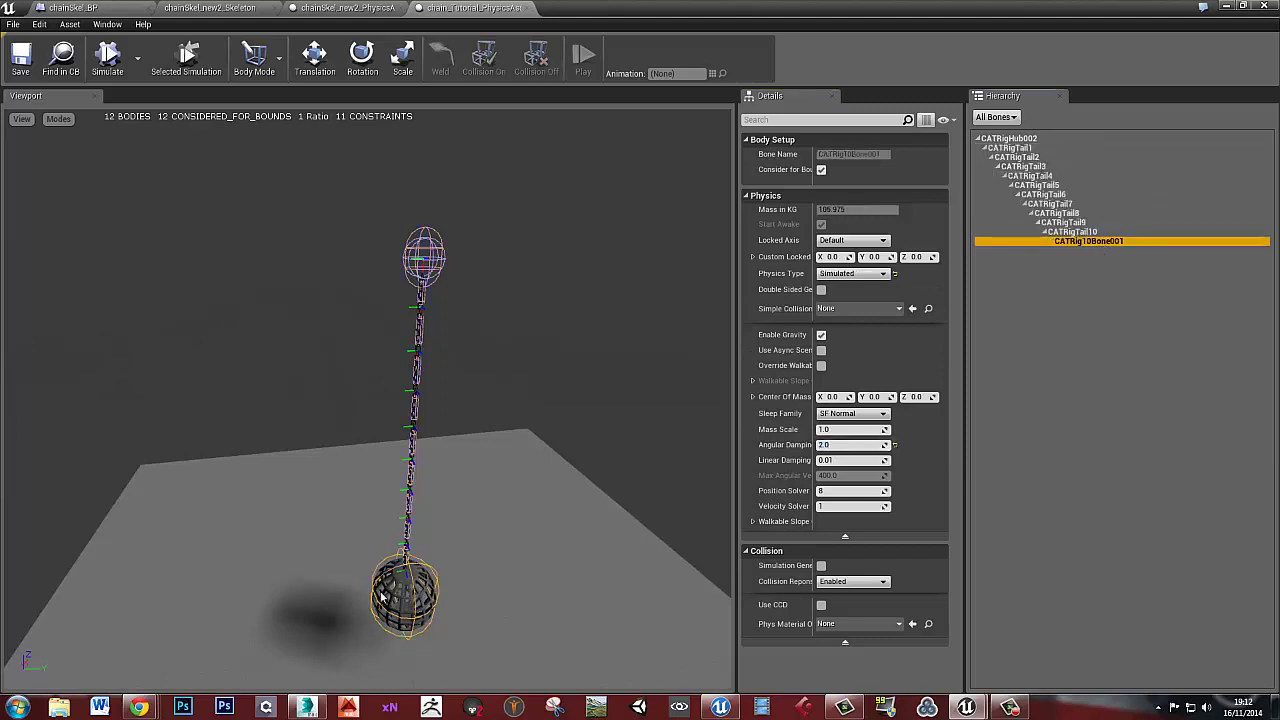
left_click(1070, 233)
left_click(1010, 148, "shift")
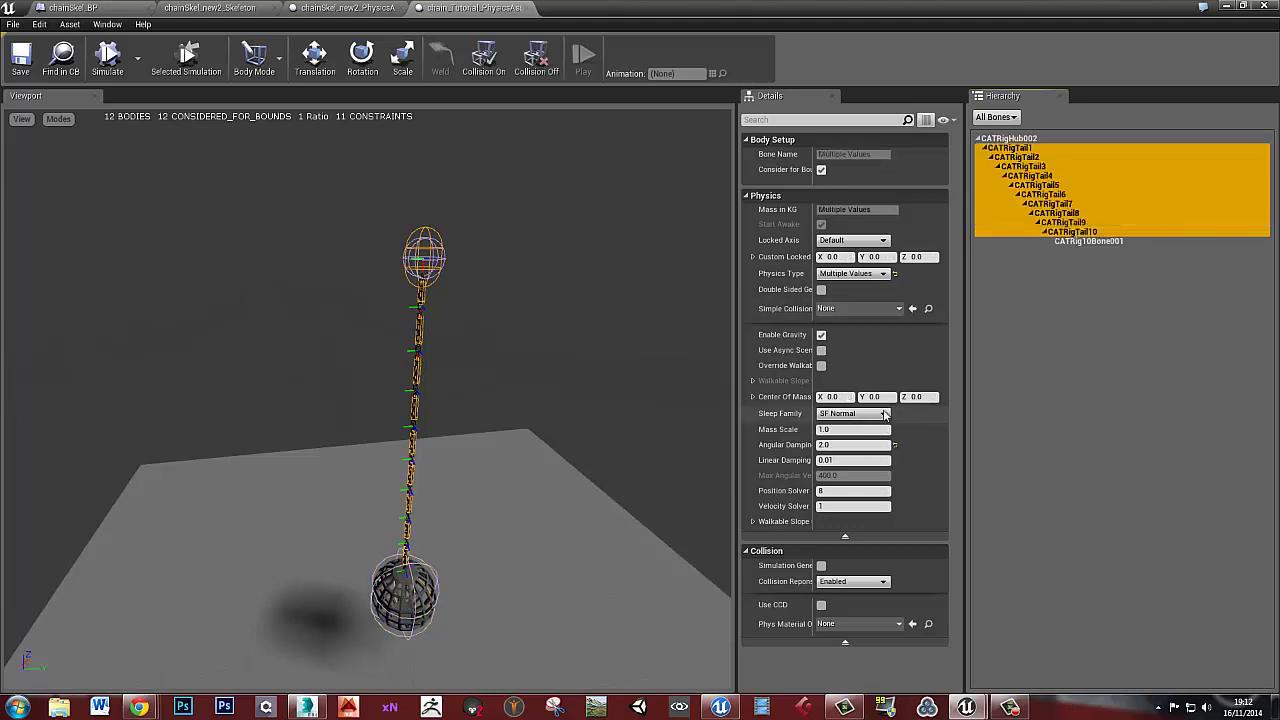
left_click(840, 430)
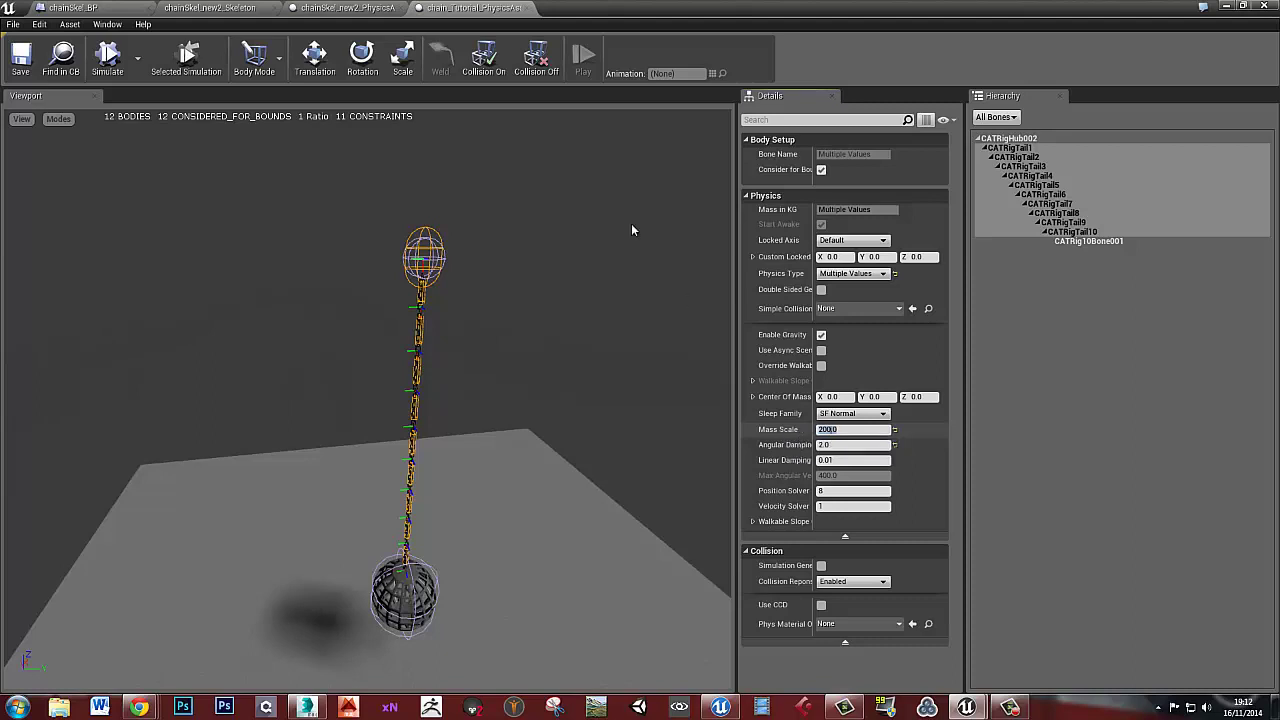
Simulate the physics asset and pull the cage ball sideways to check how the chain swings
right_click_drag(483, 287, 500, 298)
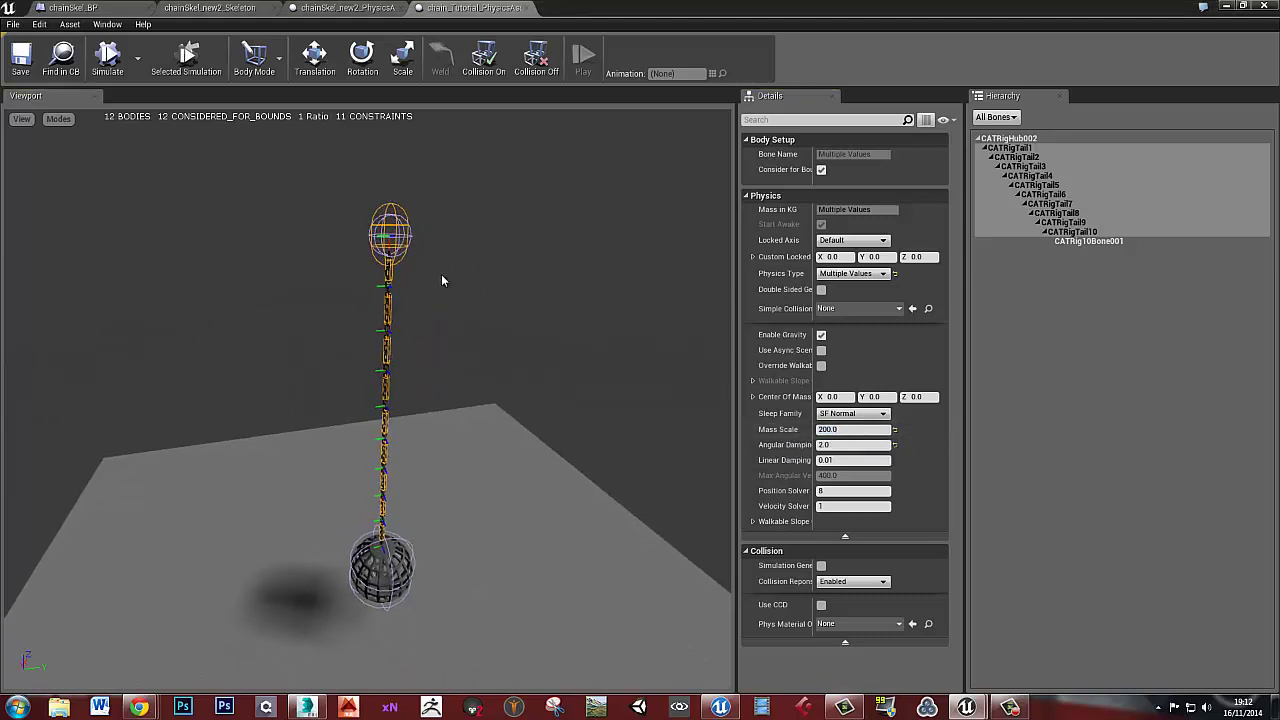
left_click(108, 62)
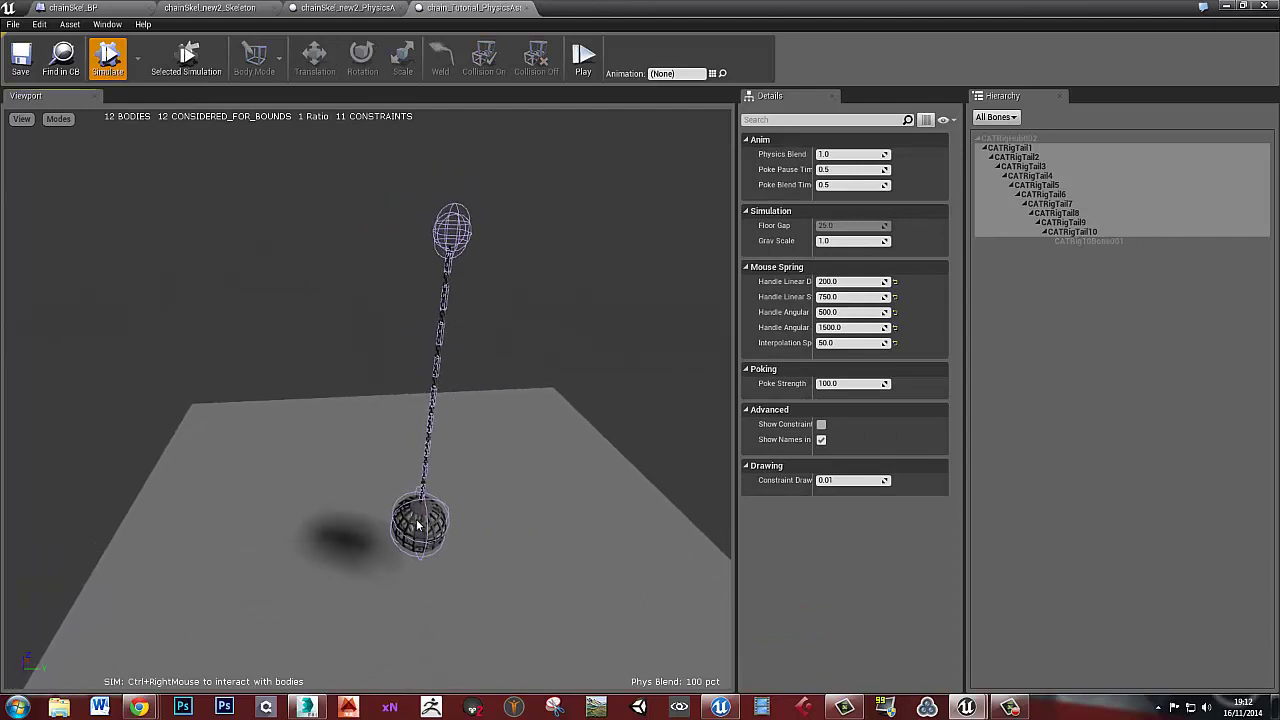
scroll(480, 514, "up", 5)
scroll(479, 518, "down", 6)
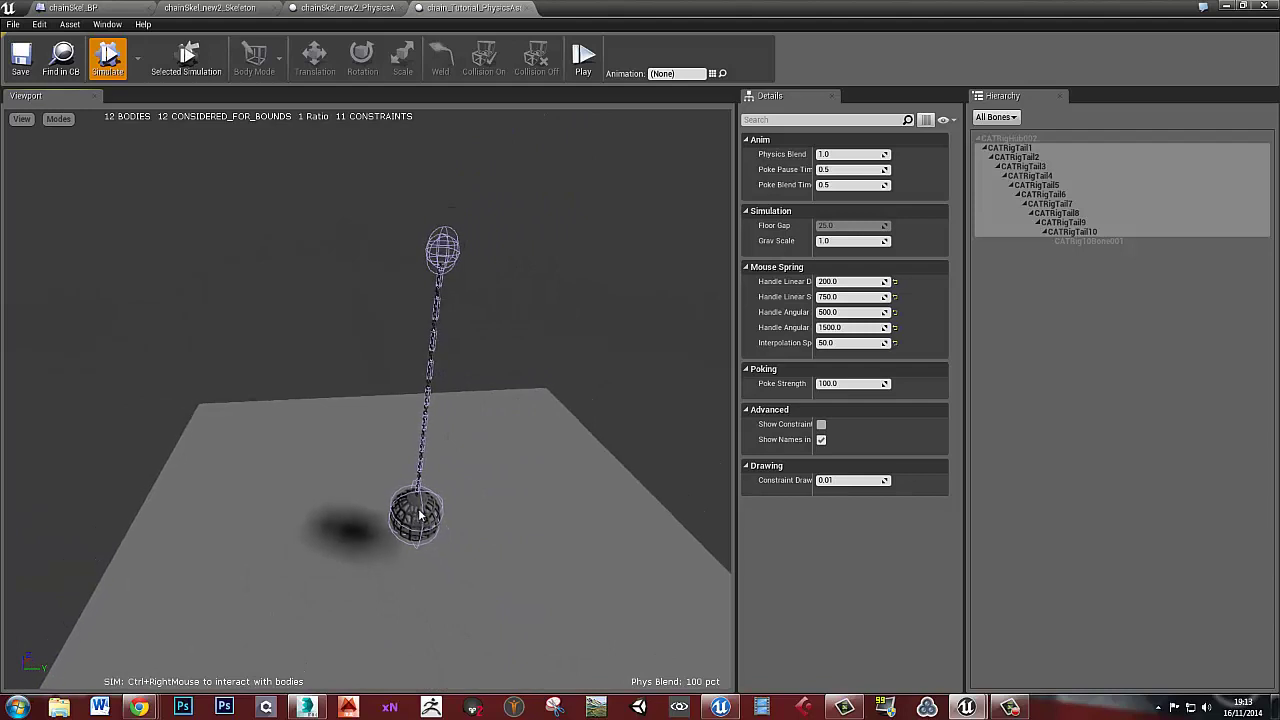
mouse_move(425, 515)
right_mouse_down("ctrl")
mouse_move(486, 500)
mouse_move(700, 386)
mouse_move(646, 423)
mouse_move(545, 450)
mouse_move(262, 412)
mouse_move(301, 490)
mouse_move(450, 419)
mouse_move(523, 472)
mouse_move(414, 515)
right_mouse_up("ctrl")
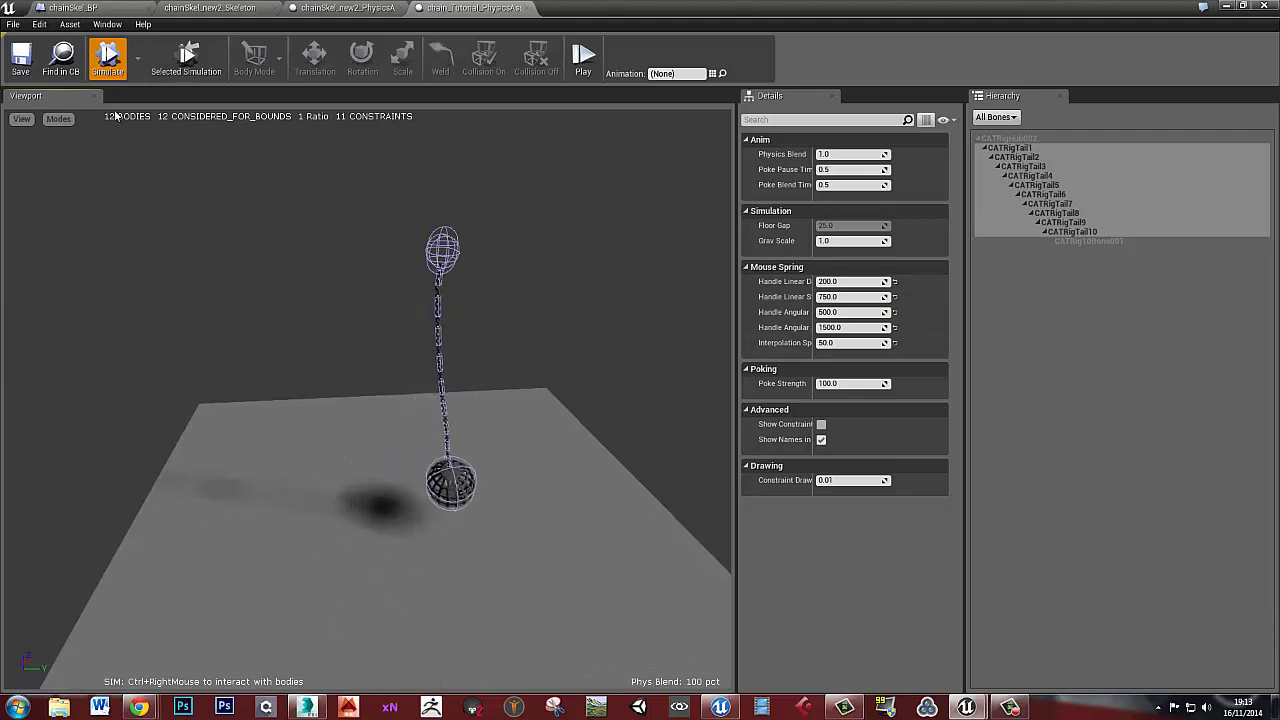
Save the physics asset and delete the old chainSkel_BP actor from the level
left_click(25, 62)
left_click(1265, 7)
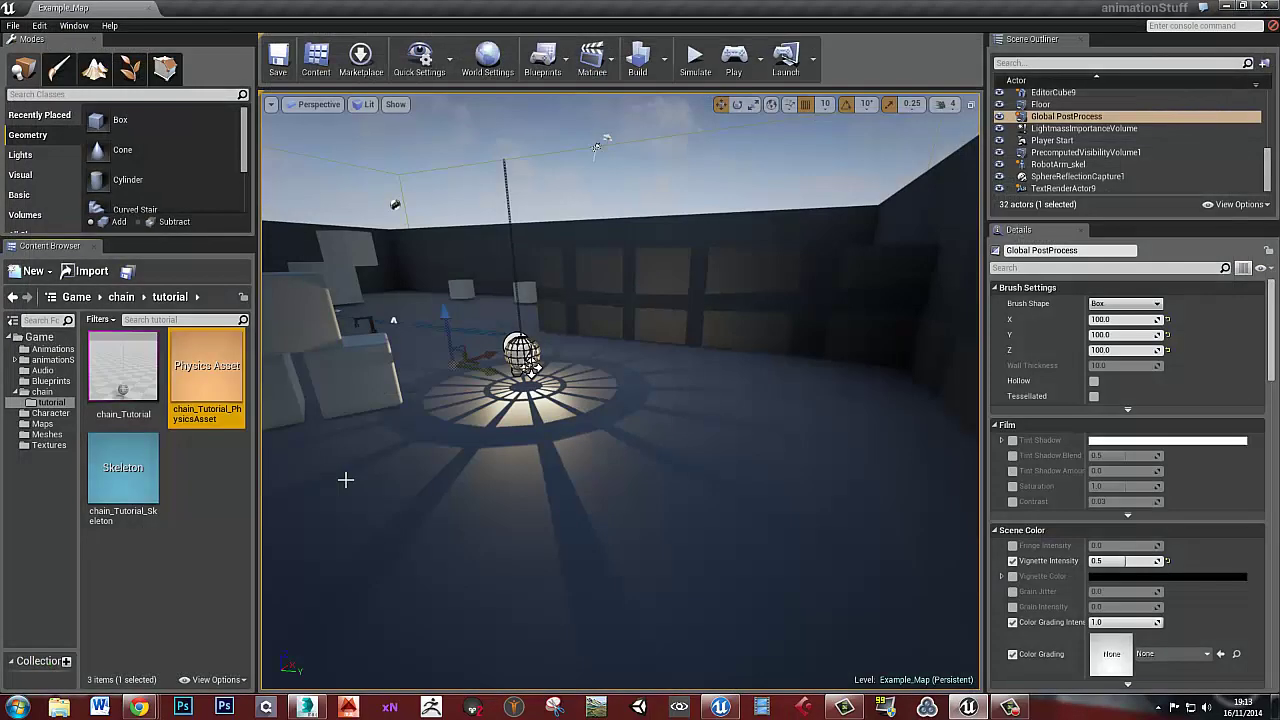
left_click(522, 340)
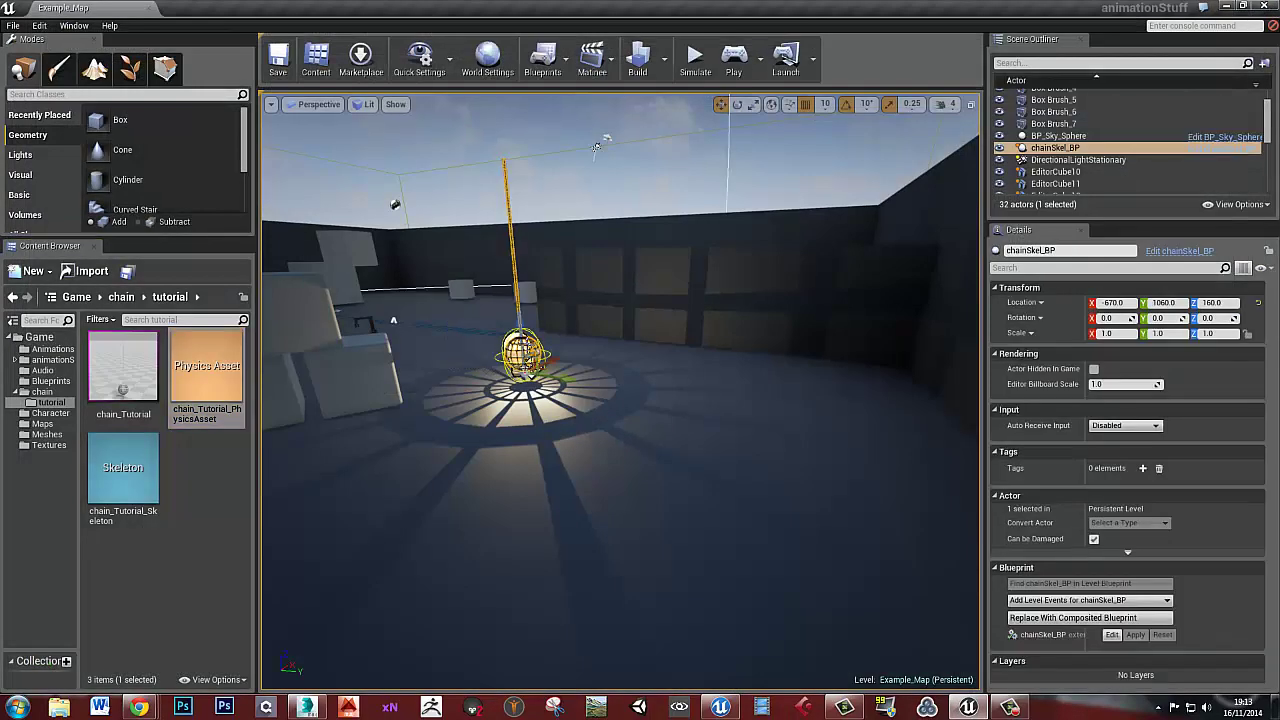
key("Delete")
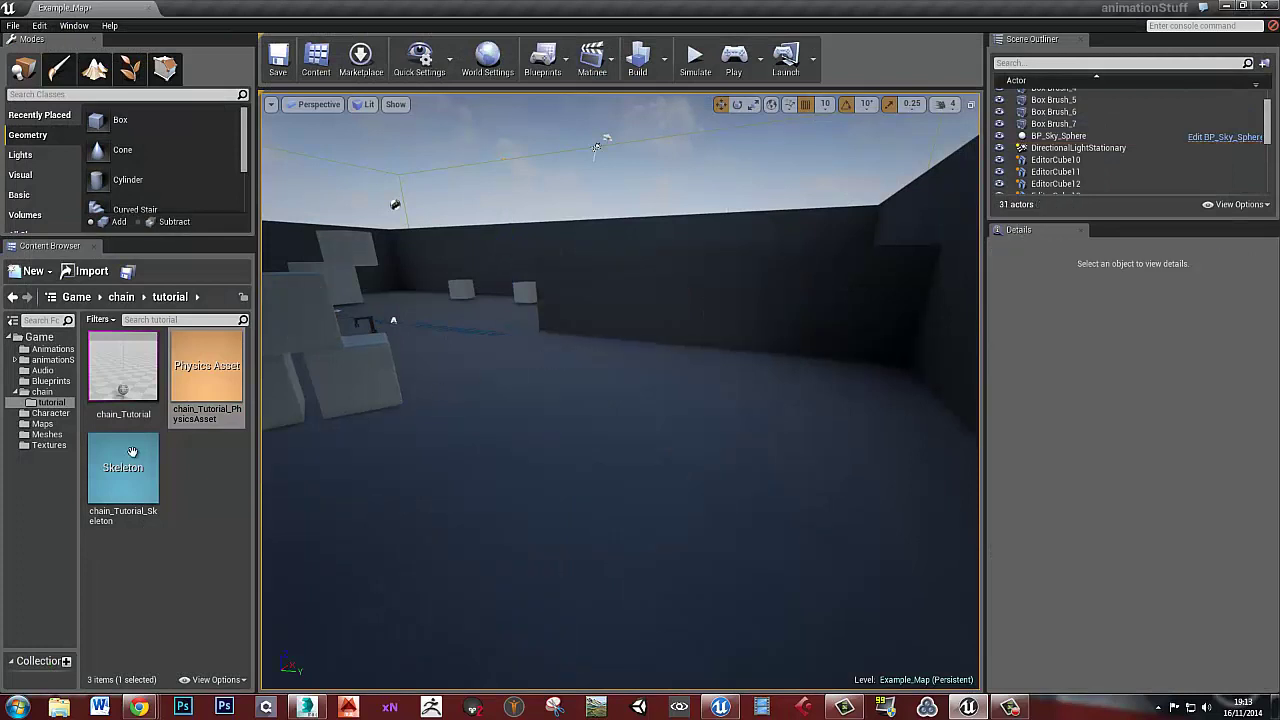
left_click(222, 490)
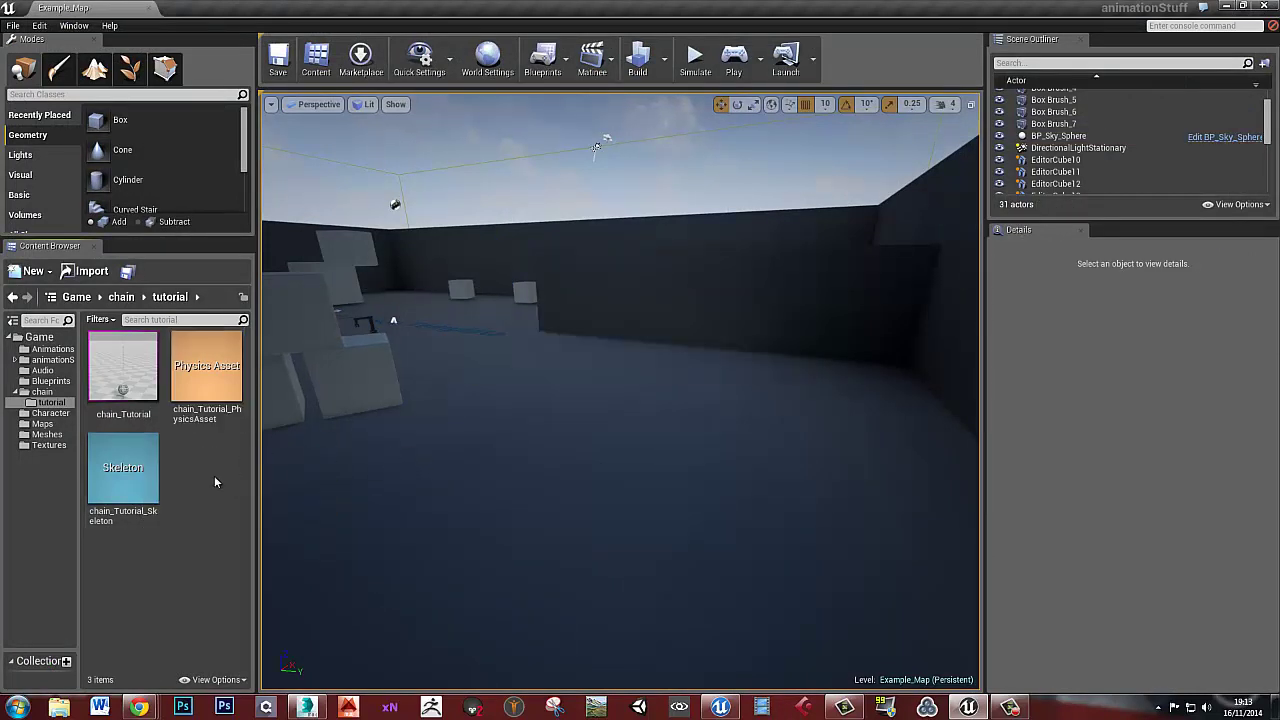
Place the chain_Tutorial skeletal mesh on the open floor of the level and raise it to Z 180
left_click_drag(123, 375, 581, 399)
right_click_drag(600, 398, 611, 384)
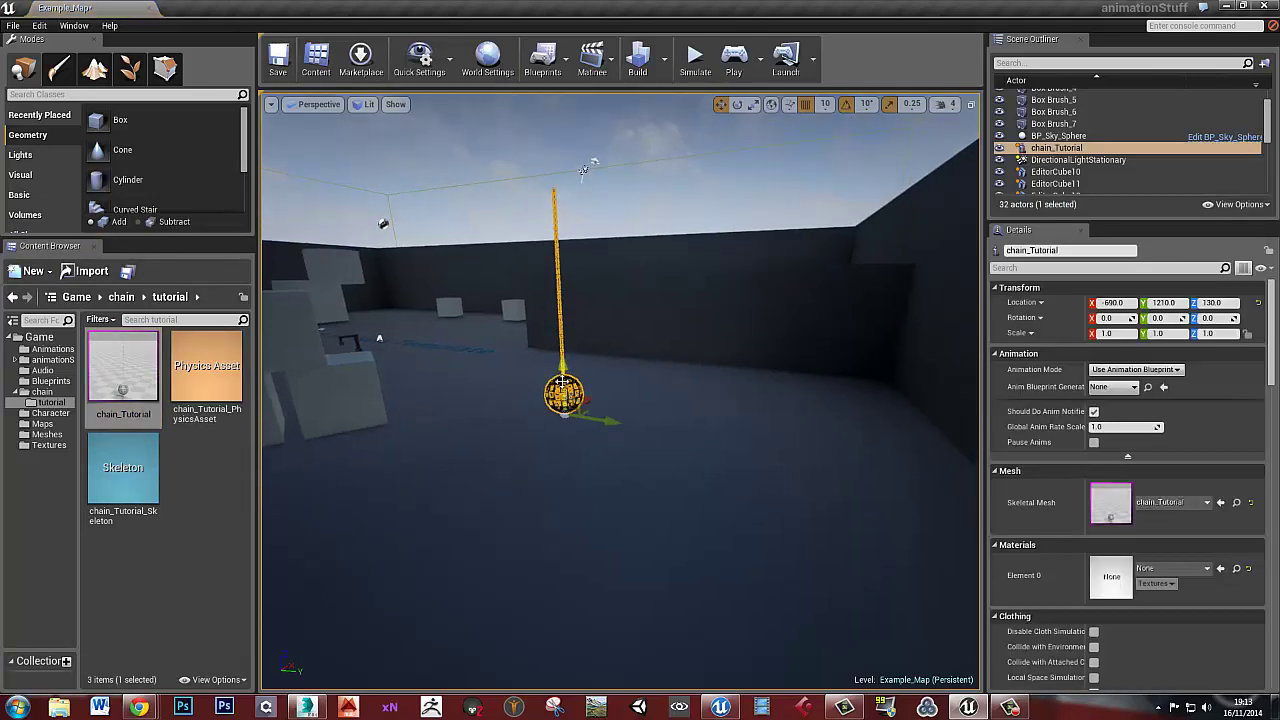
left_click_drag(563, 381, 562, 358)
right_click_drag(566, 398, 607, 401)
key("w")
key("s")
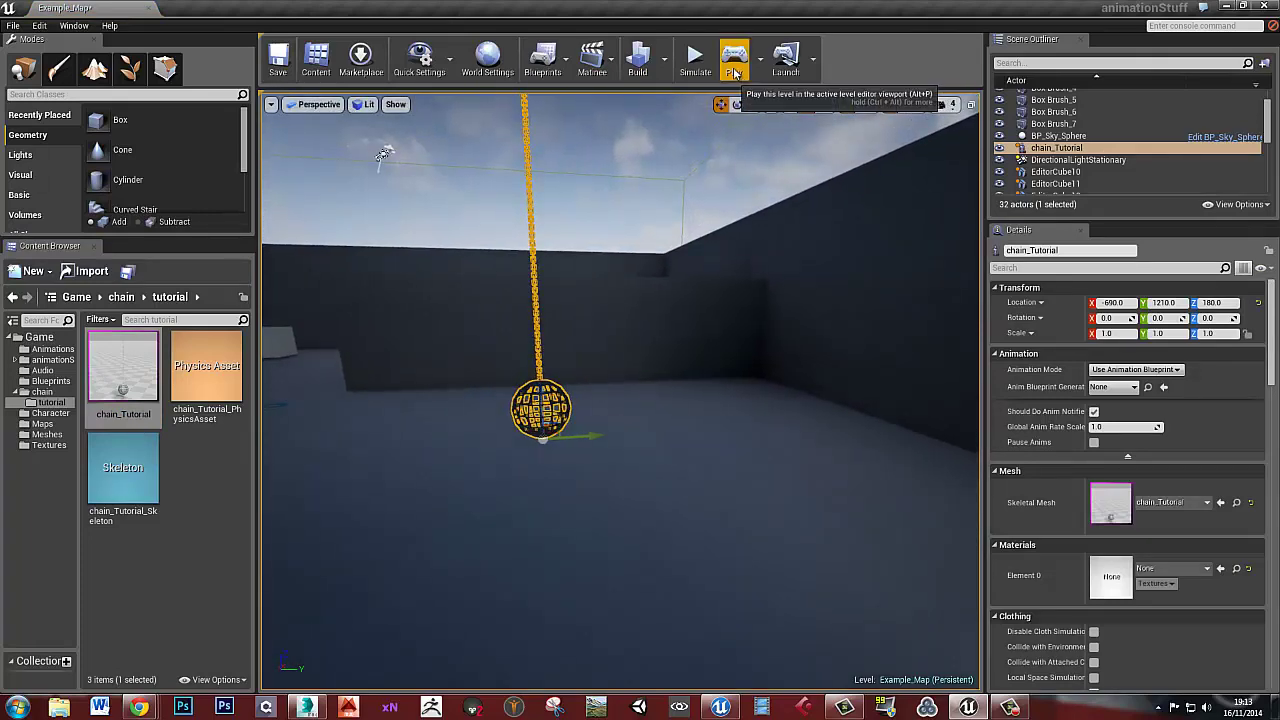
Play the level and walk the character into the cage ball several times to test its physics, ending the play session
left_click(735, 73)
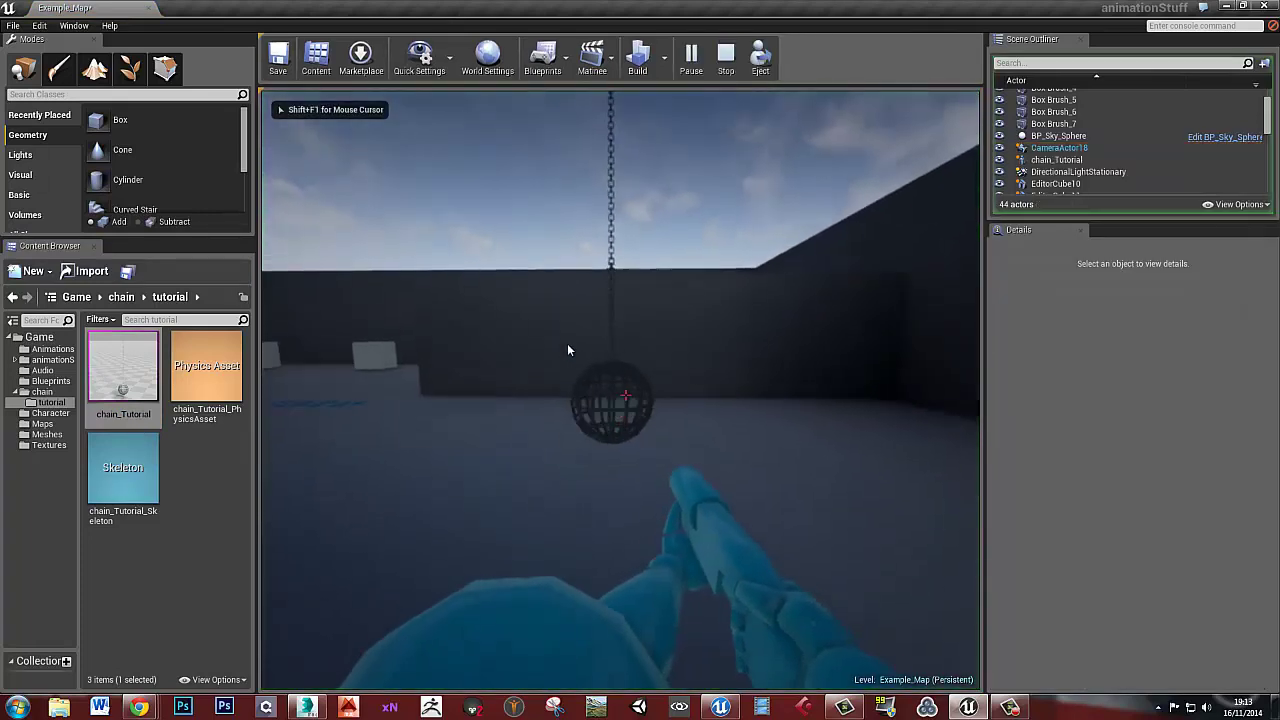
key("w")
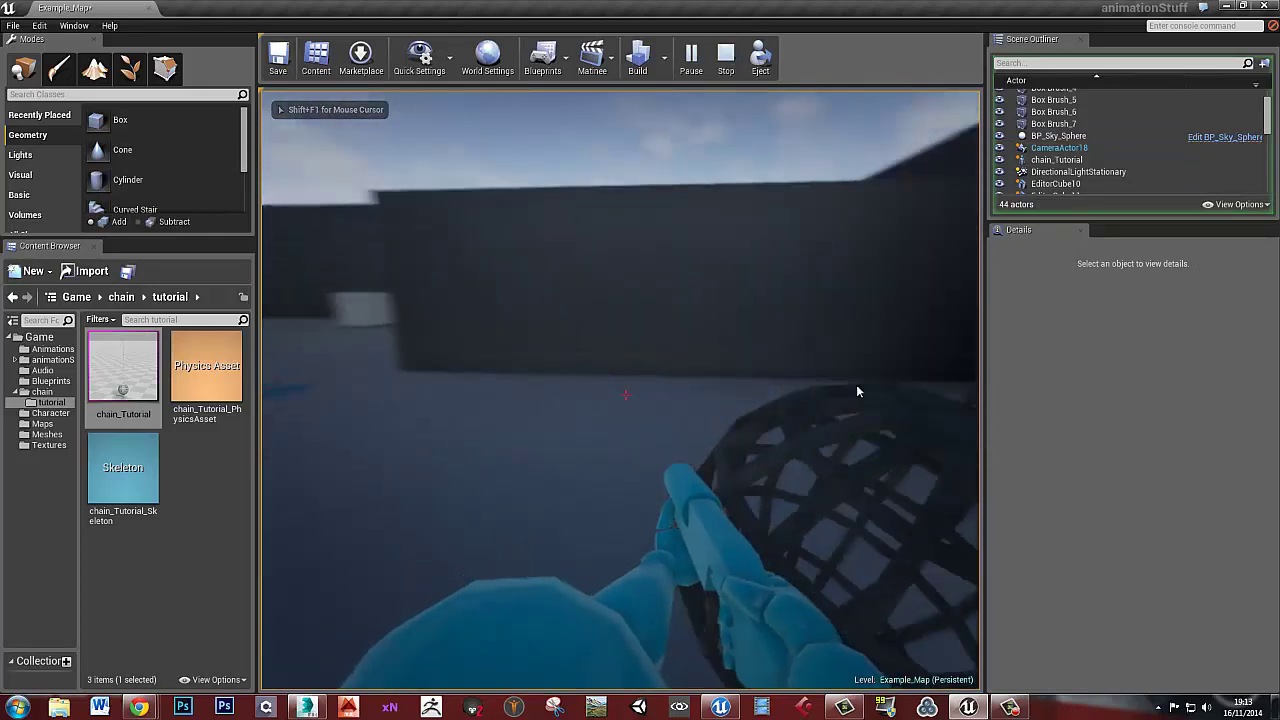
key("s")
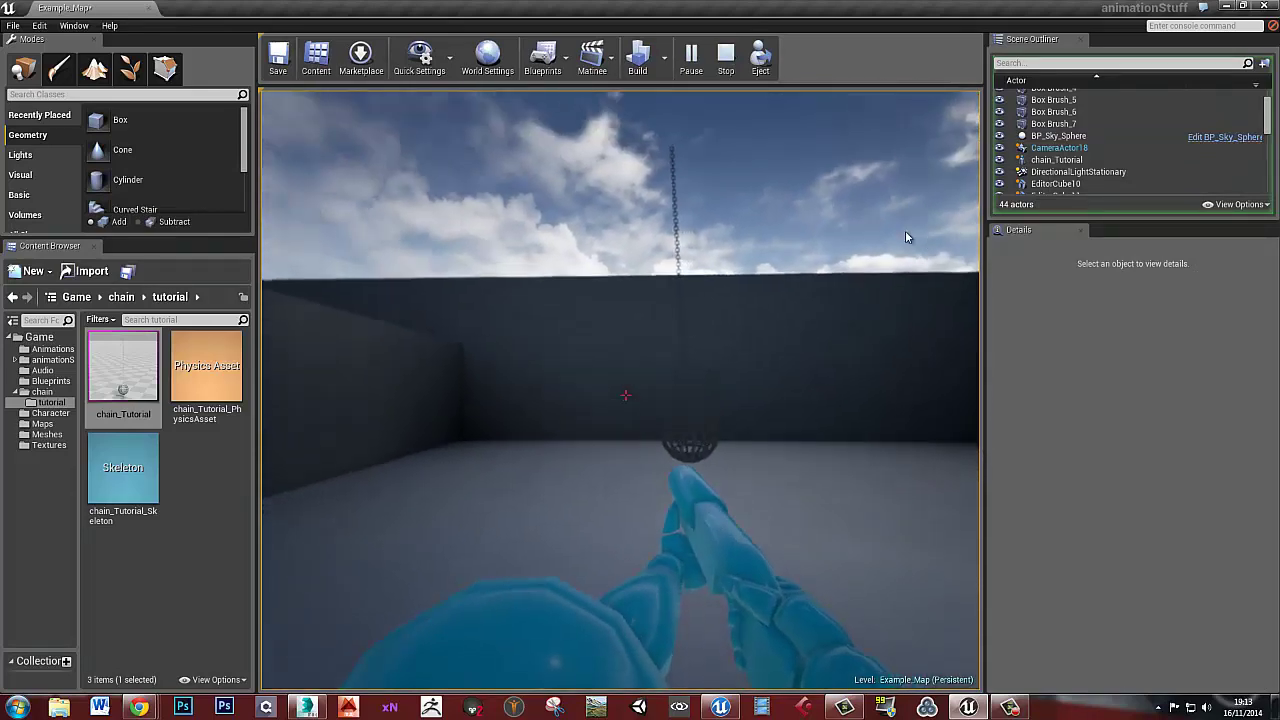
key("w")
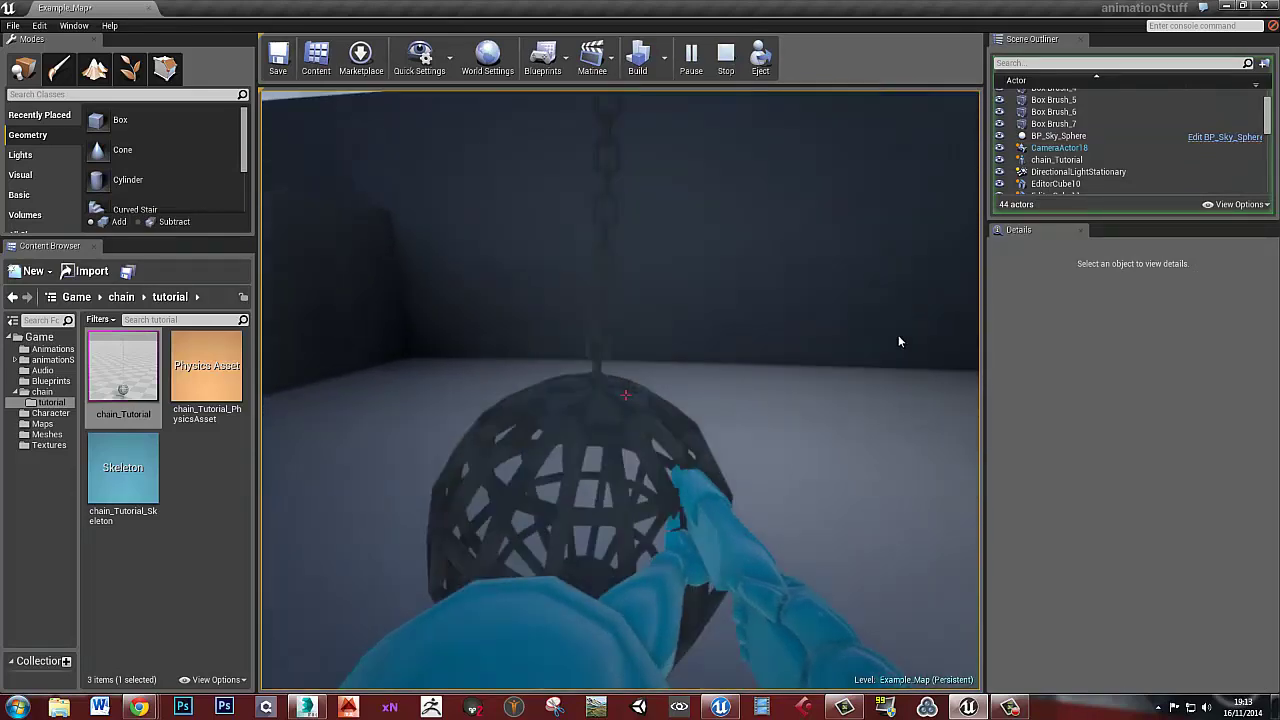
key("w")
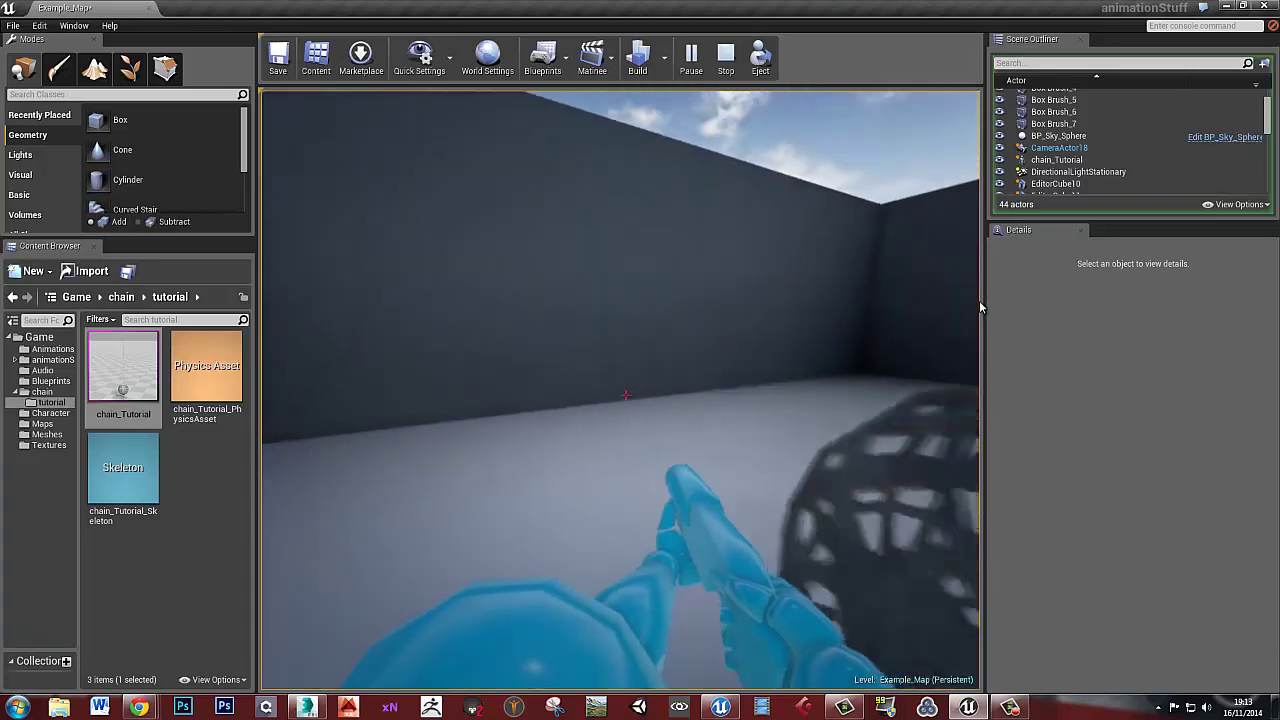
key("s")
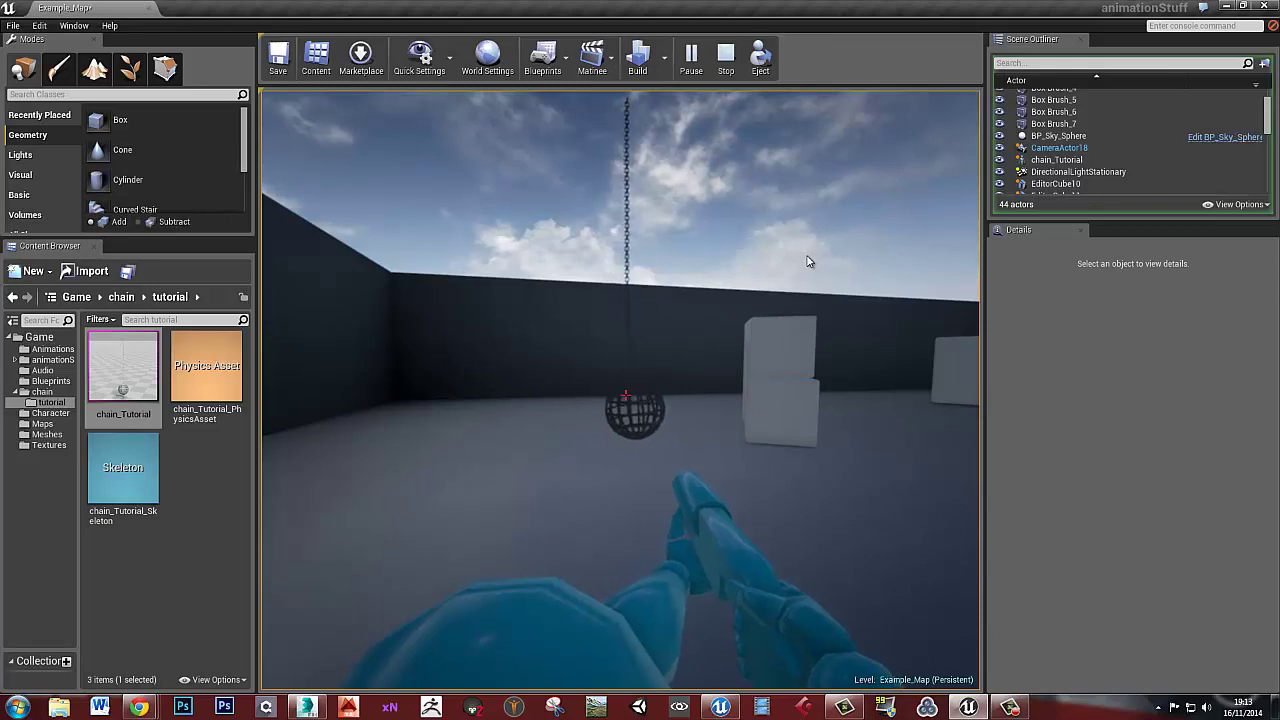
key("Escape")
Focus on the chain_Tutorial actor in the level and save the map
left_click(619, 335)
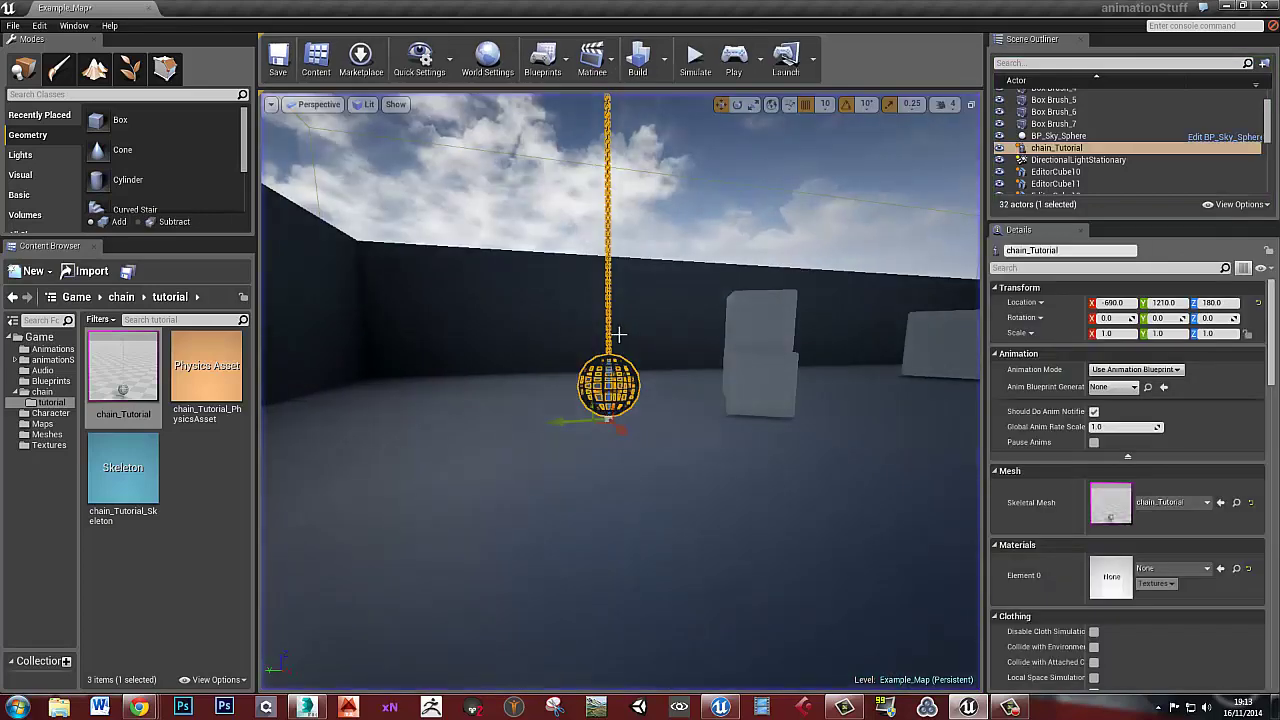
key("f")
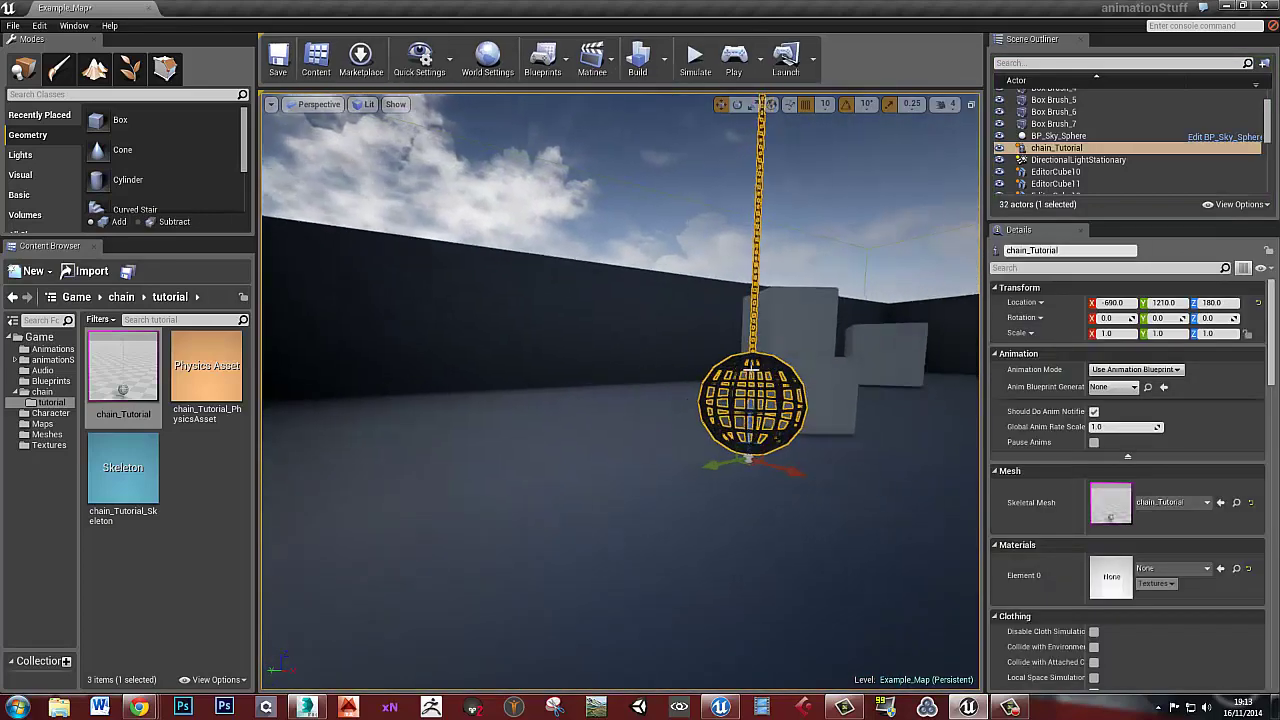
key("ctrl+s")
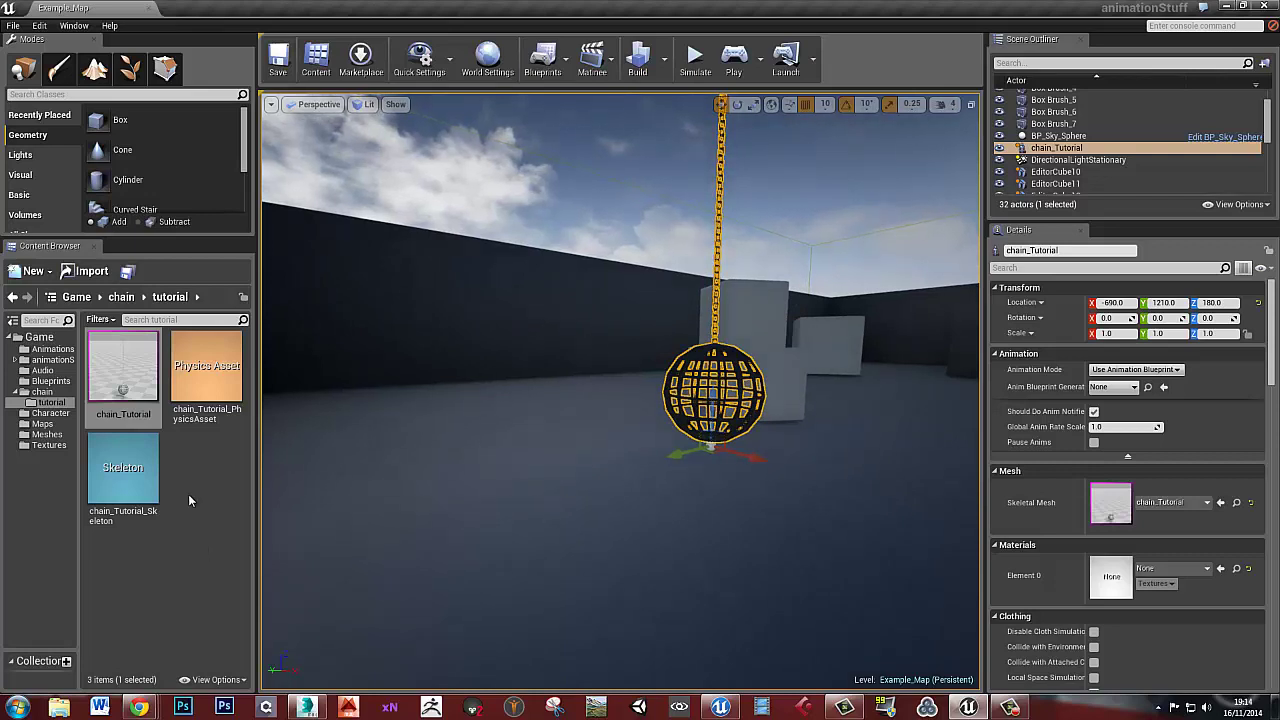
left_click(188, 494)
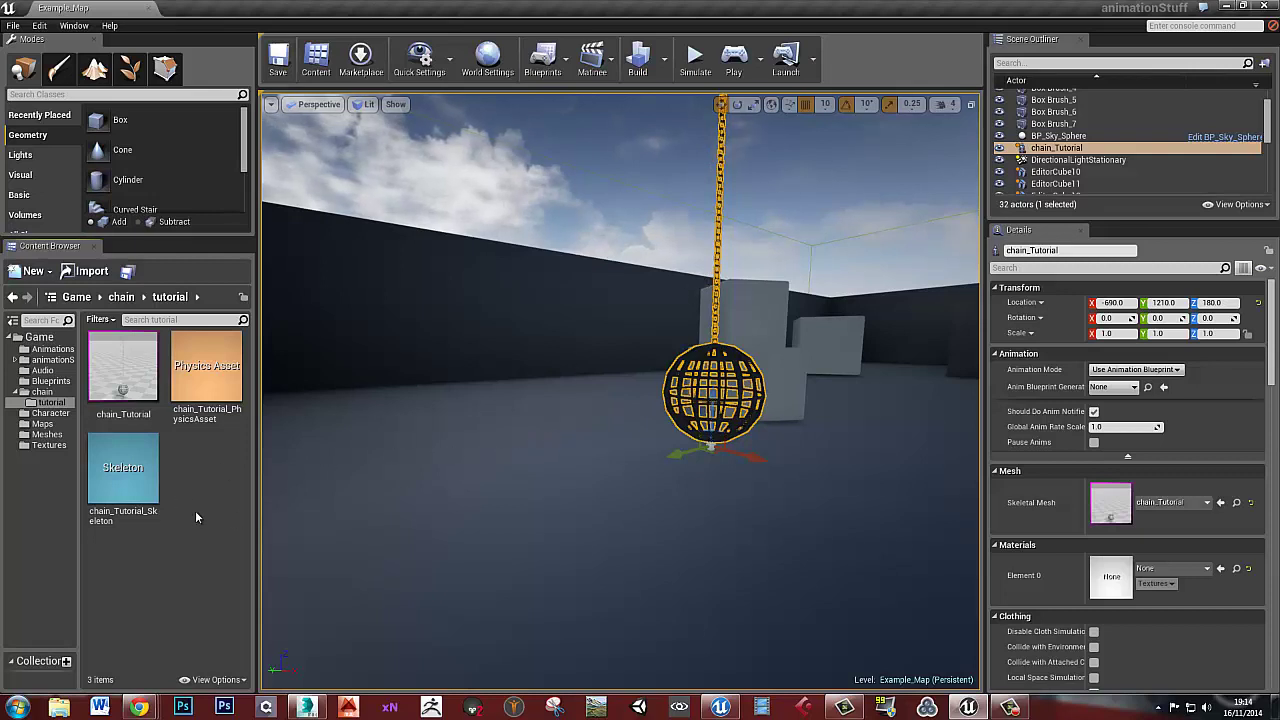
Open the chain_Tutorial_Skeleton asset and look over its bone hierarchy from CATRigHub002 down to CATRig10Bone001
left_click(119, 484)
double_click(119, 484)
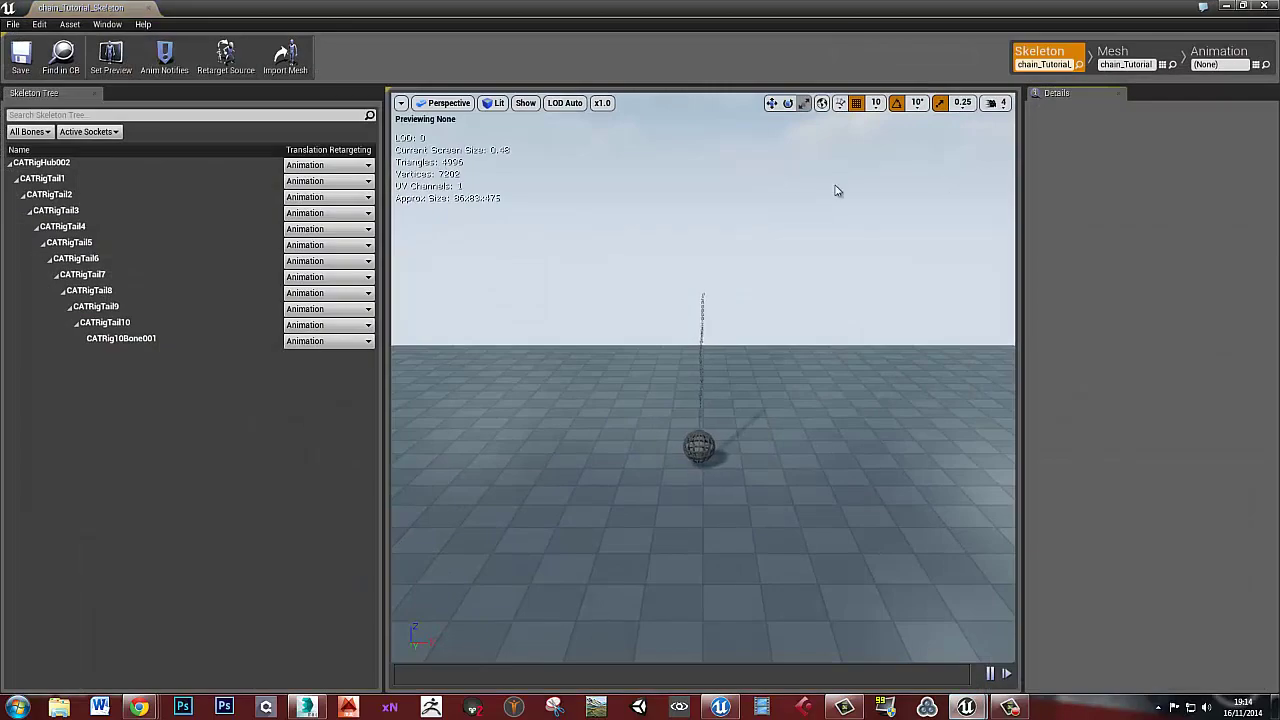
left_click(1112, 55)
left_click(1083, 55)
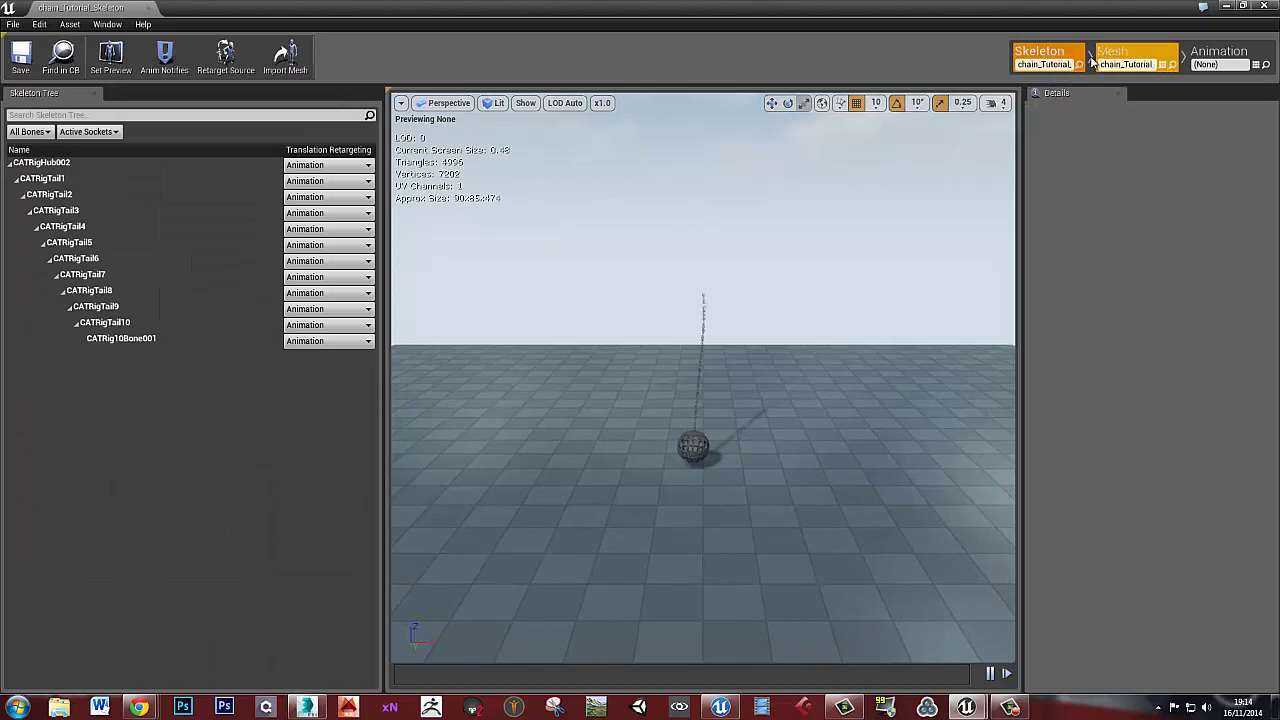
left_click(45, 164)
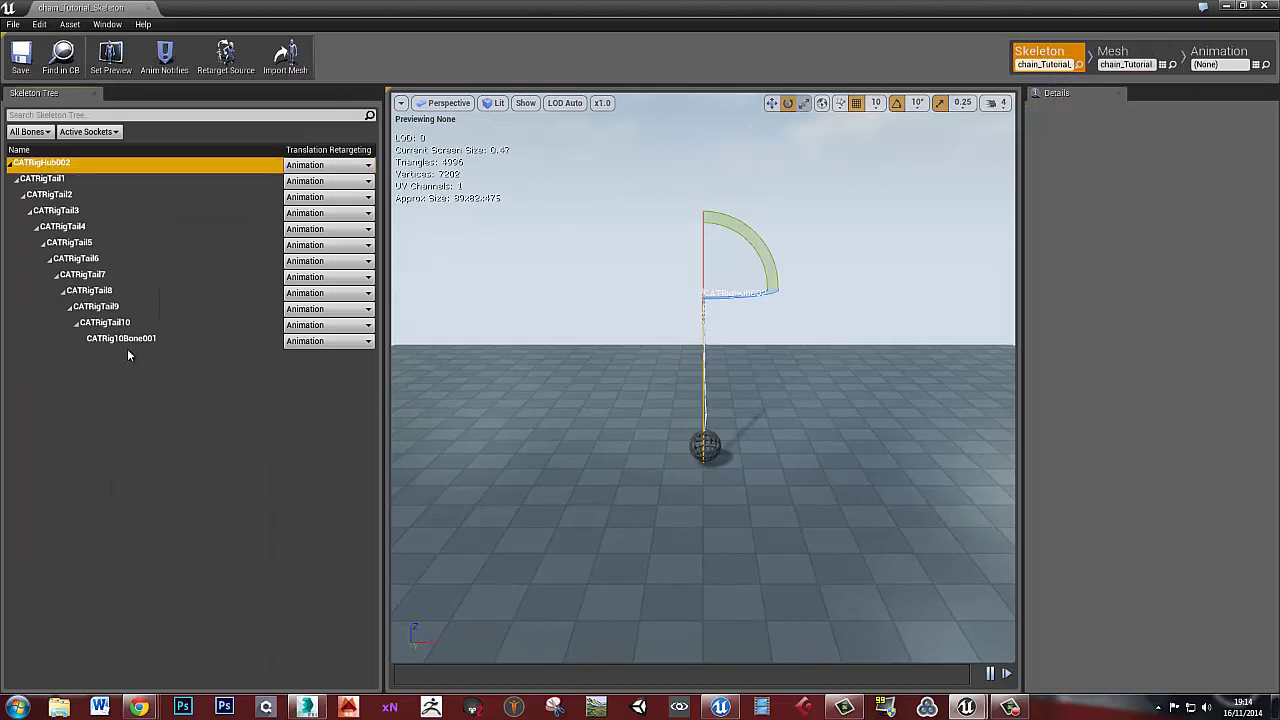
left_click(121, 340, "shift")
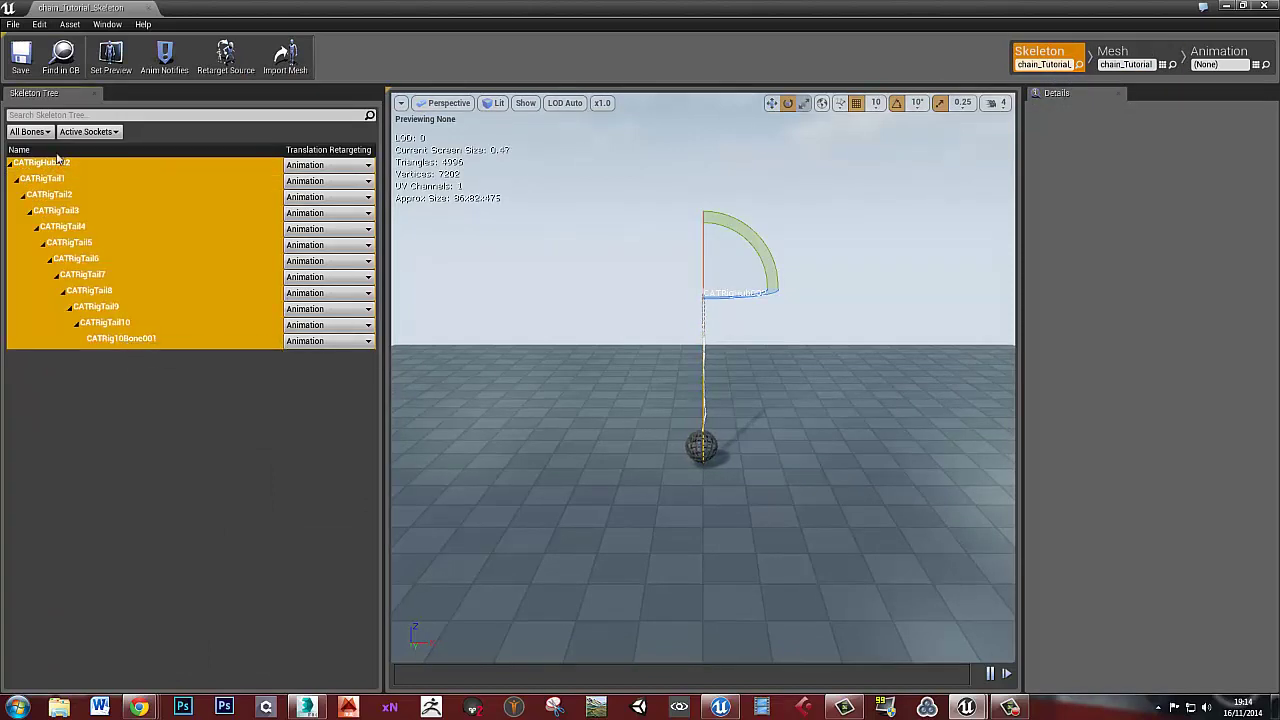
left_click(143, 384)
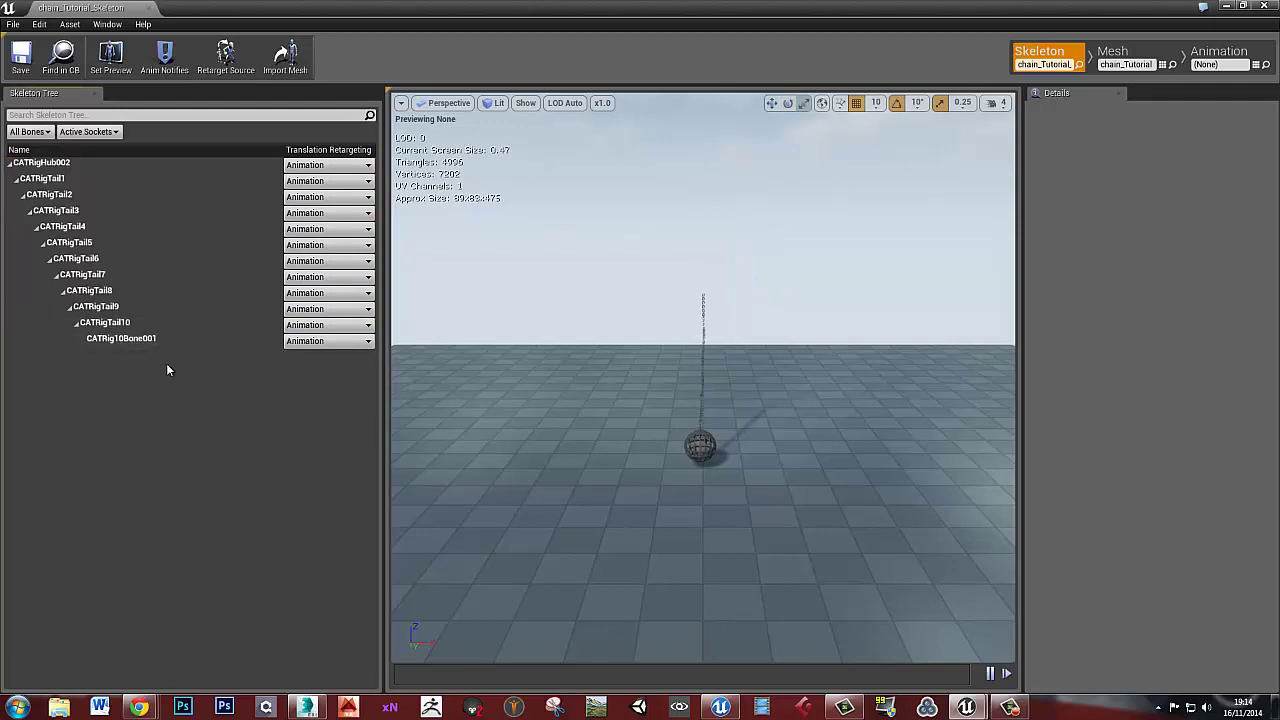
Add a socket named LanternLight to the CATRig10Bone001 bone at the end of the chain
left_click(128, 343)
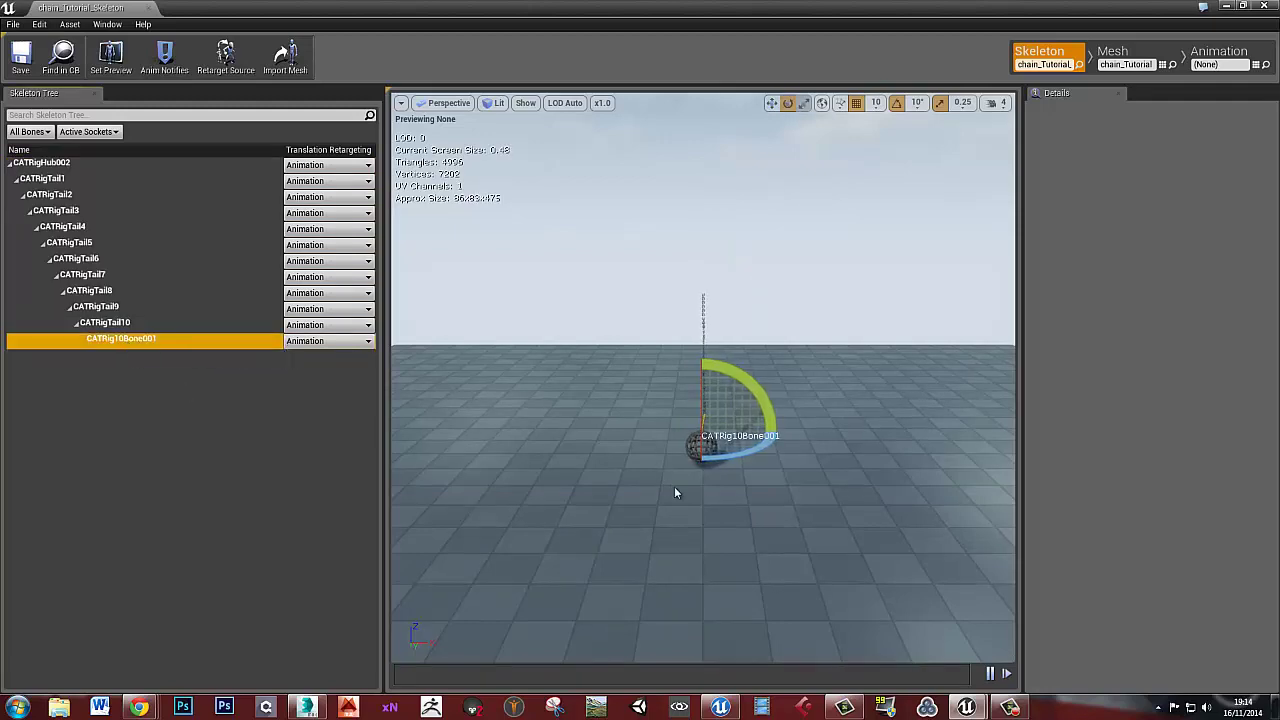
right_click_drag(675, 487, 838, 492)
right_click(146, 341)
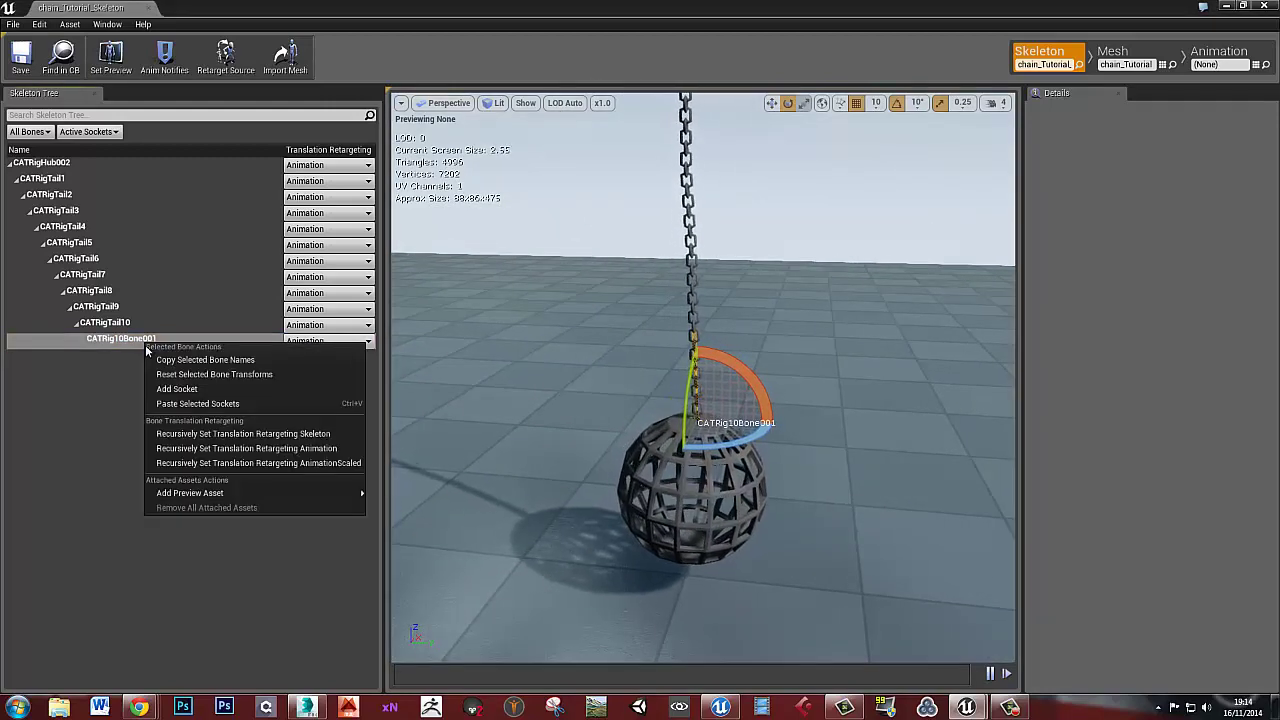
left_click(176, 388)
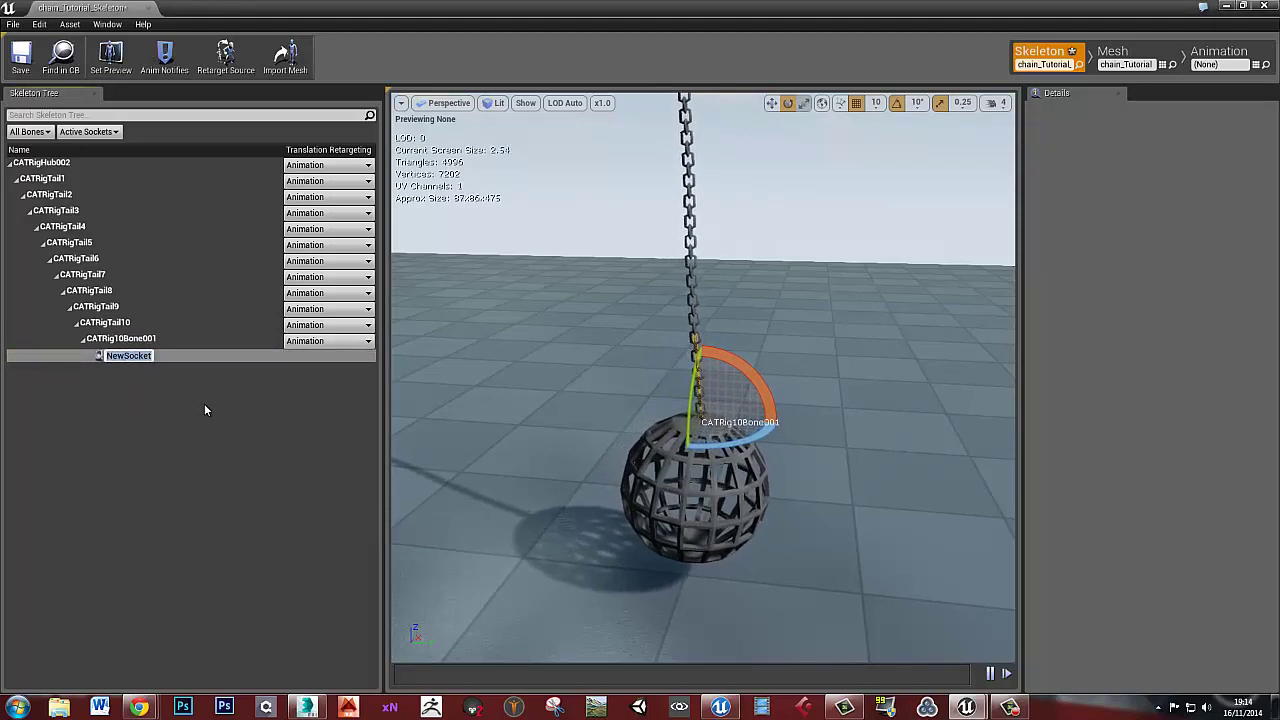
key("BackSpace")
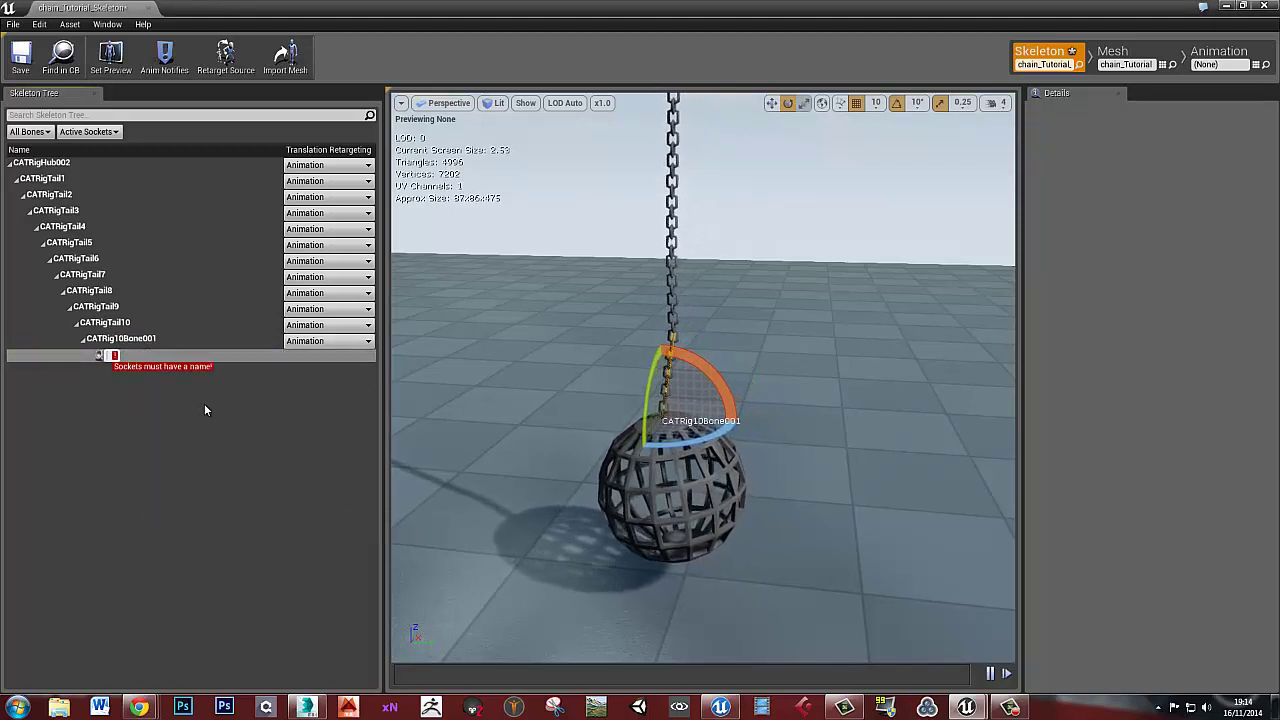
type("Lantern")
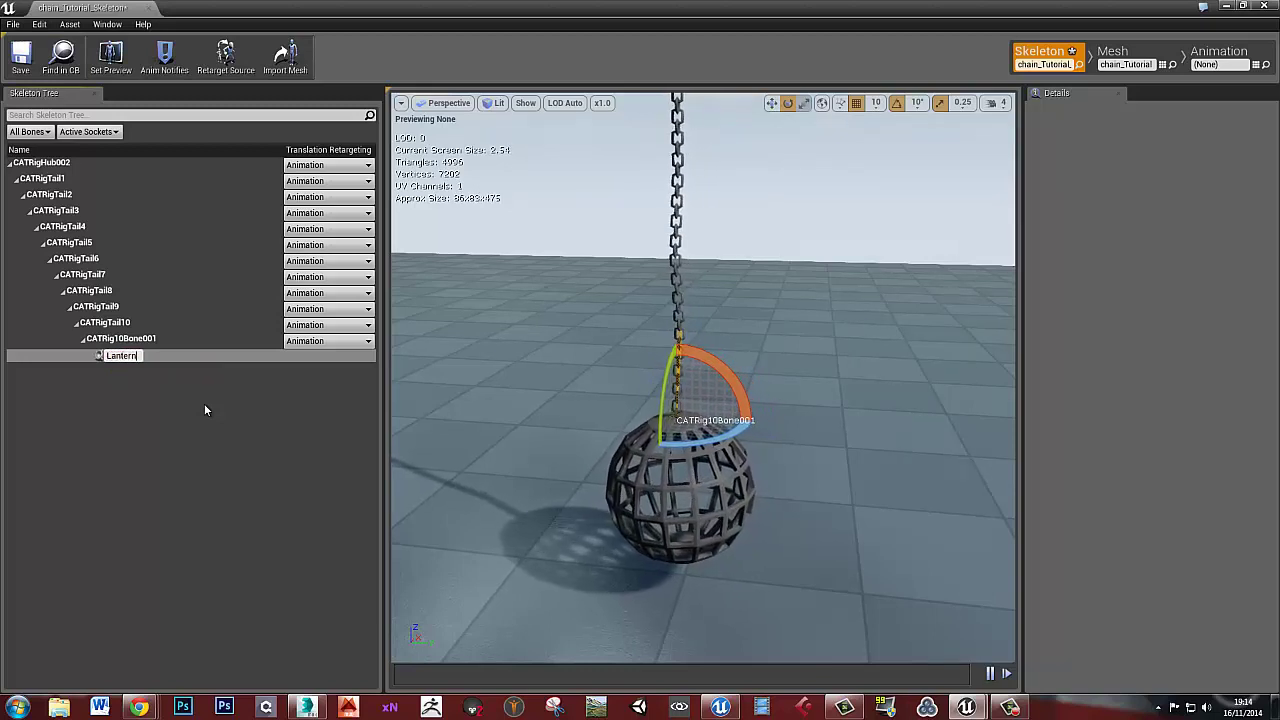
type("Light")
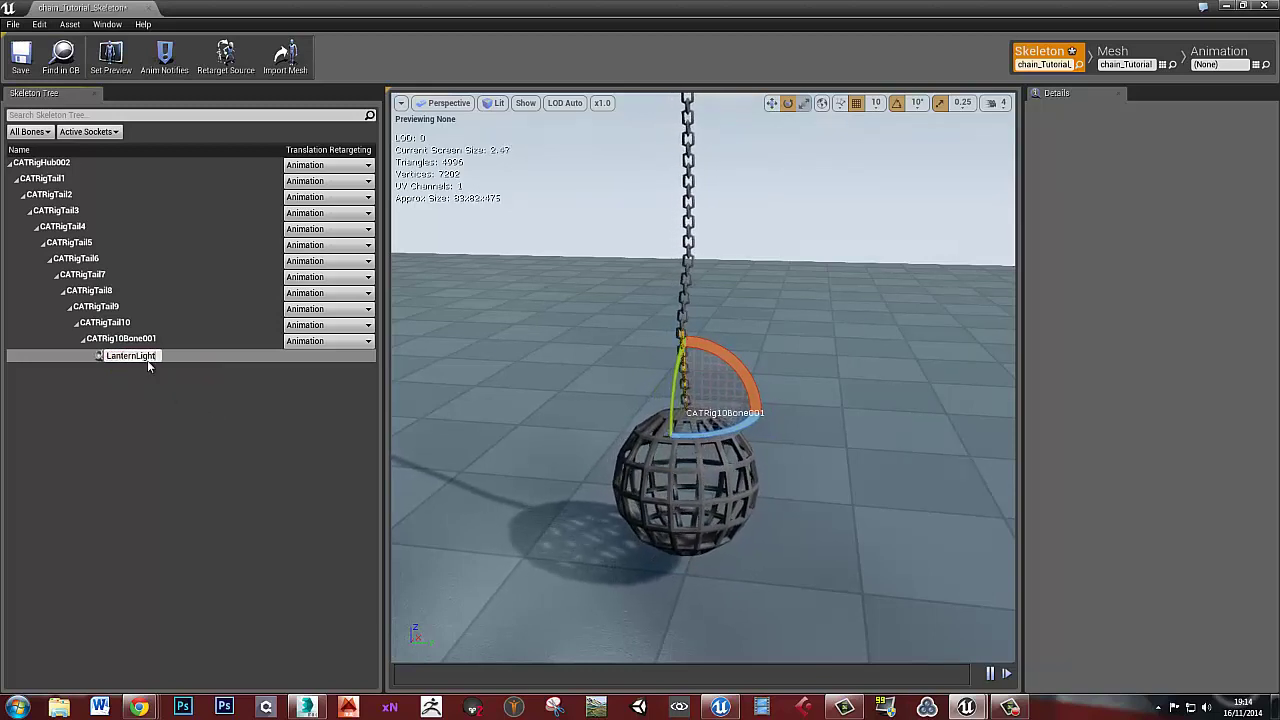
key("Return")
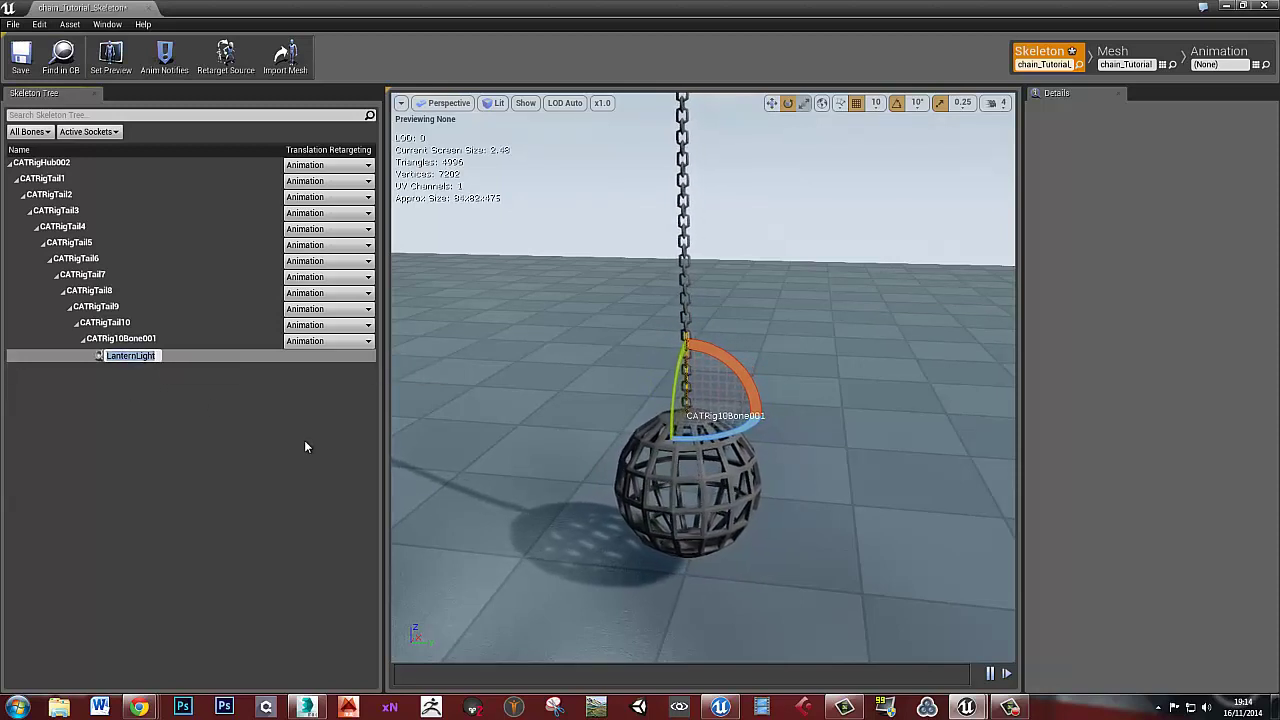
left_click(205, 428)
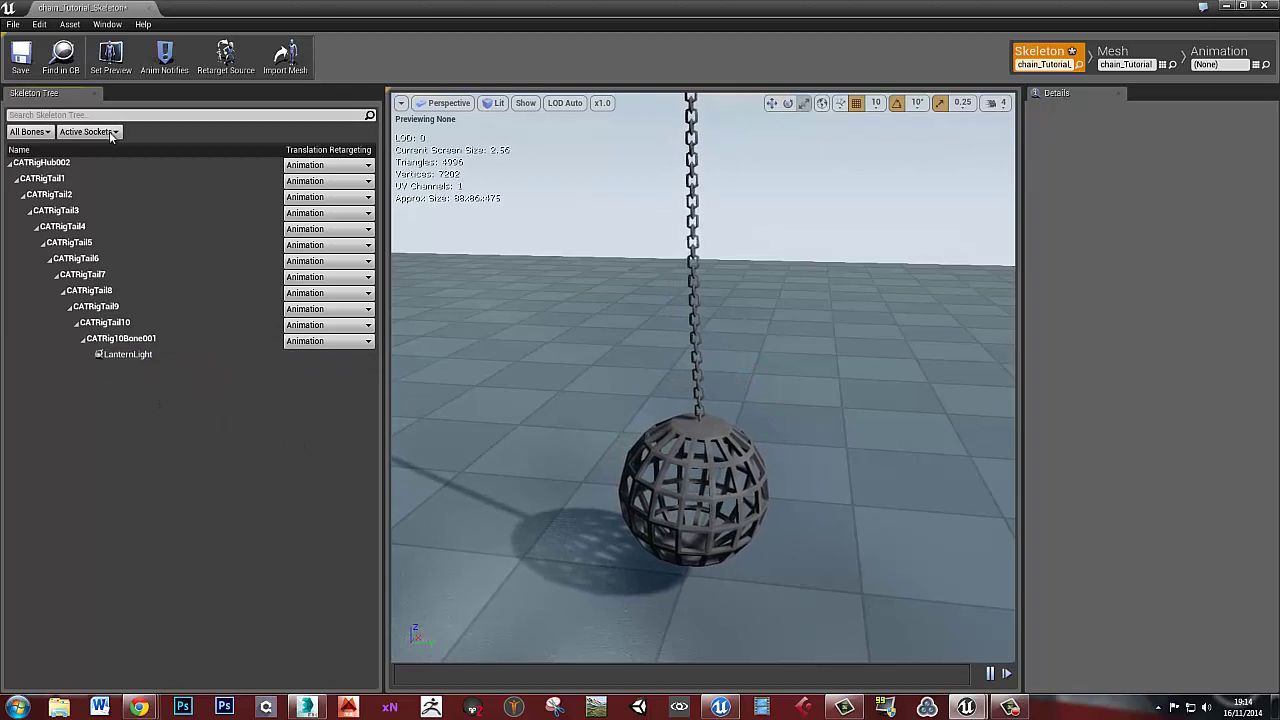
Save the chain skeleton and close its editor to return to the level
left_click(20, 55)
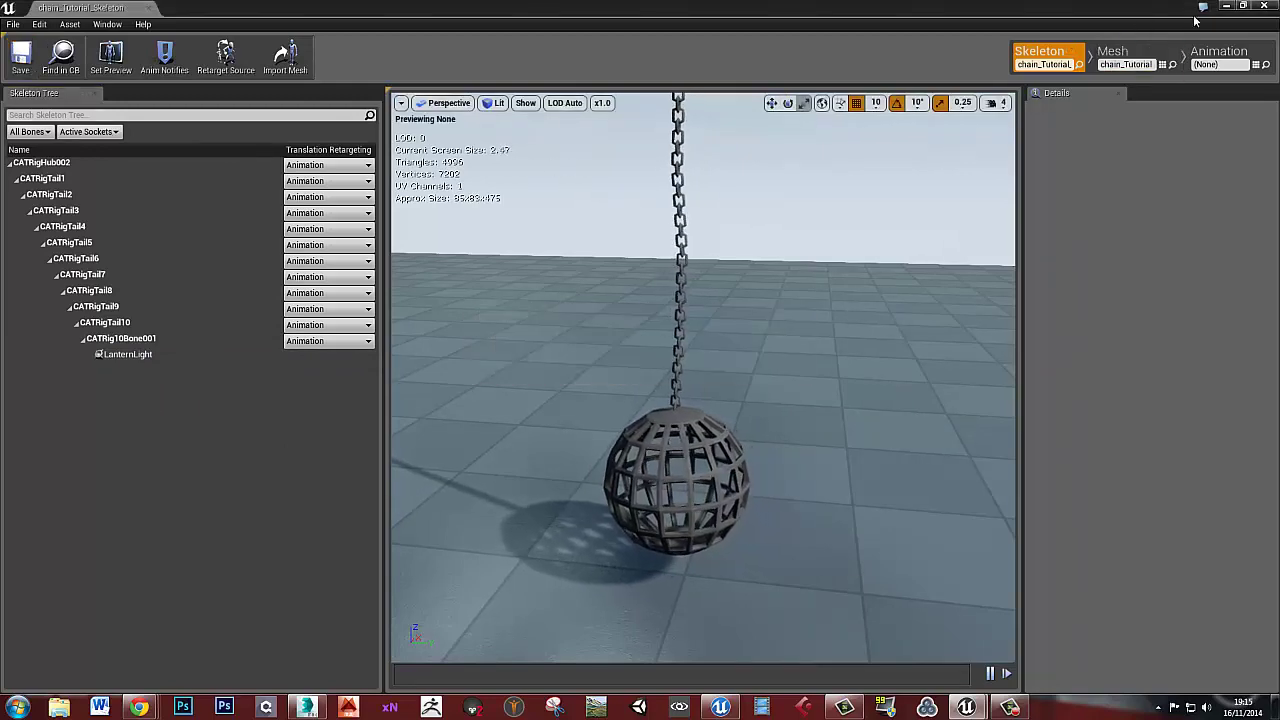
left_click(1261, 7)
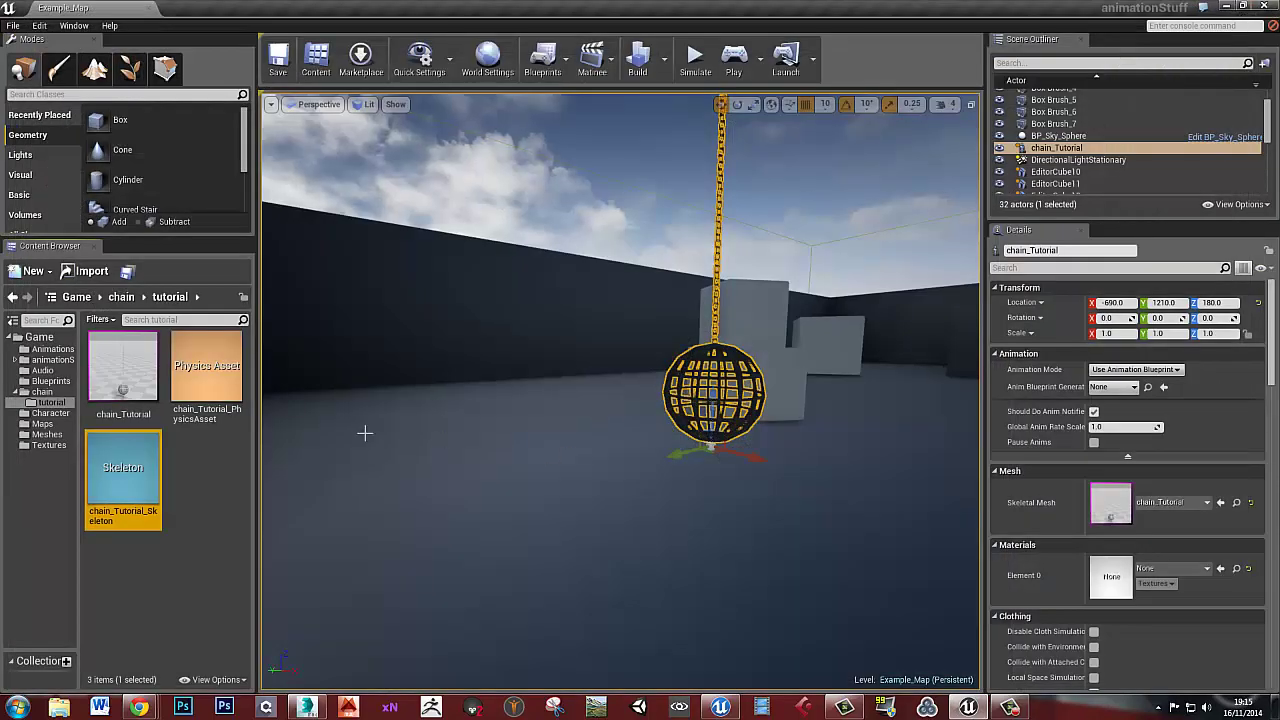
left_click(204, 510)
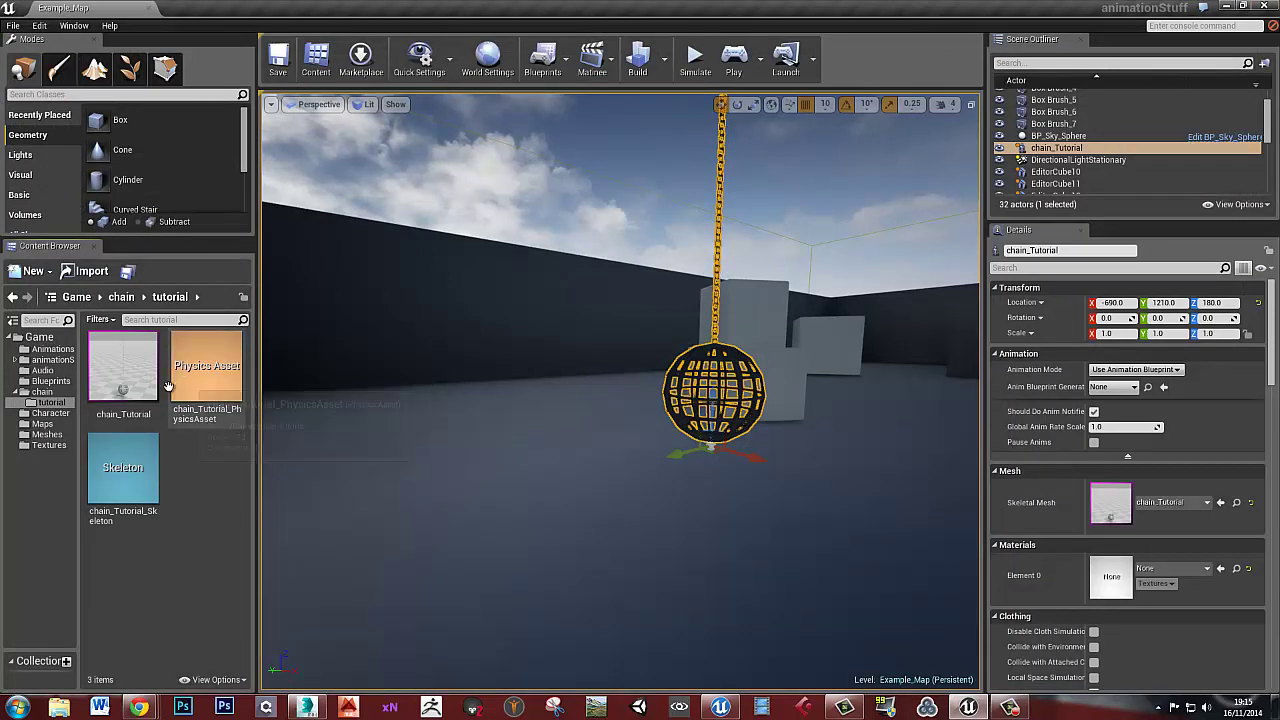
Create a Blueprint named chain_Tutorial_BP from the chain_Tutorial skeletal mesh, stored in the chain/tutorial folder
left_click(124, 389)
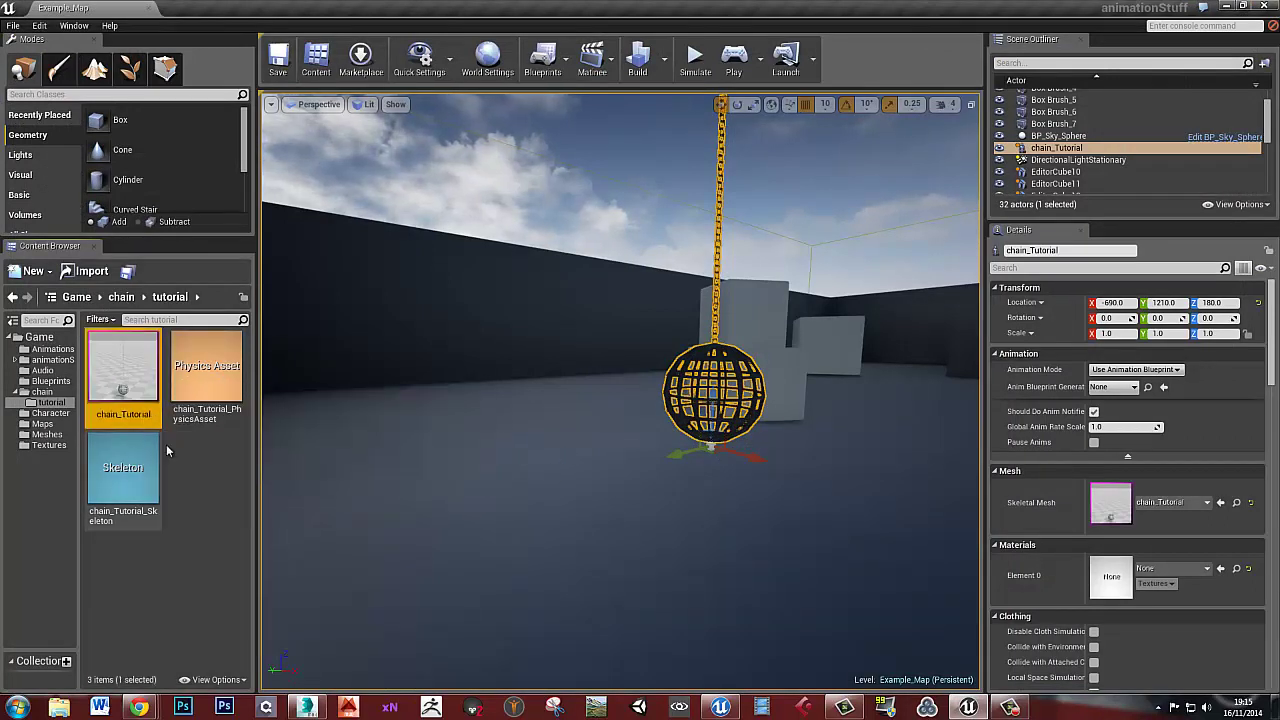
right_click(121, 380)
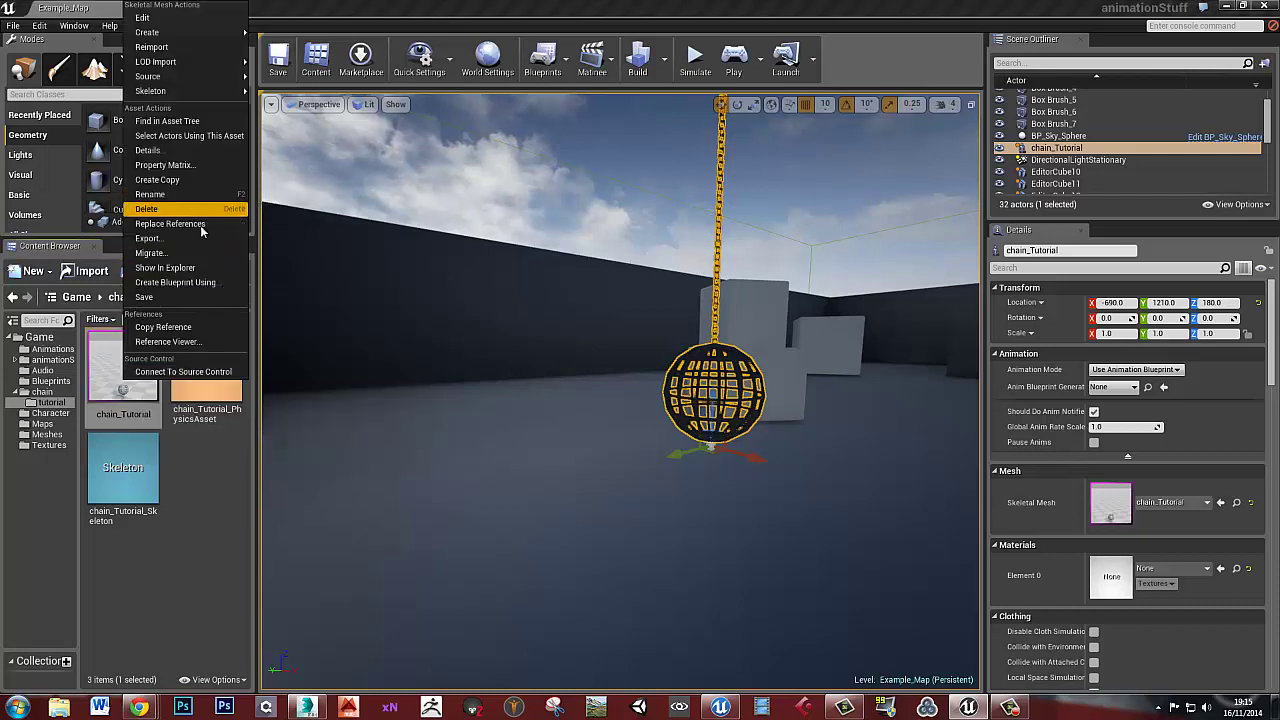
left_click(197, 286)
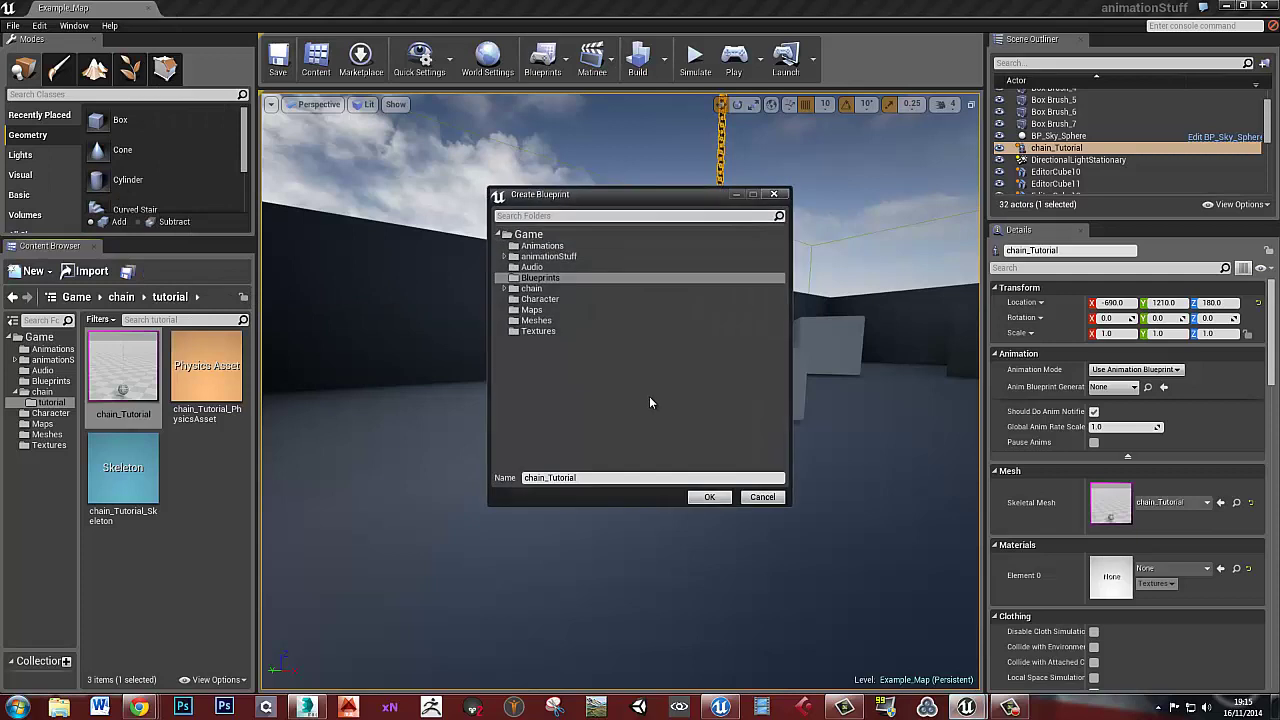
left_click(505, 289)
left_click(530, 299)
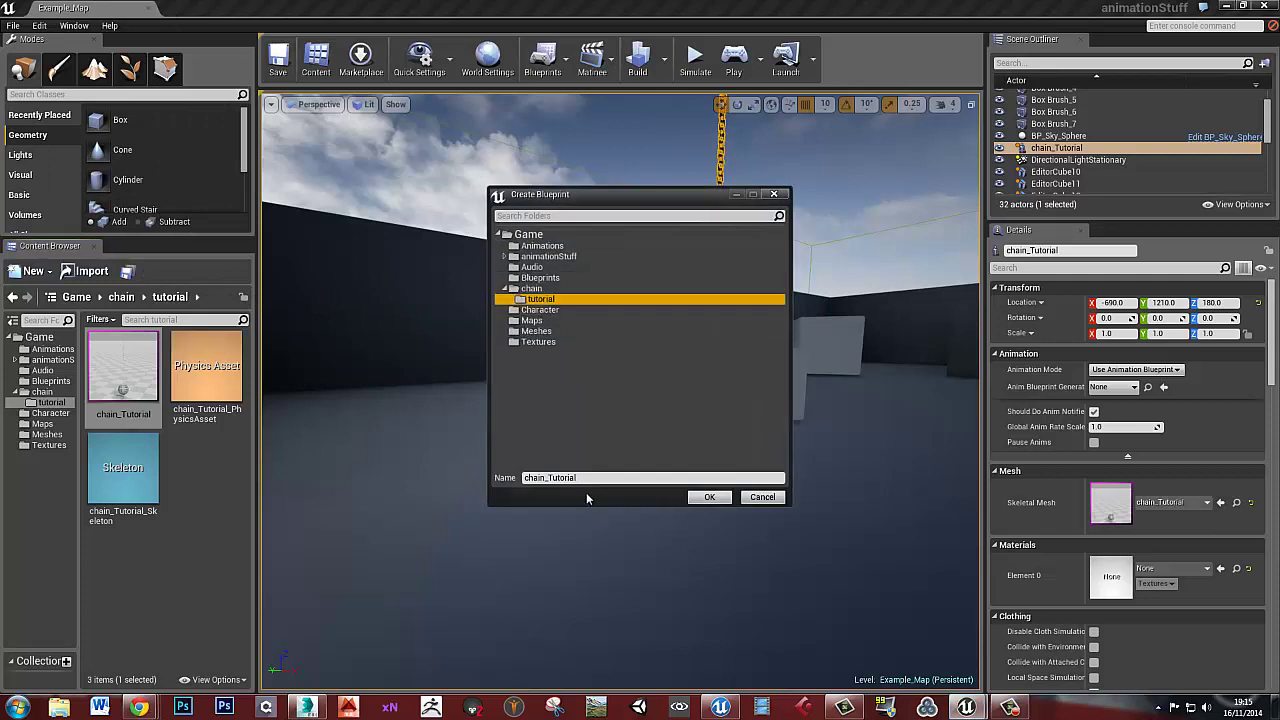
left_click(555, 477)
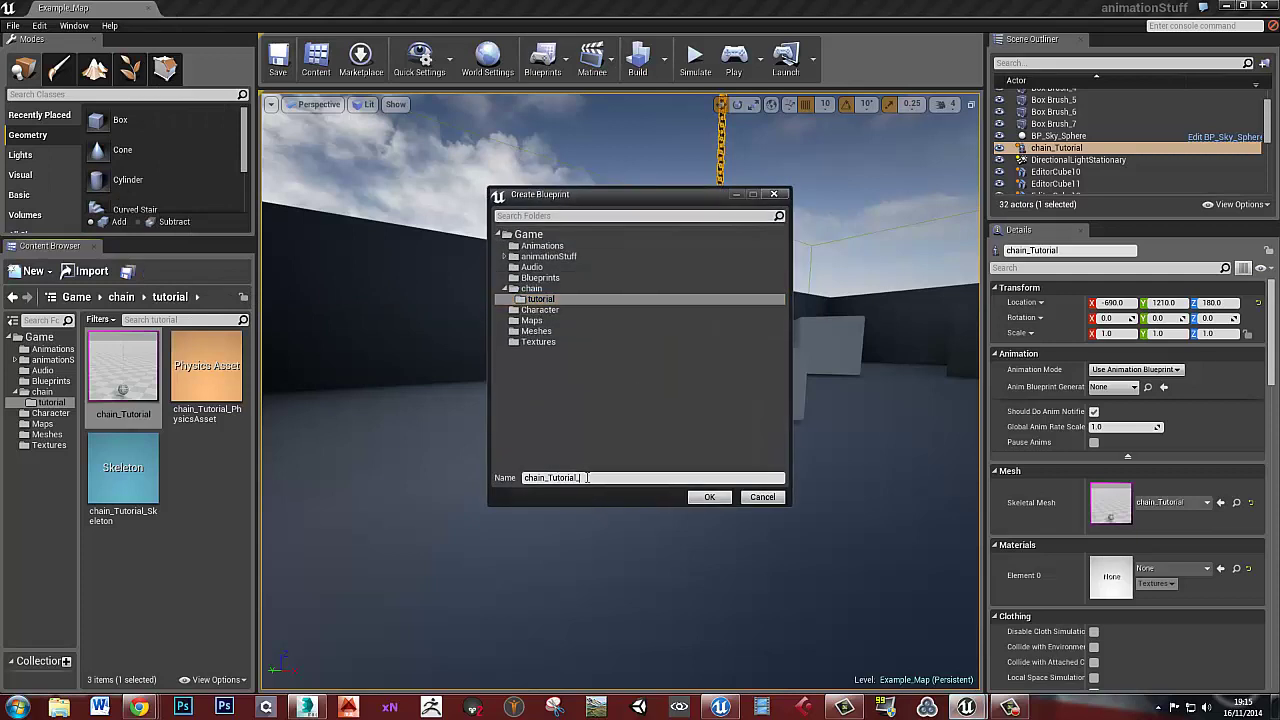
left_click(709, 497)
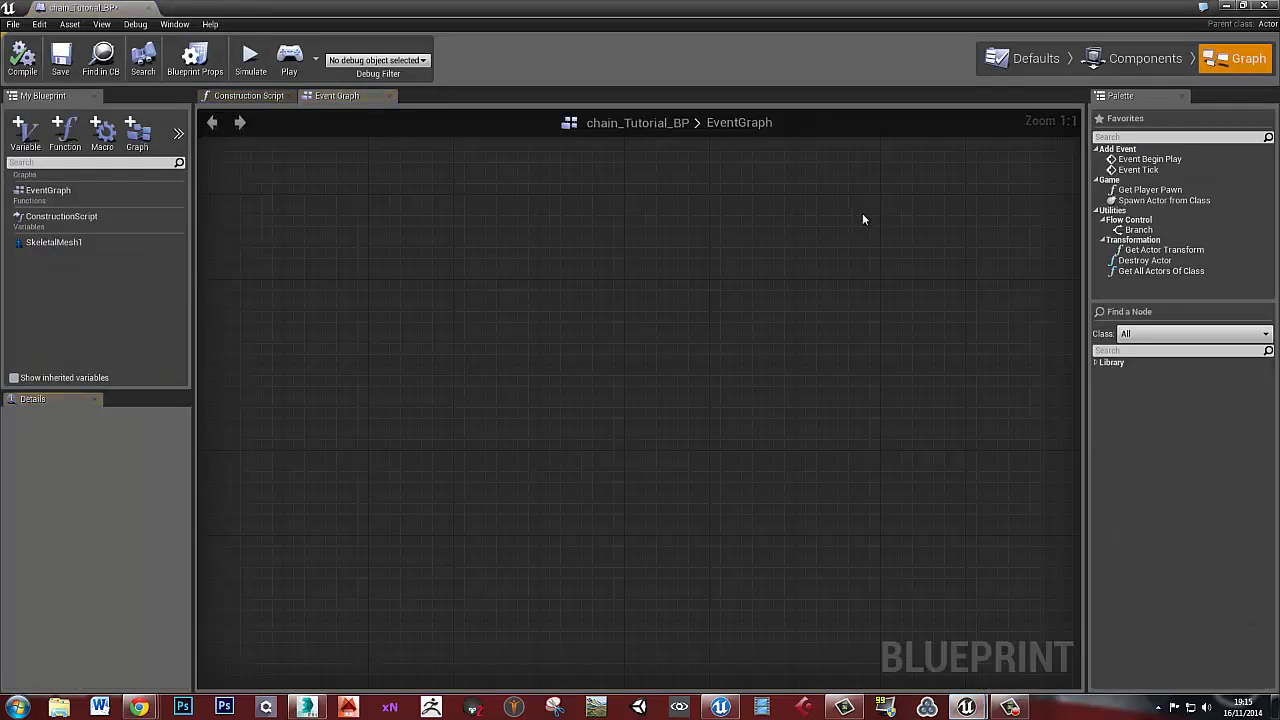
Add a Point Light component to the chain Blueprint and set its intensity to about 27143
left_click(1135, 59)
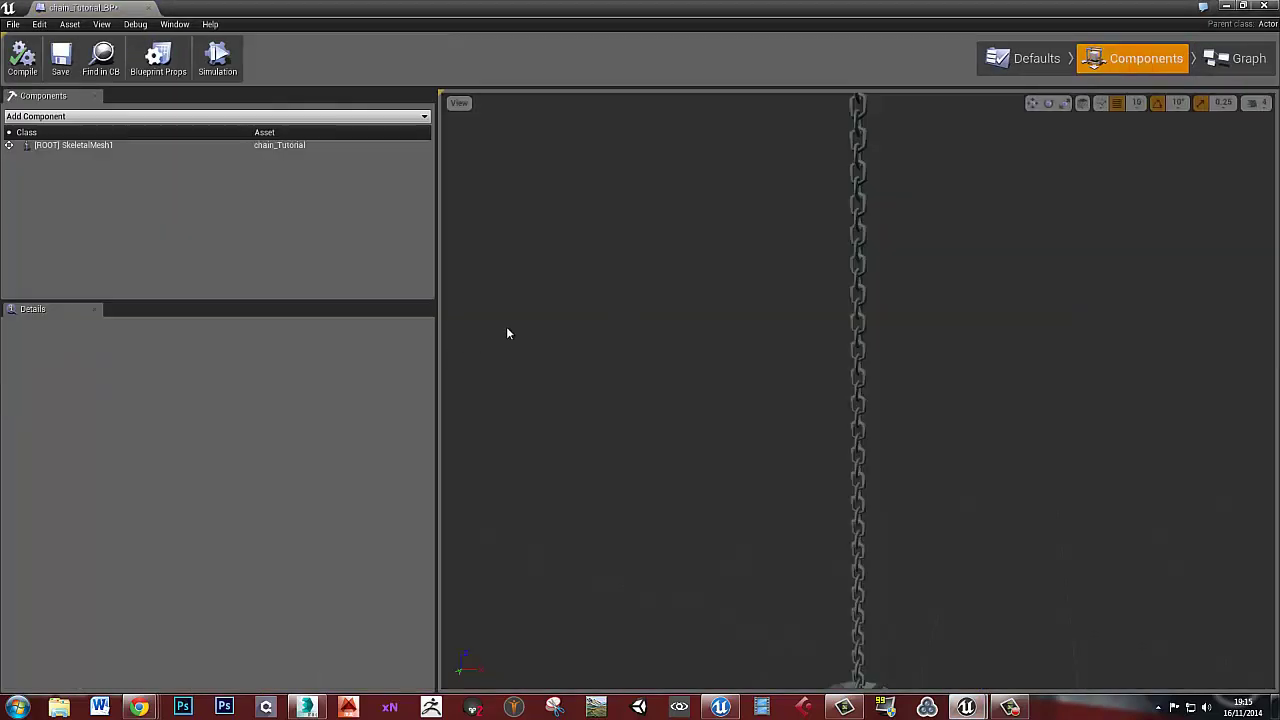
right_click_drag(778, 427, 796, 468)
scroll(802, 462, "down", 6)
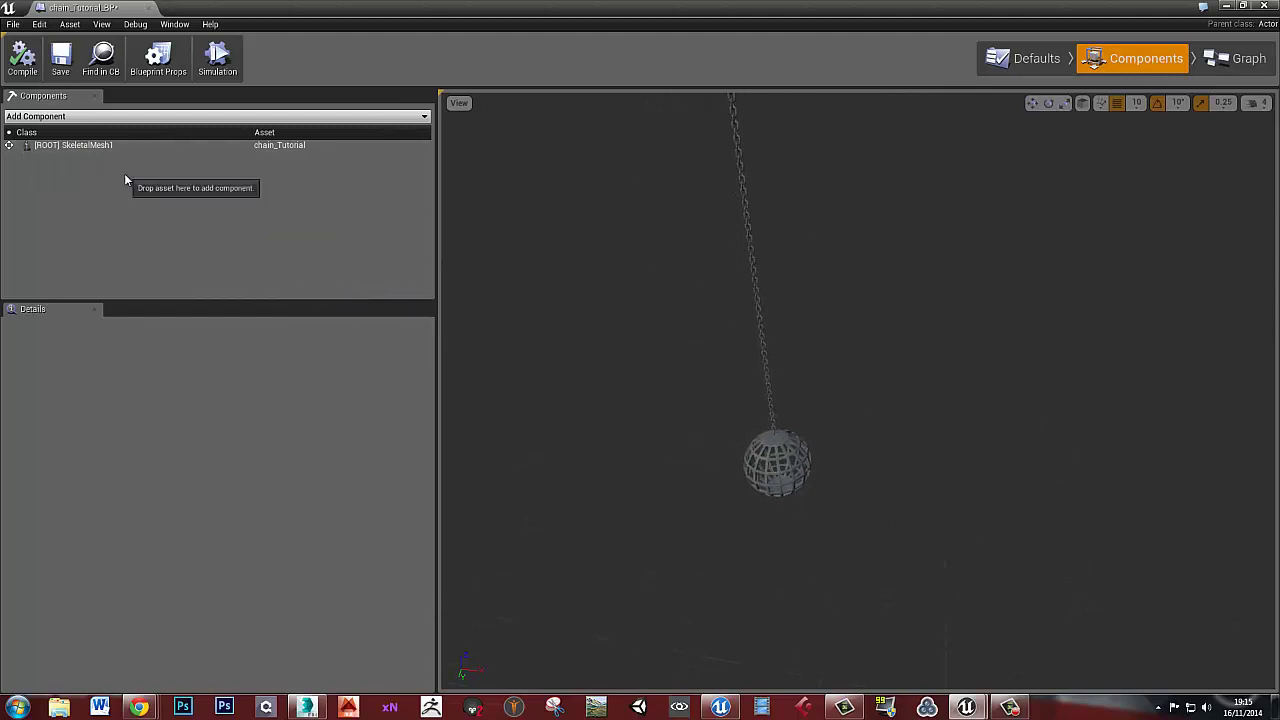
left_click(149, 117)
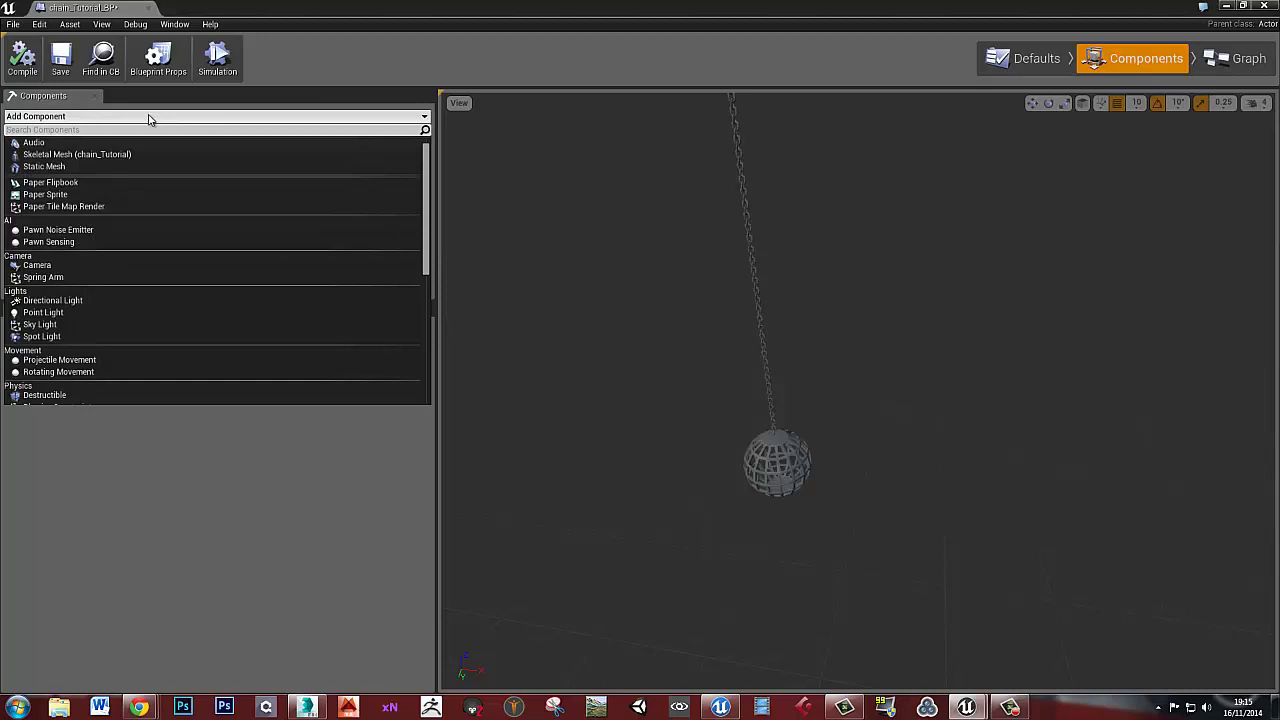
left_click(81, 312)
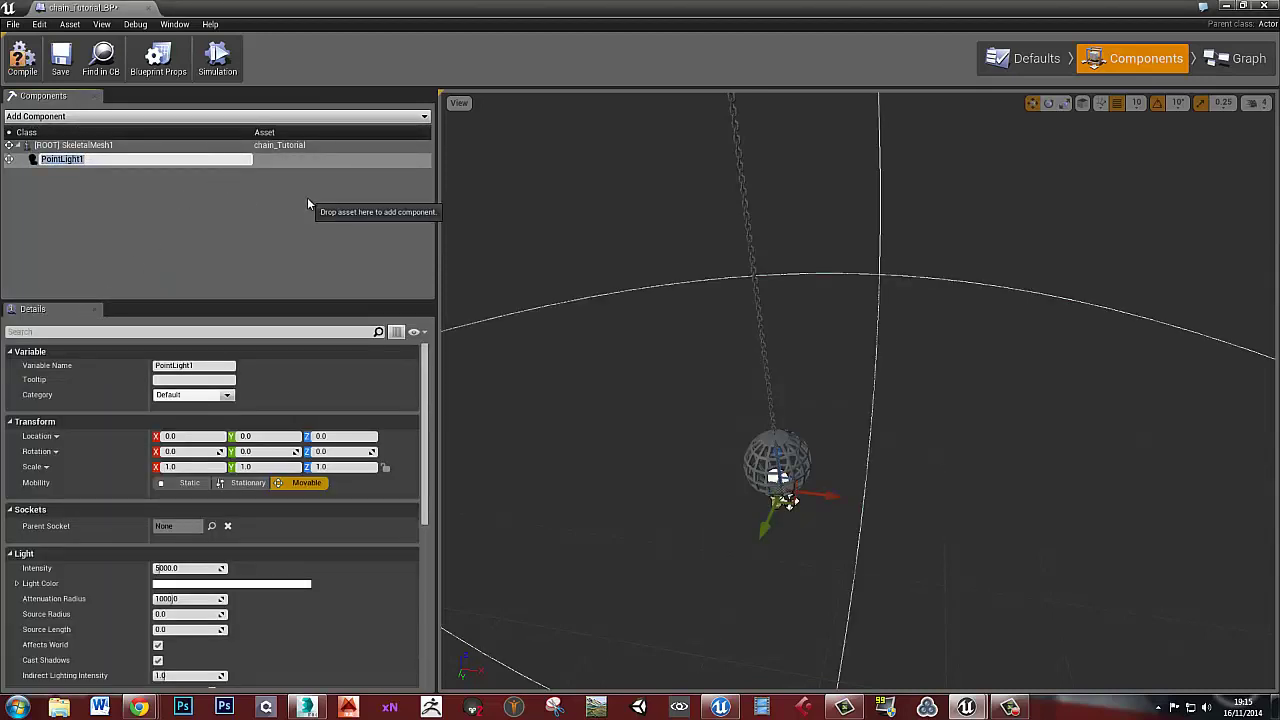
key("Return")
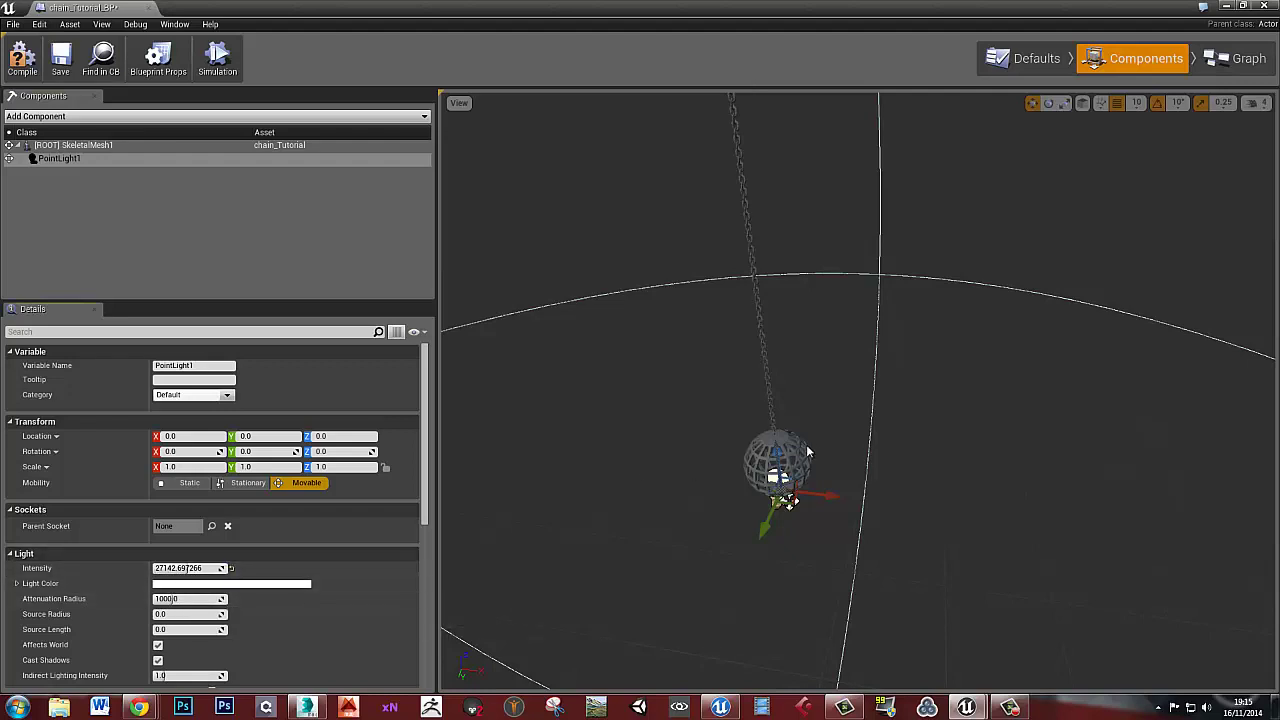
Move the point light up to Z 30 inside the cage ball and compile the Blueprint
right_click_drag(694, 485, 600, 515)
left_click_drag(600, 520, 656, 517)
left_click_drag(796, 450, 790, 397)
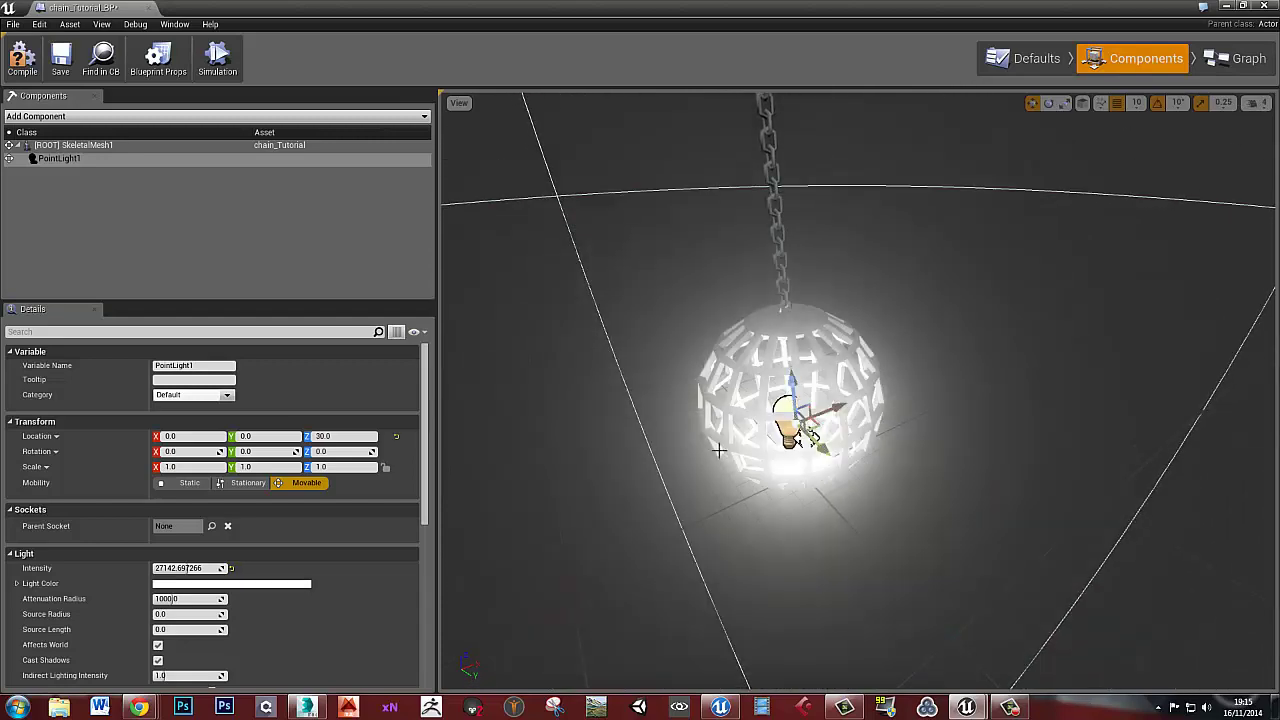
right_click_drag(721, 448, 667, 423)
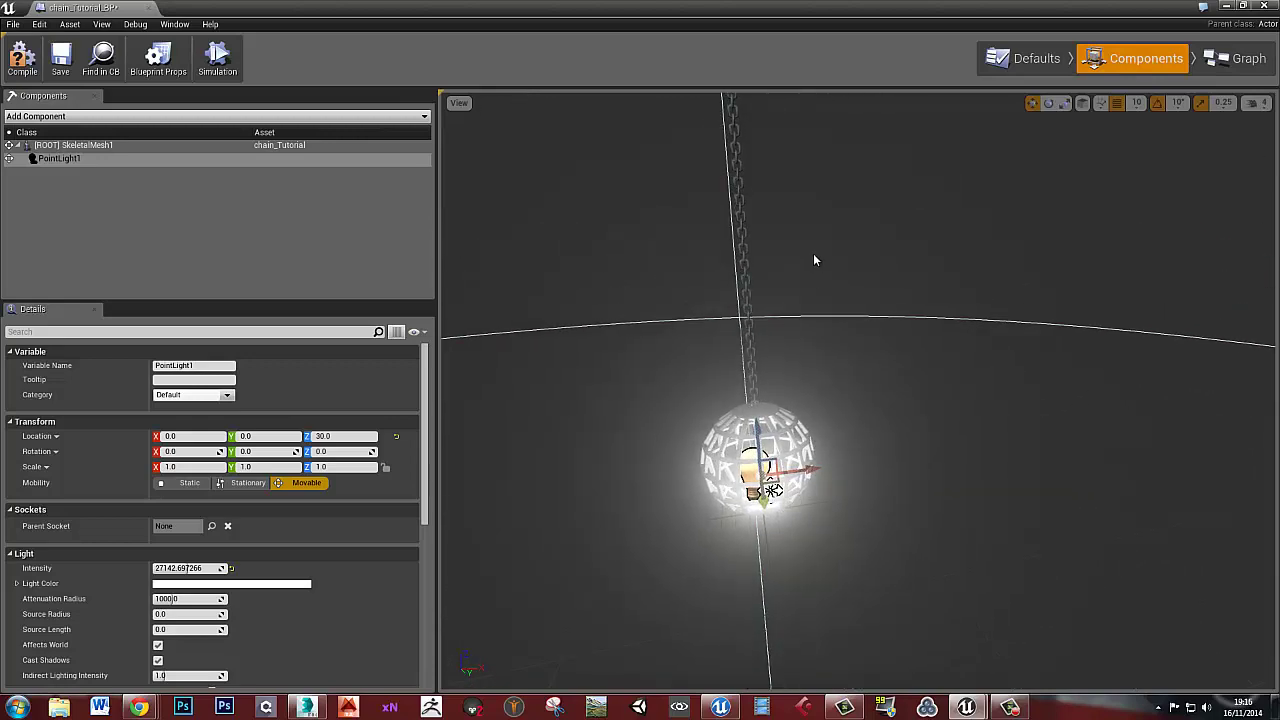
left_click(17, 73)
scroll(810, 413, "down", 6)
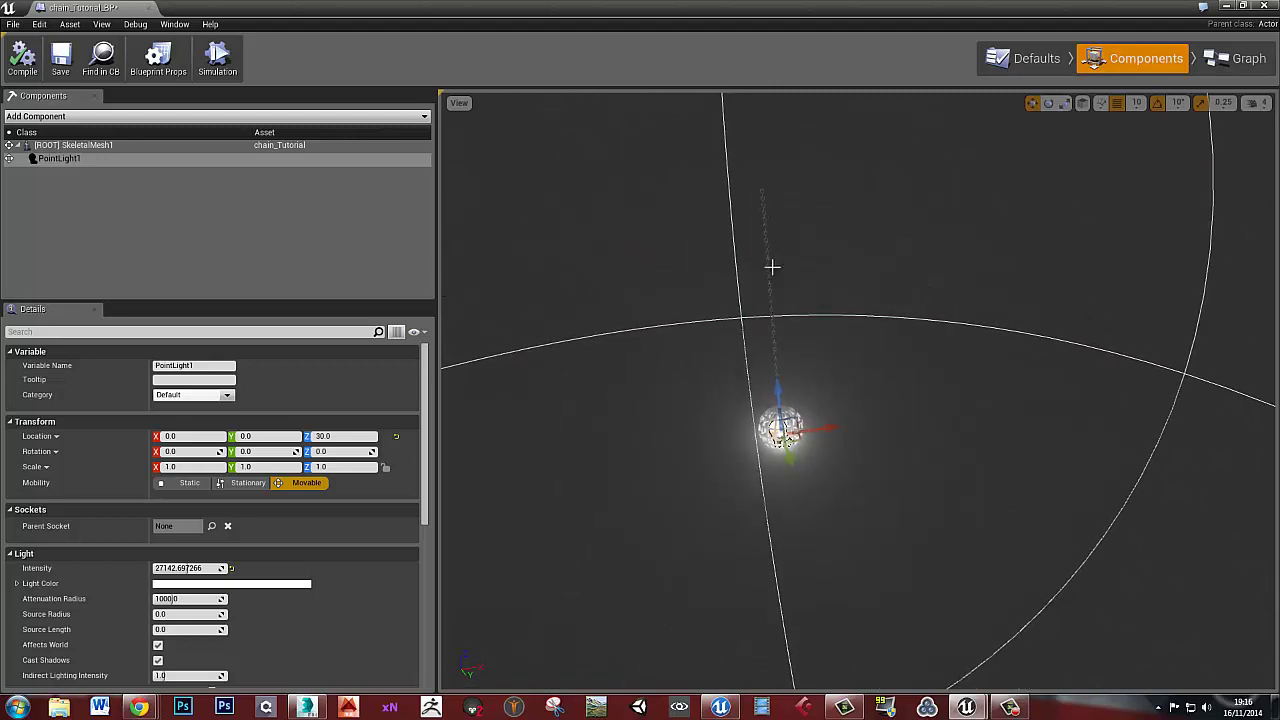
left_click(763, 203)
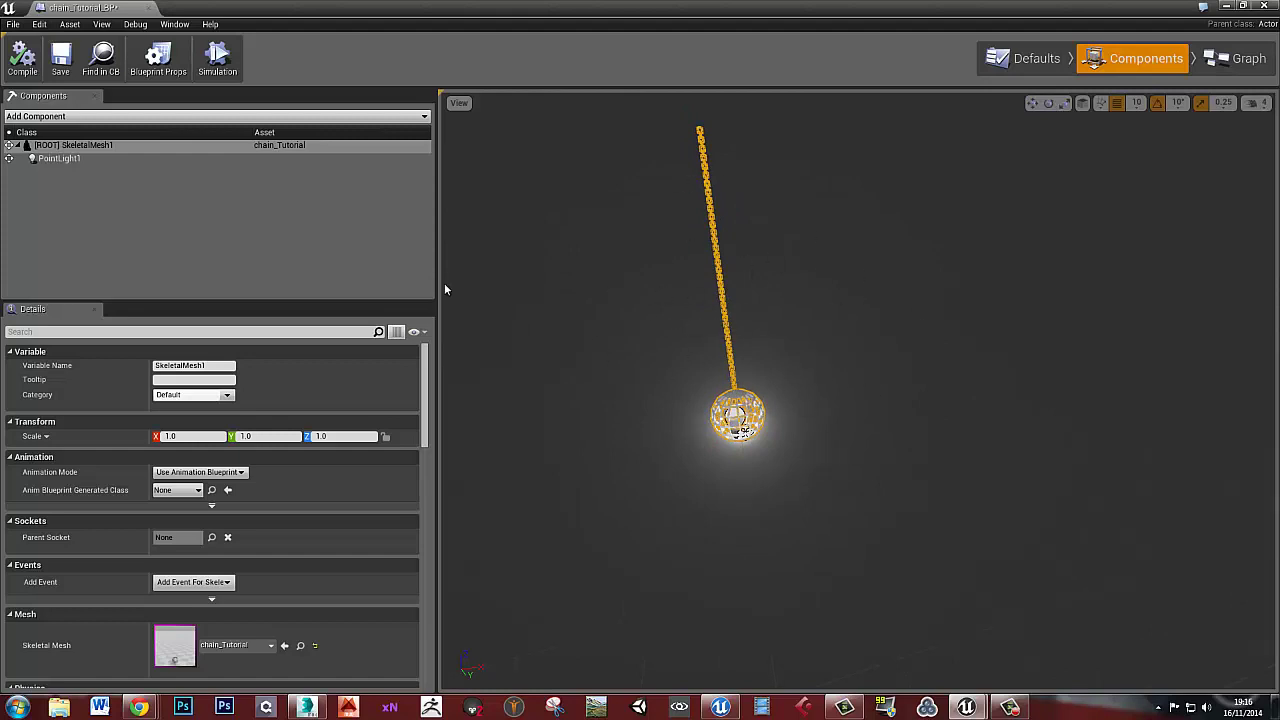
left_click(198, 198)
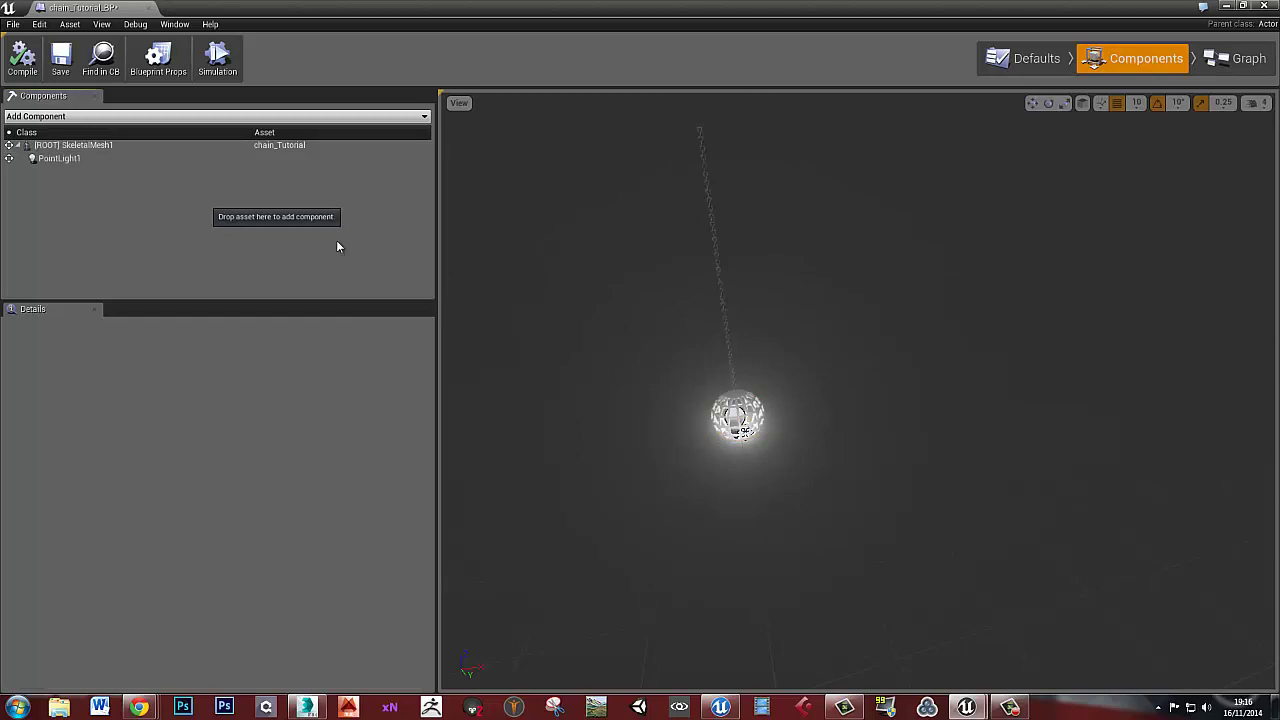
Open the Blueprint's event graph and add an Event Begin Play node
left_click(77, 160)
left_click(1240, 58)
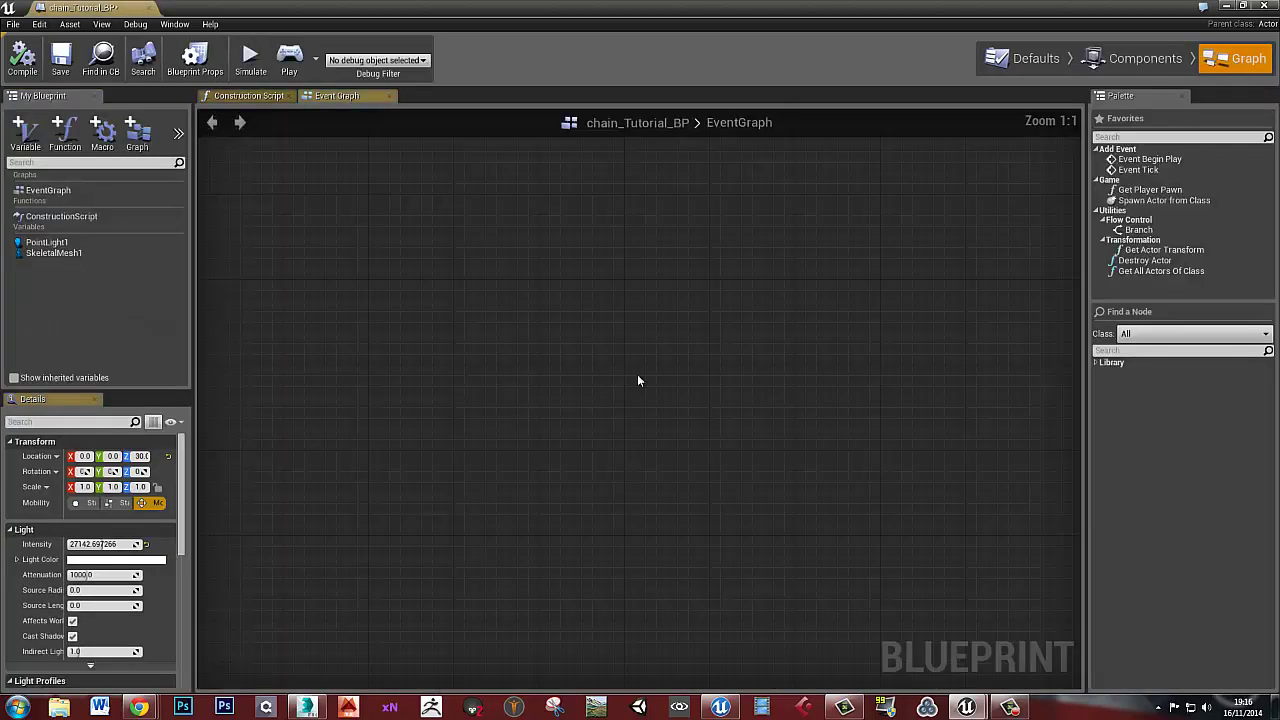
right_click_drag(582, 306, 588, 343)
scroll(569, 400, "down", 1)
right_click(573, 369)
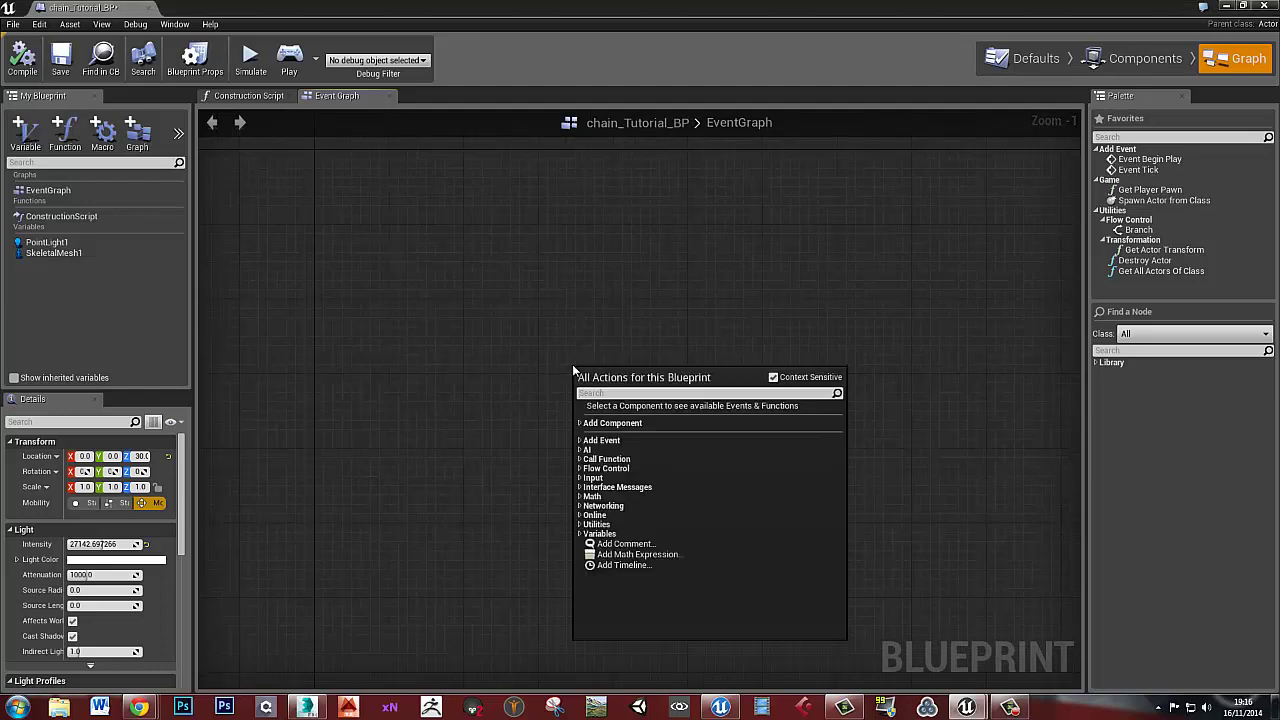
type("begin")
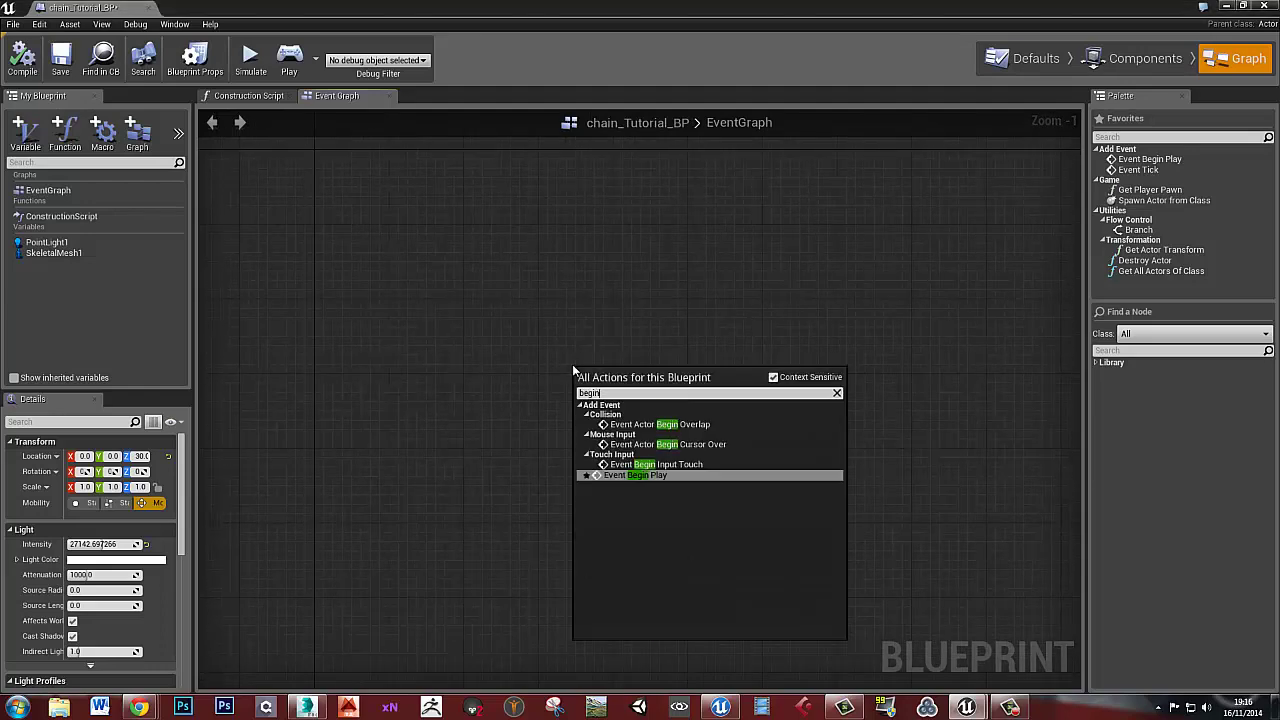
left_click(640, 476)
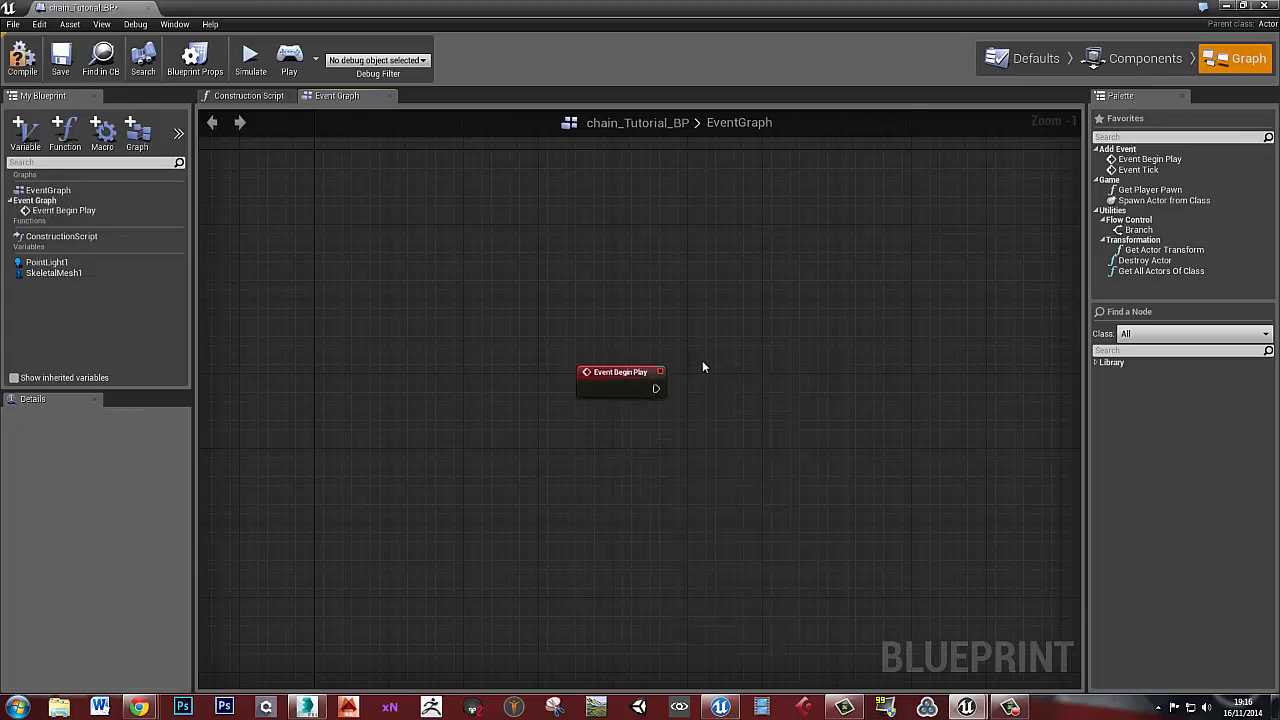
Add a getter for PointLight1 below Event Begin Play and create an Attach To node with the light as its target
right_click_drag(734, 386, 586, 371)
scroll(587, 377, "up", 1)
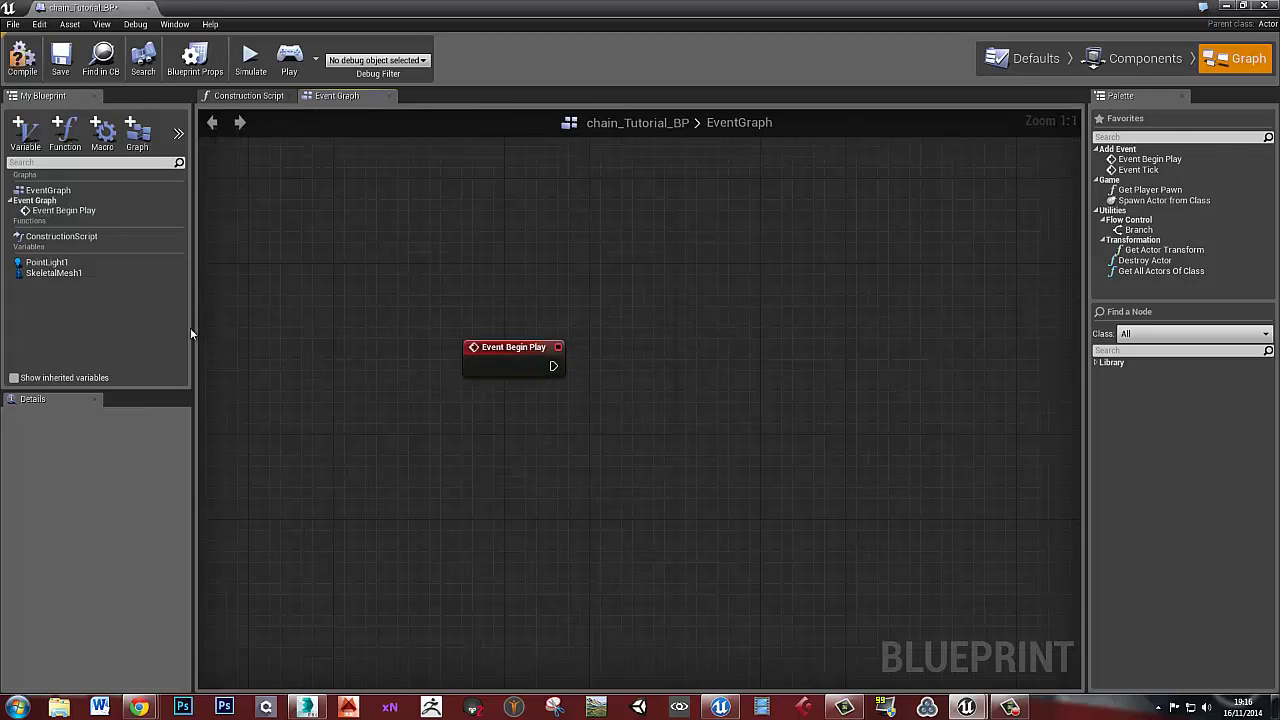
left_click_drag(47, 262, 422, 438)
left_click_drag(502, 441, 658, 437)
left_click(534, 480)
type("atta")
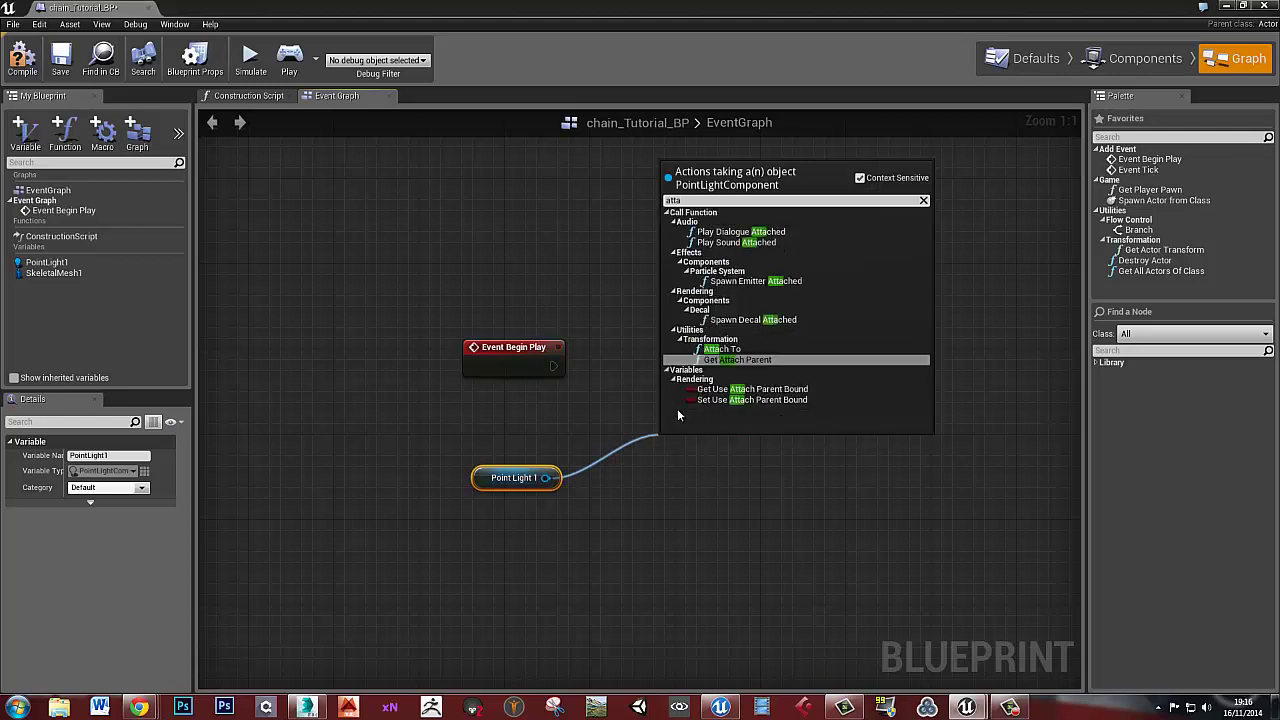
left_click(723, 354)
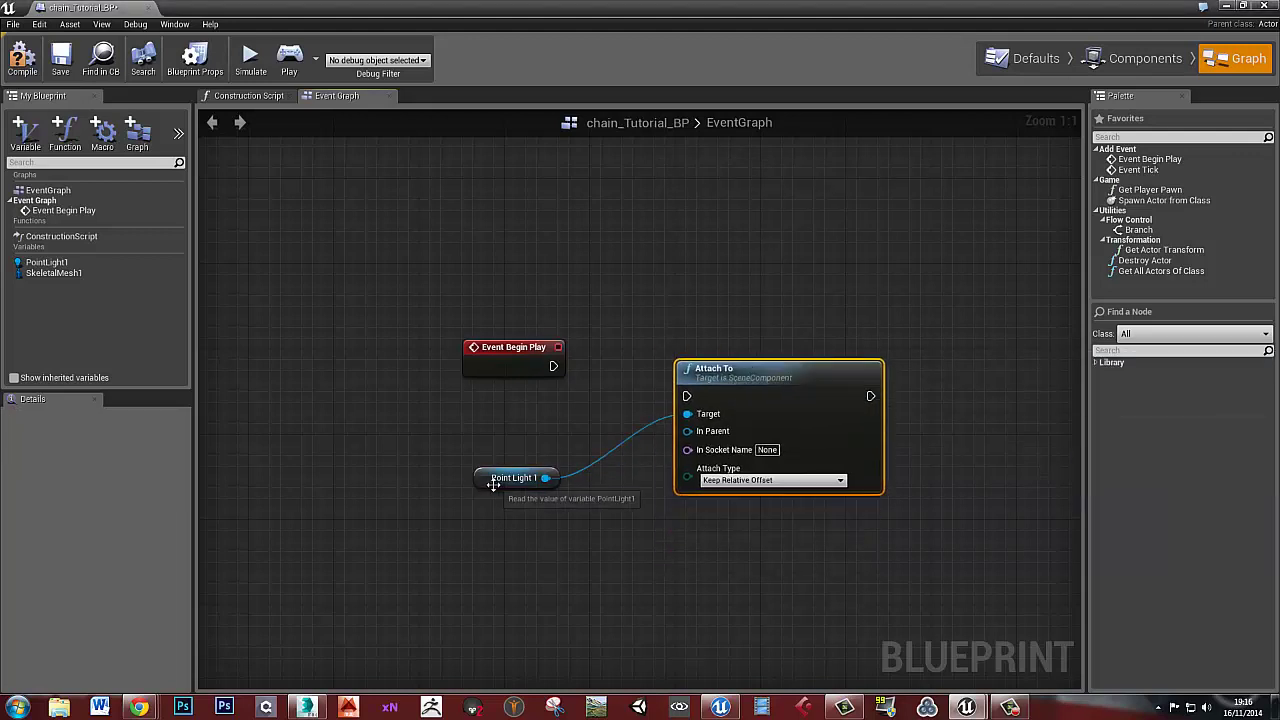
left_click_drag(508, 478, 487, 436)
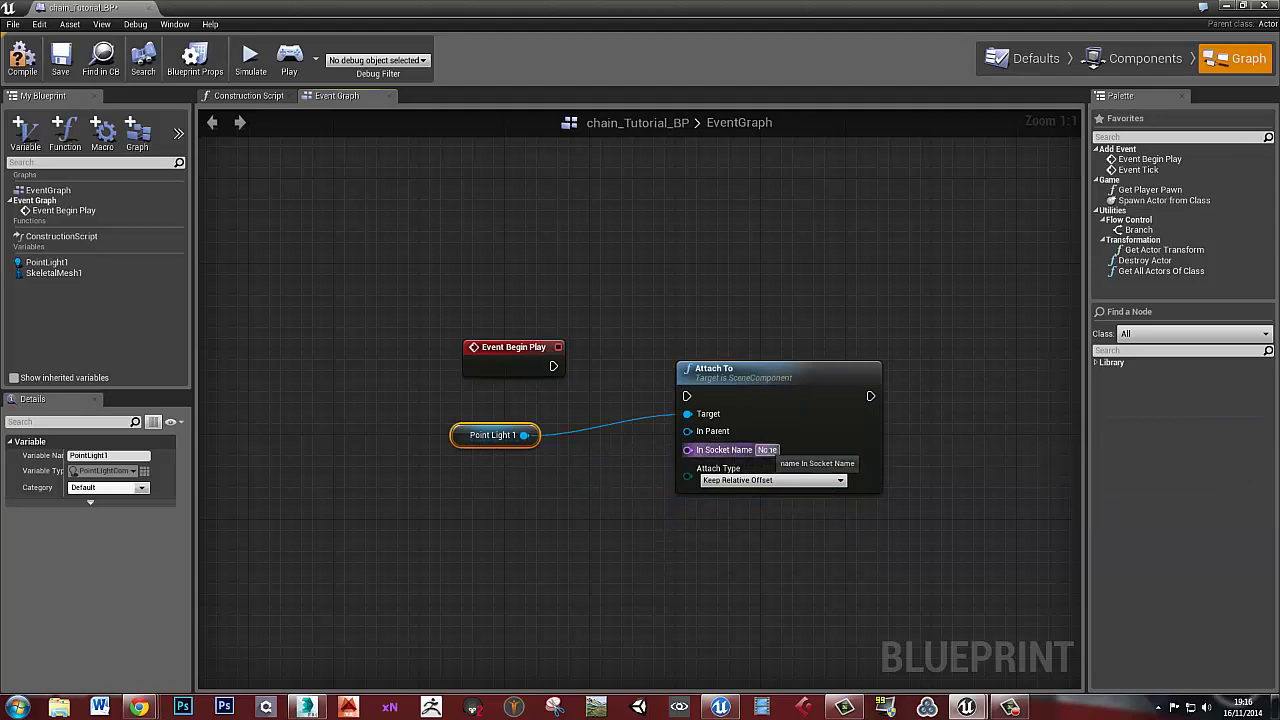
Set the Attach To node's socket name to LanternLight and wire Event Begin Play's execution output into it
type("LanternLight")
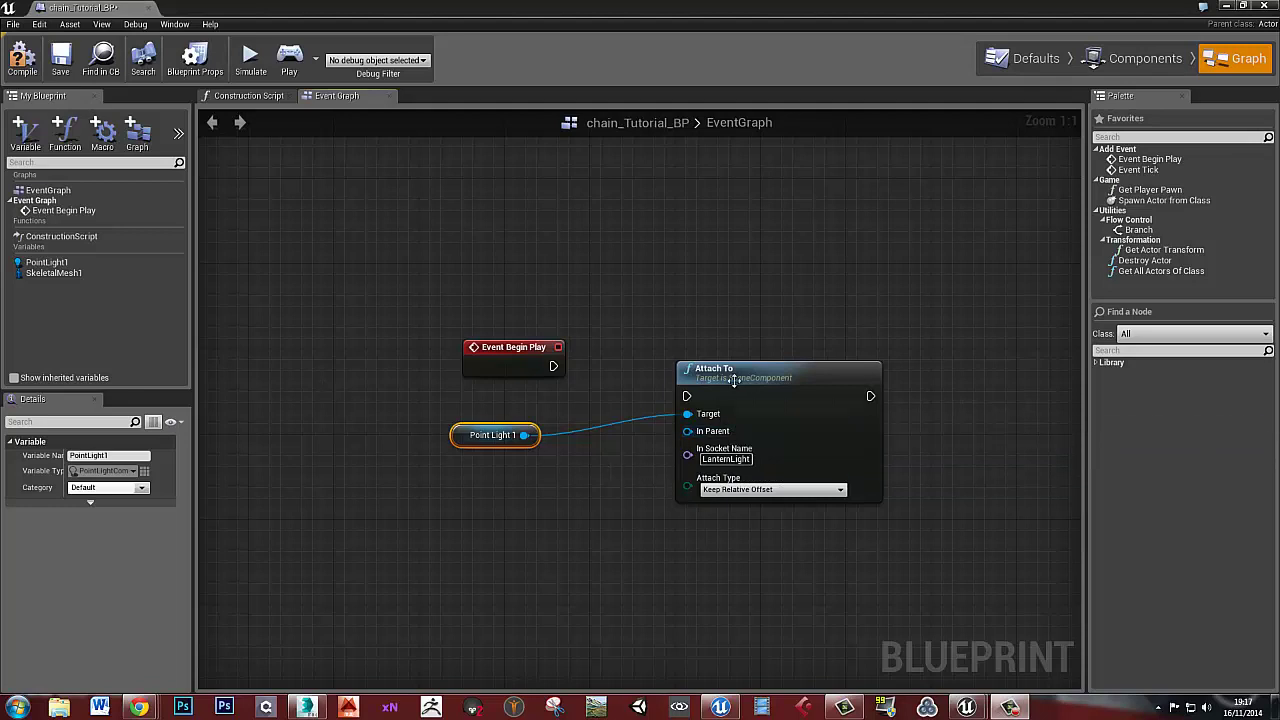
left_click_drag(734, 380, 723, 390)
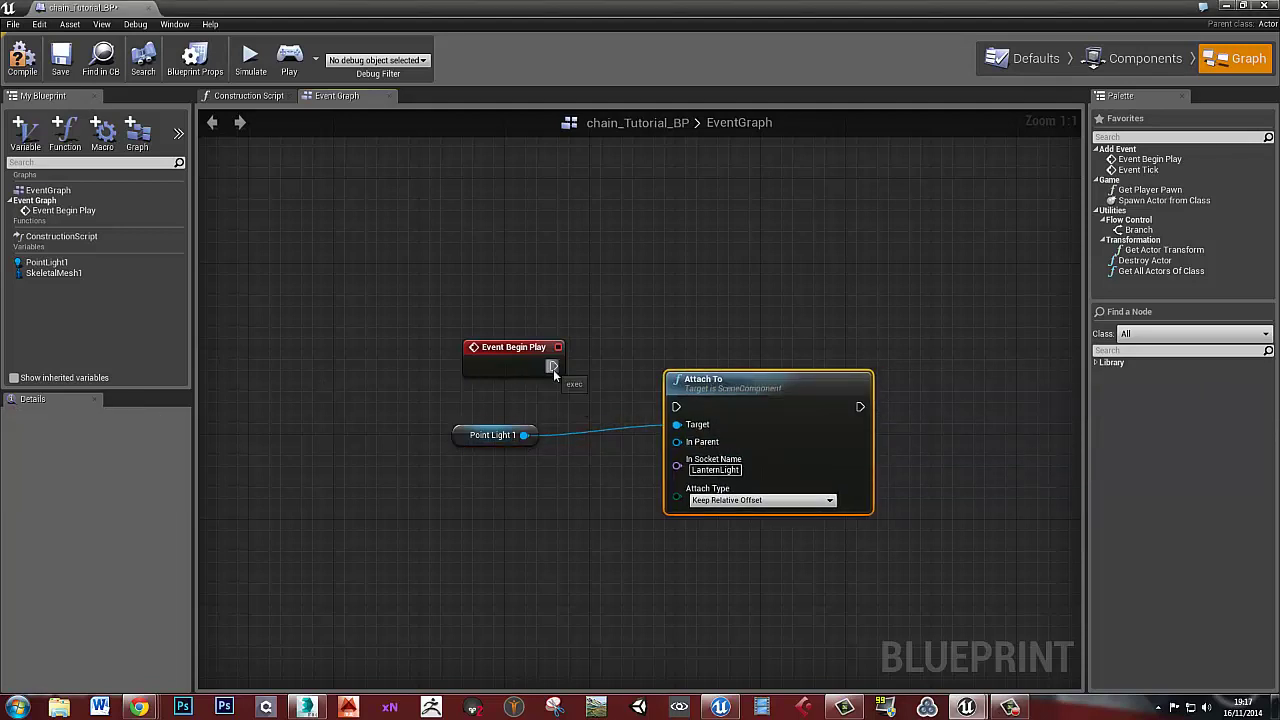
left_click_drag(552, 367, 676, 406)
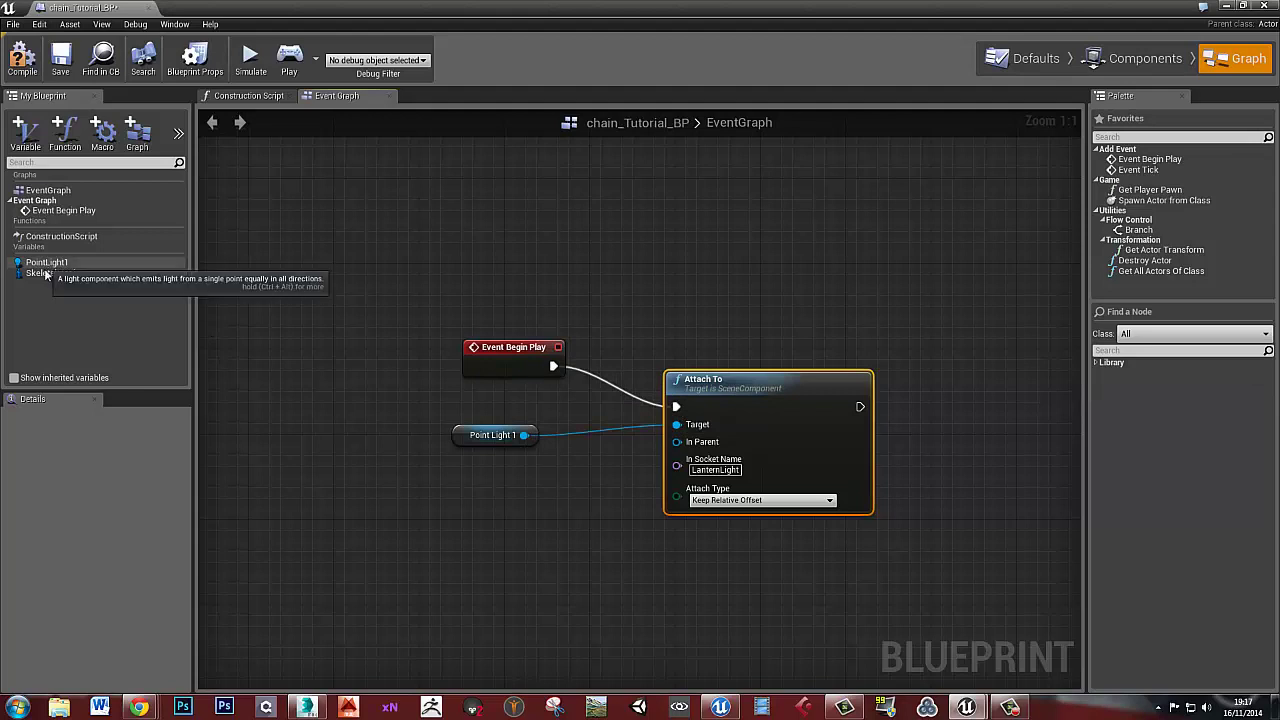
Add a getter for SkeletalMesh1, connect it to Attach To's In Parent input, and align it under the Point Light 1 node
left_click_drag(58, 273, 502, 456)
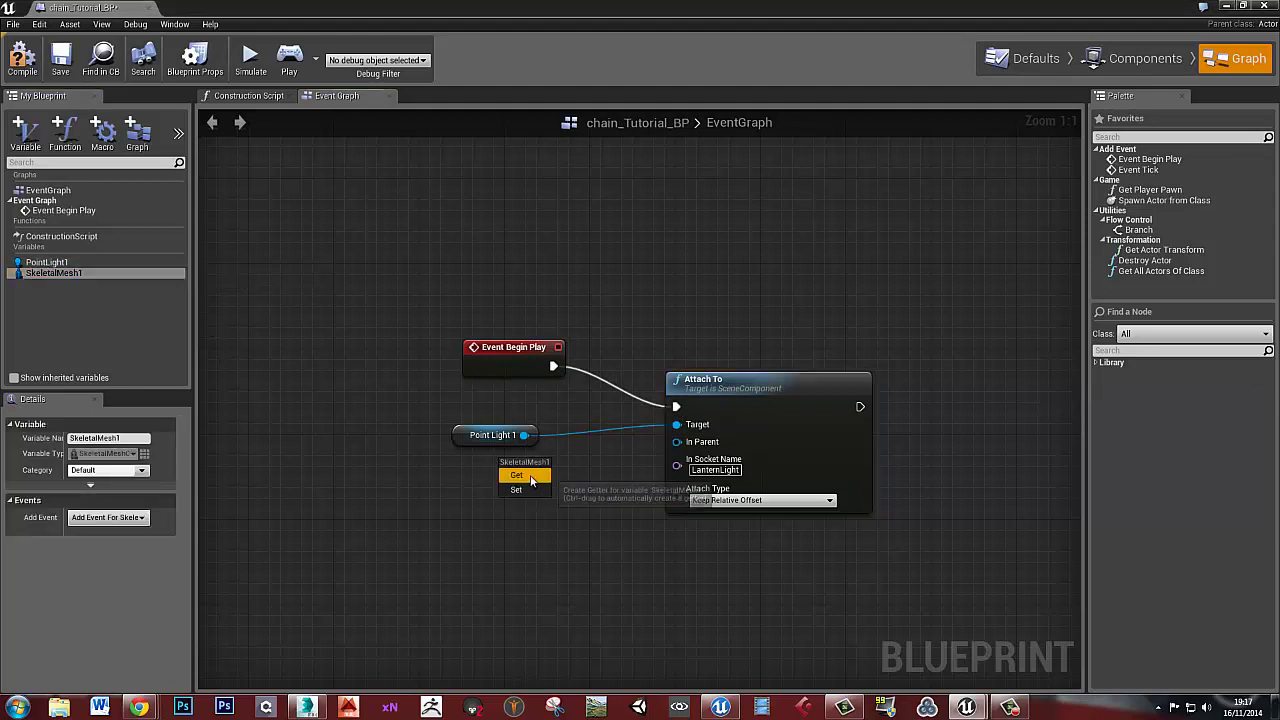
left_click(516, 475)
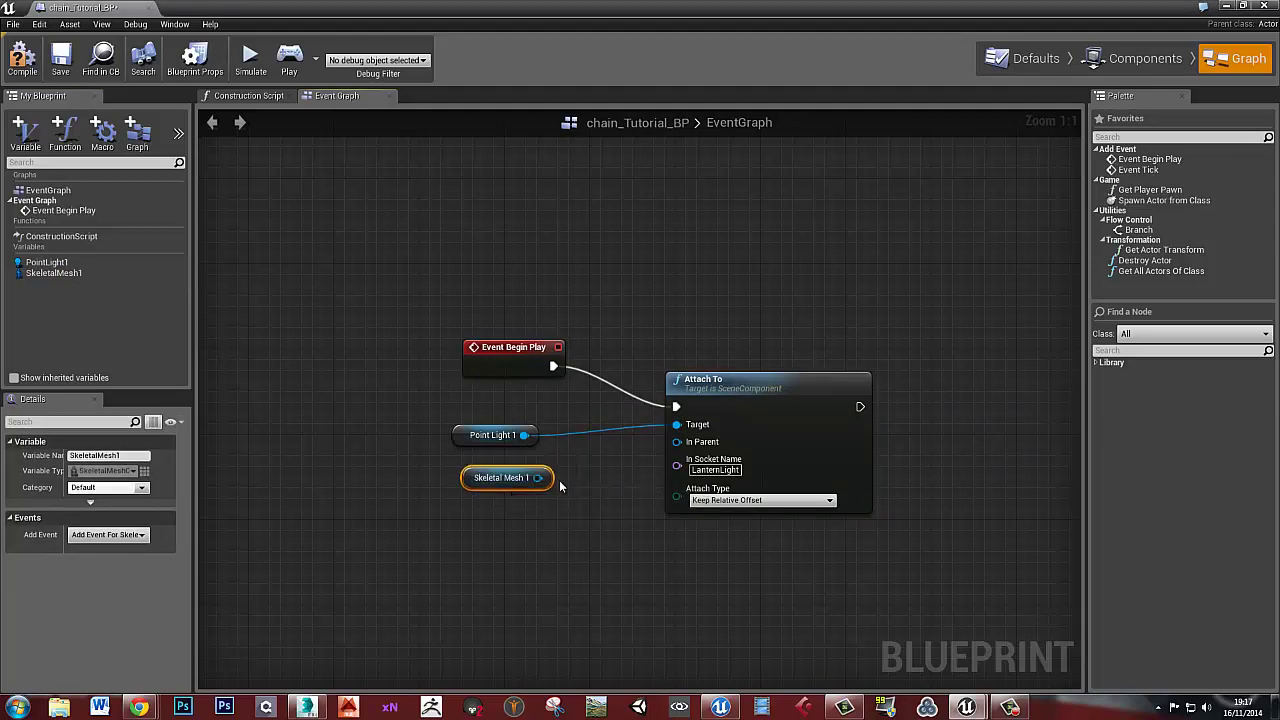
left_click_drag(537, 478, 677, 442)
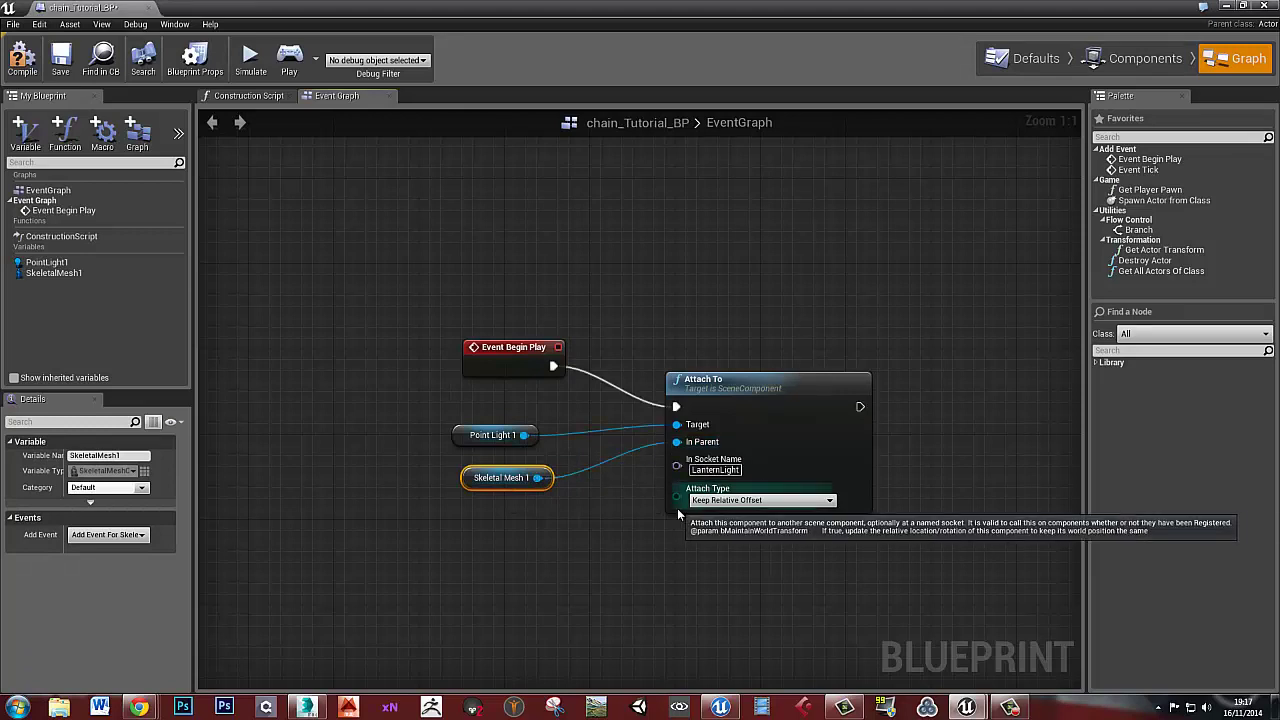
right_click_drag(694, 525, 717, 482)
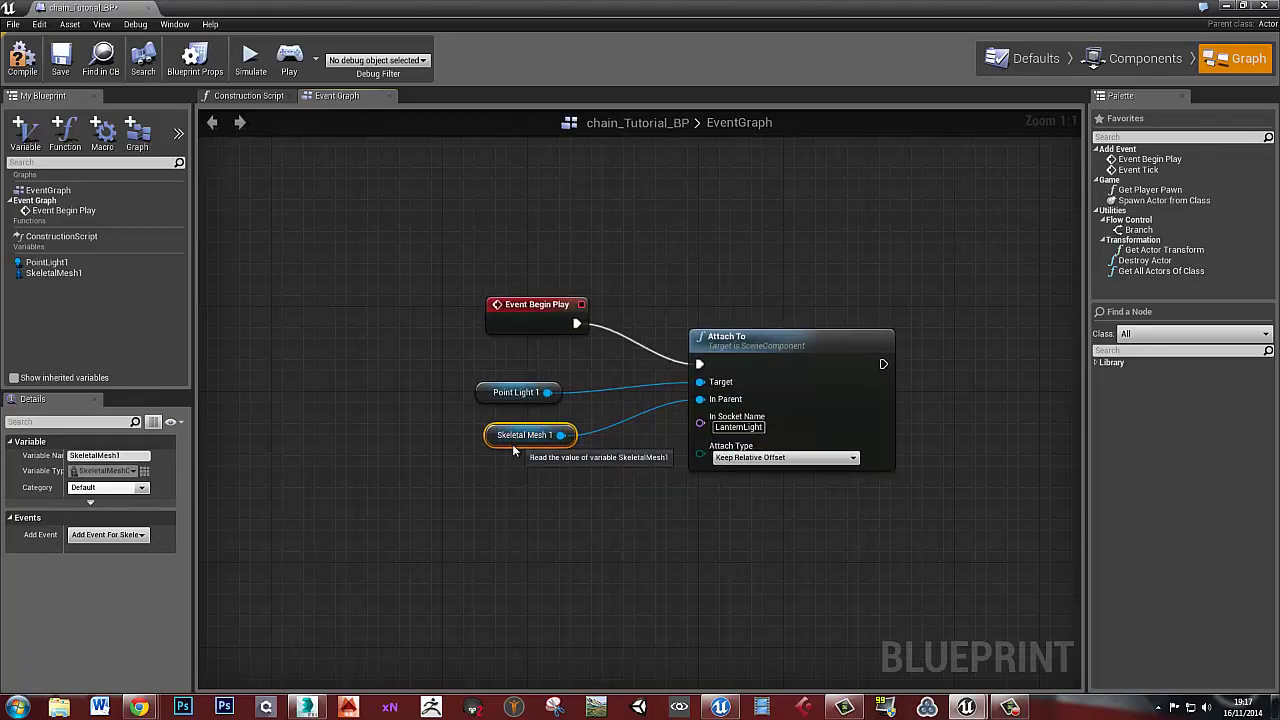
left_click_drag(518, 441, 507, 440)
left_click(529, 414)
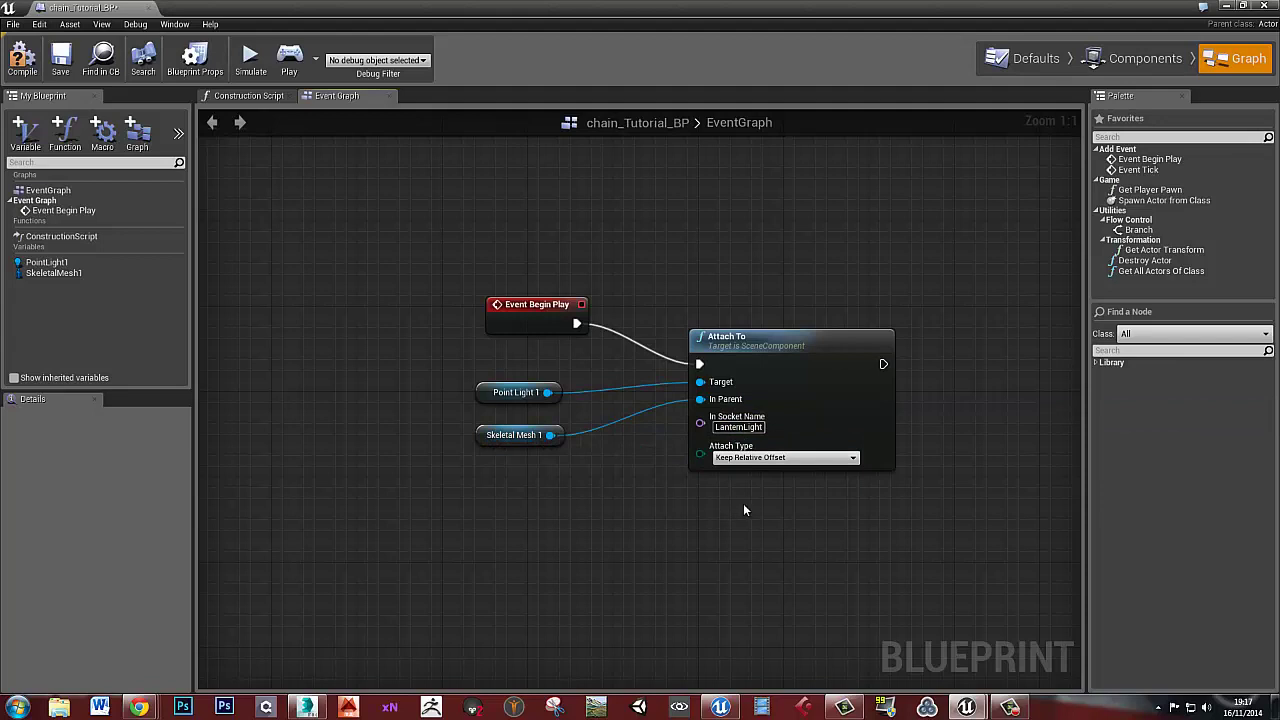
Leave the attach type on Keep Relative Offset and shift the Event Begin Play node slightly away from Attach To
right_click_drag(787, 500, 737, 486)
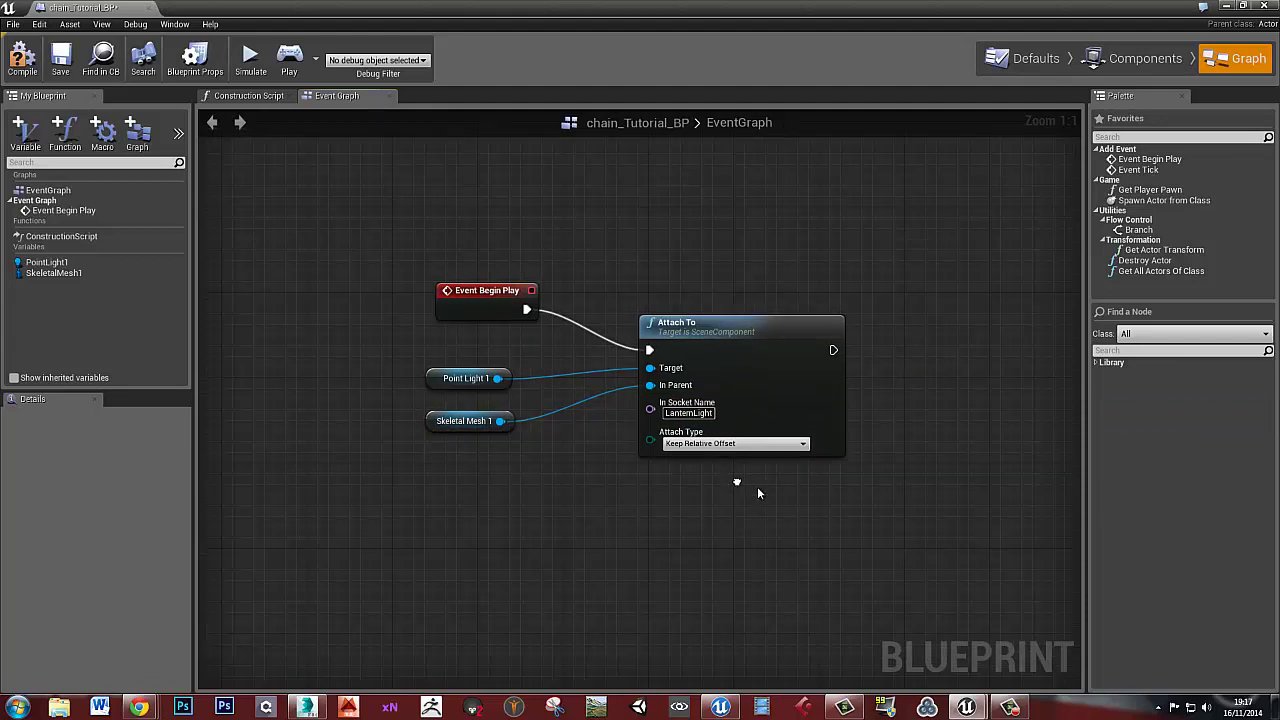
left_click(715, 443)
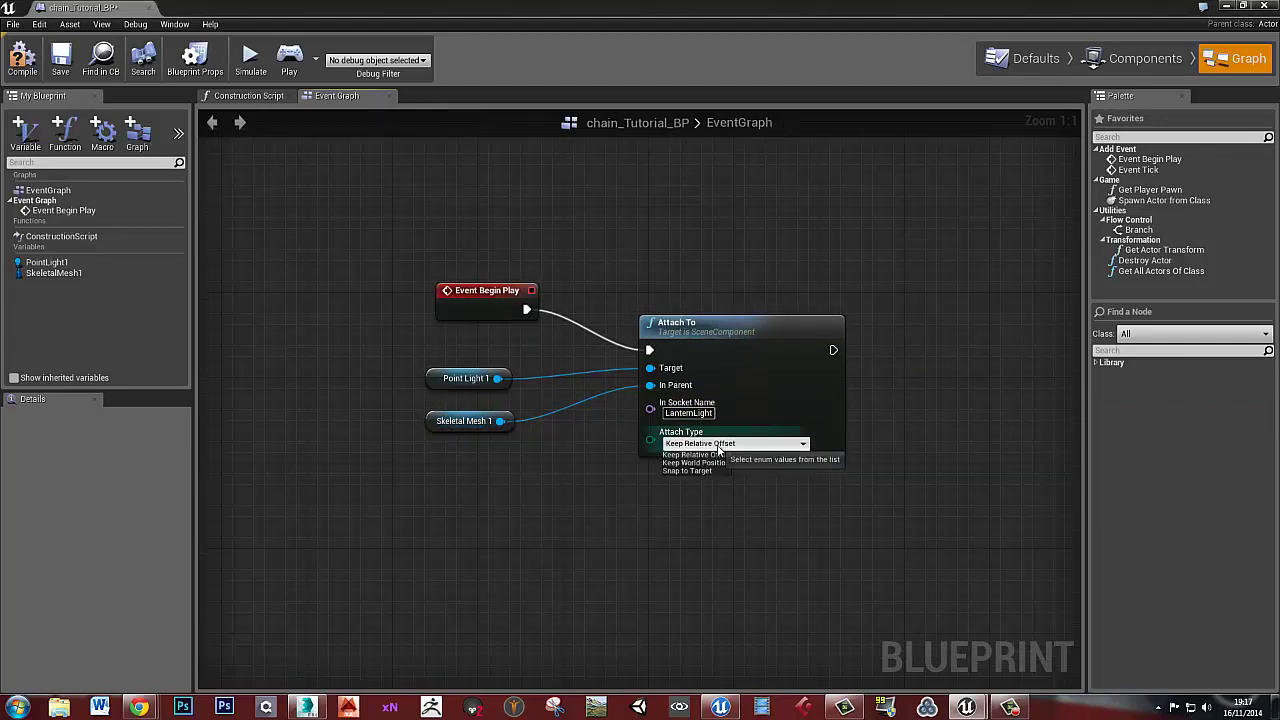
left_click(779, 446)
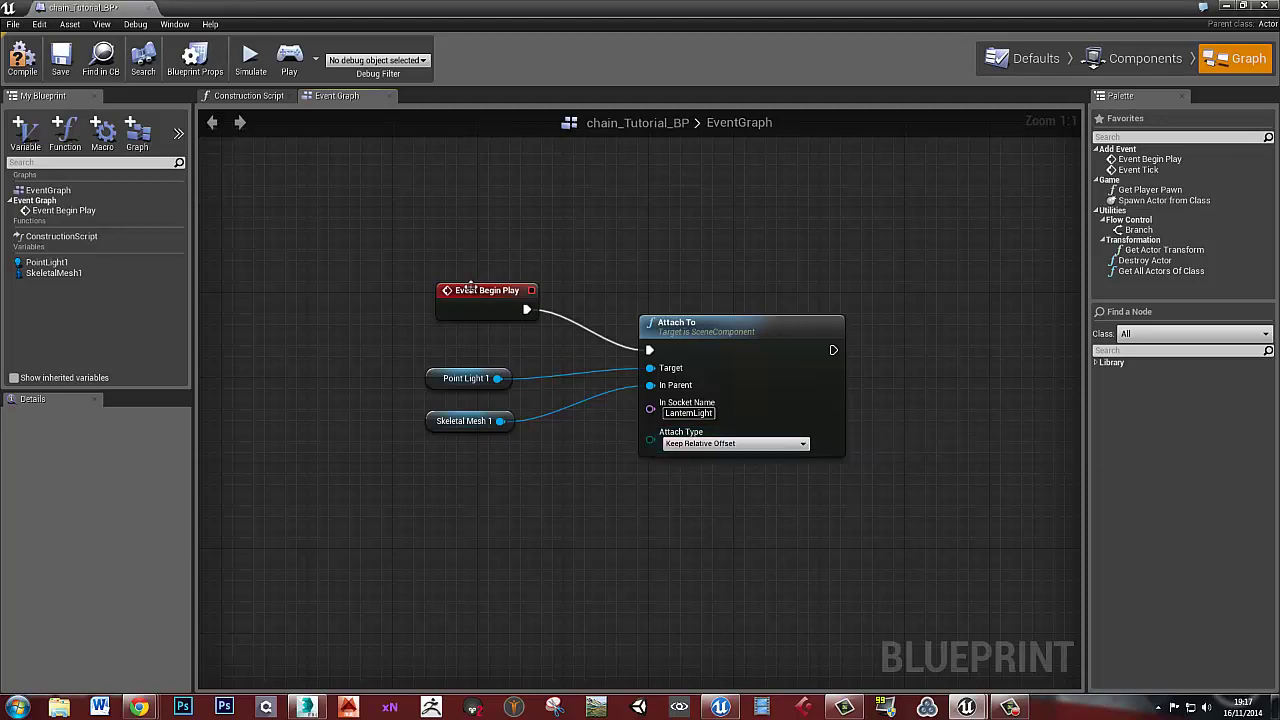
left_click_drag(474, 292, 452, 292)
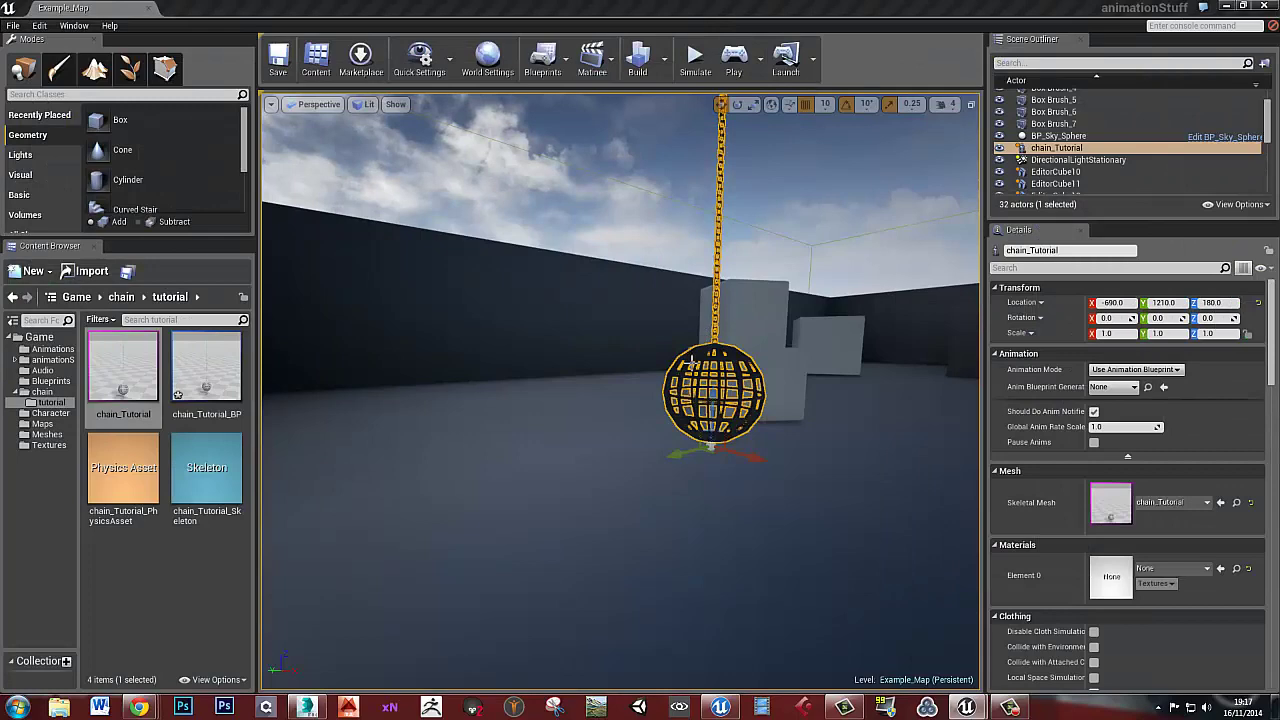
Delete the chain_Tutorial skeletal mesh actor from the level and return to the chain_Tutorial_BP Blueprint editor
right_click_drag(642, 373, 686, 372)
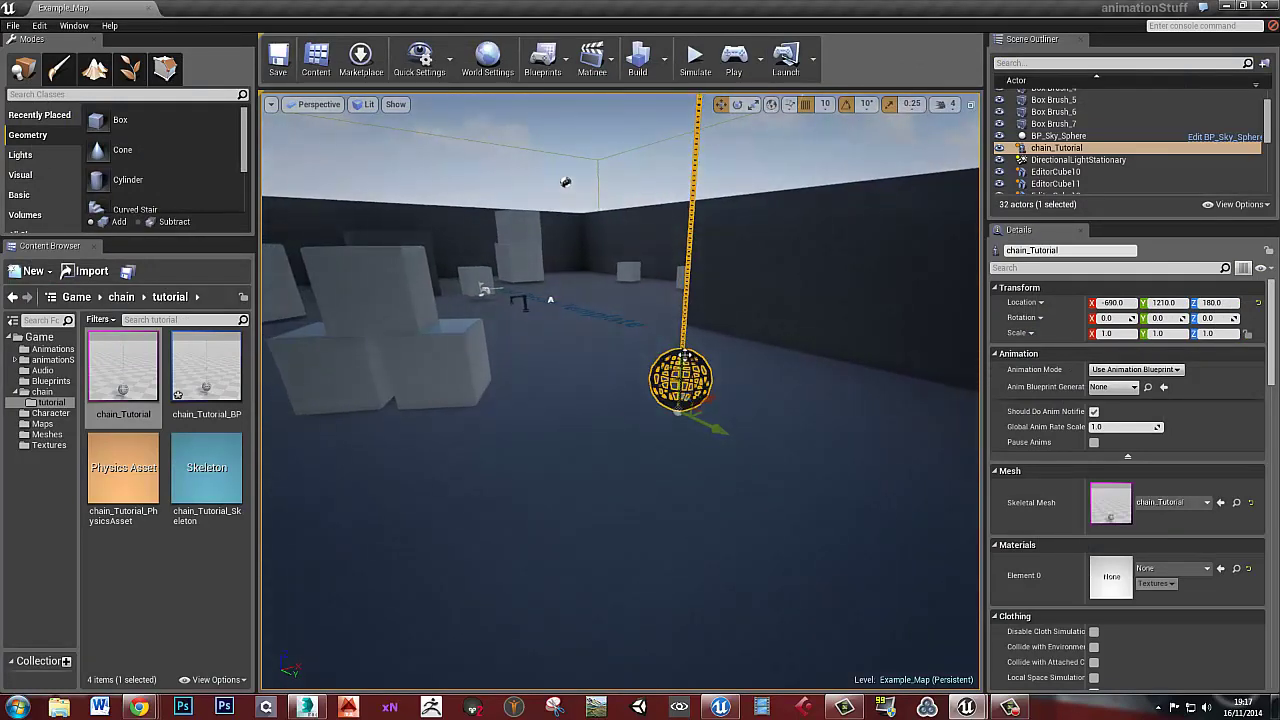
key("Delete")
left_click_drag(1279, 10, 438, 2)
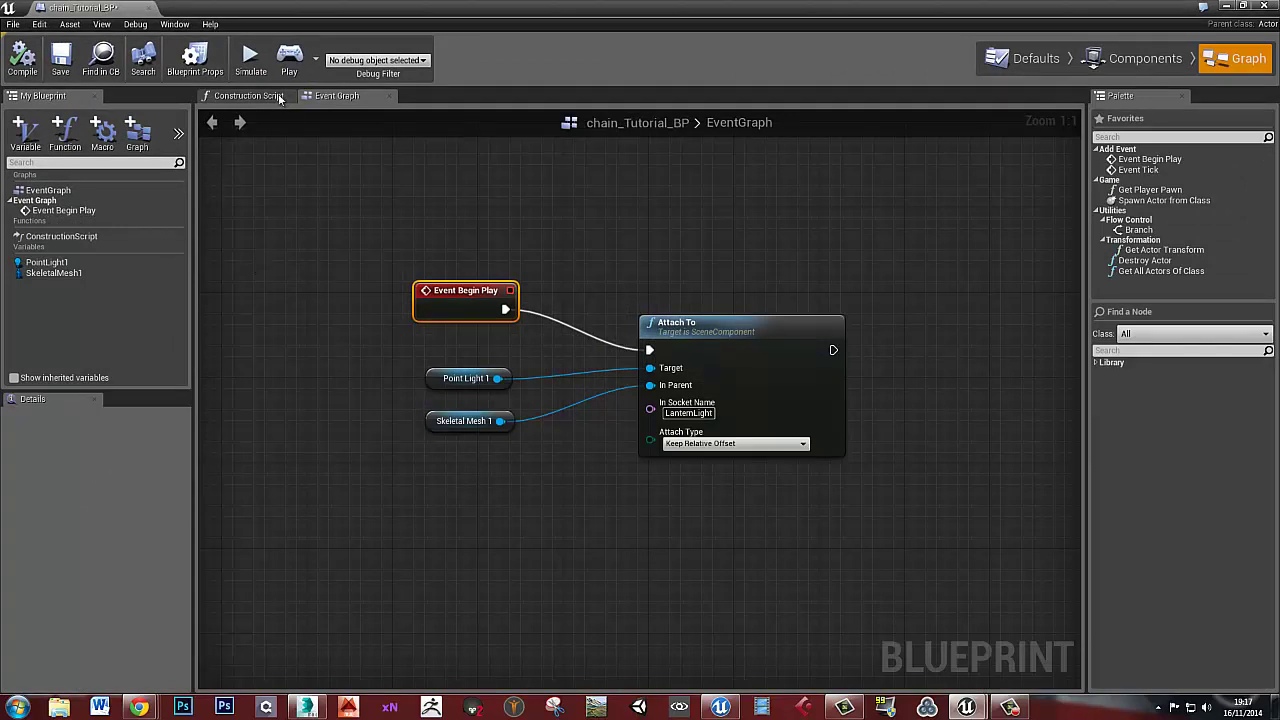
Override the SkeletalMesh1 component's physics asset with chainSkel_new2_PhysicsAsset and set its collision preset to PhysicsActor
left_click(1140, 58)
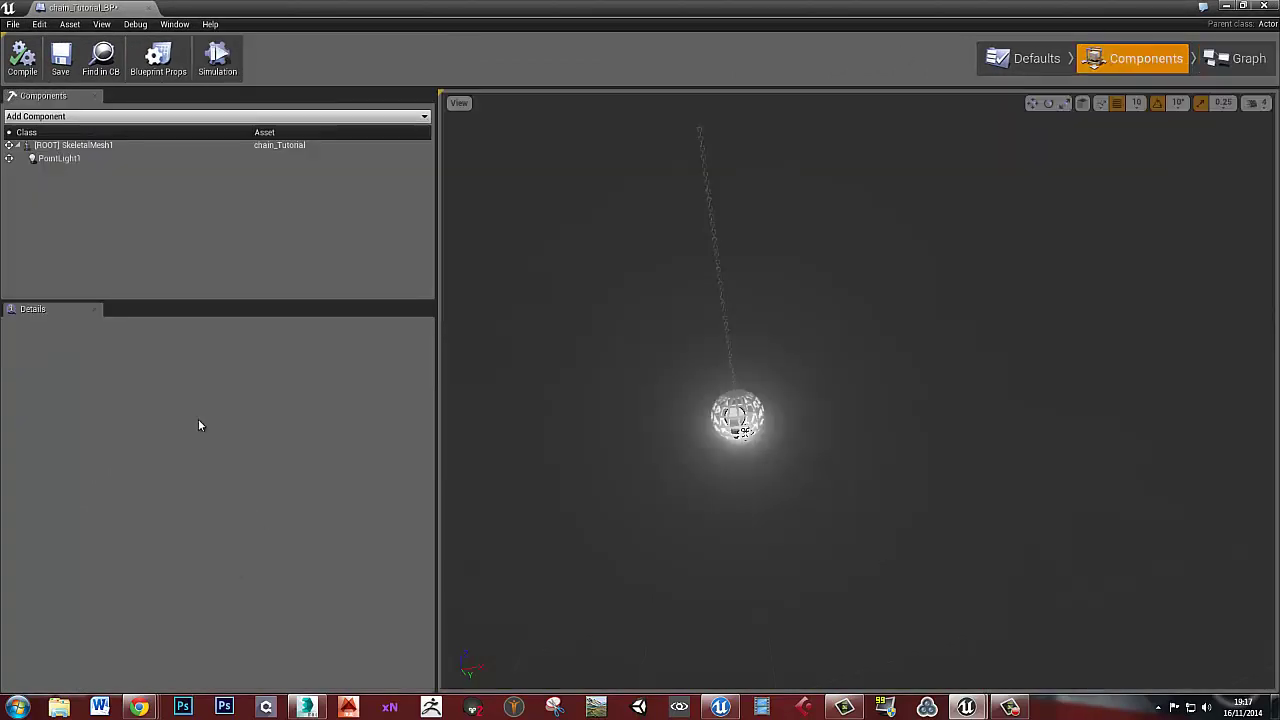
left_click(80, 146)
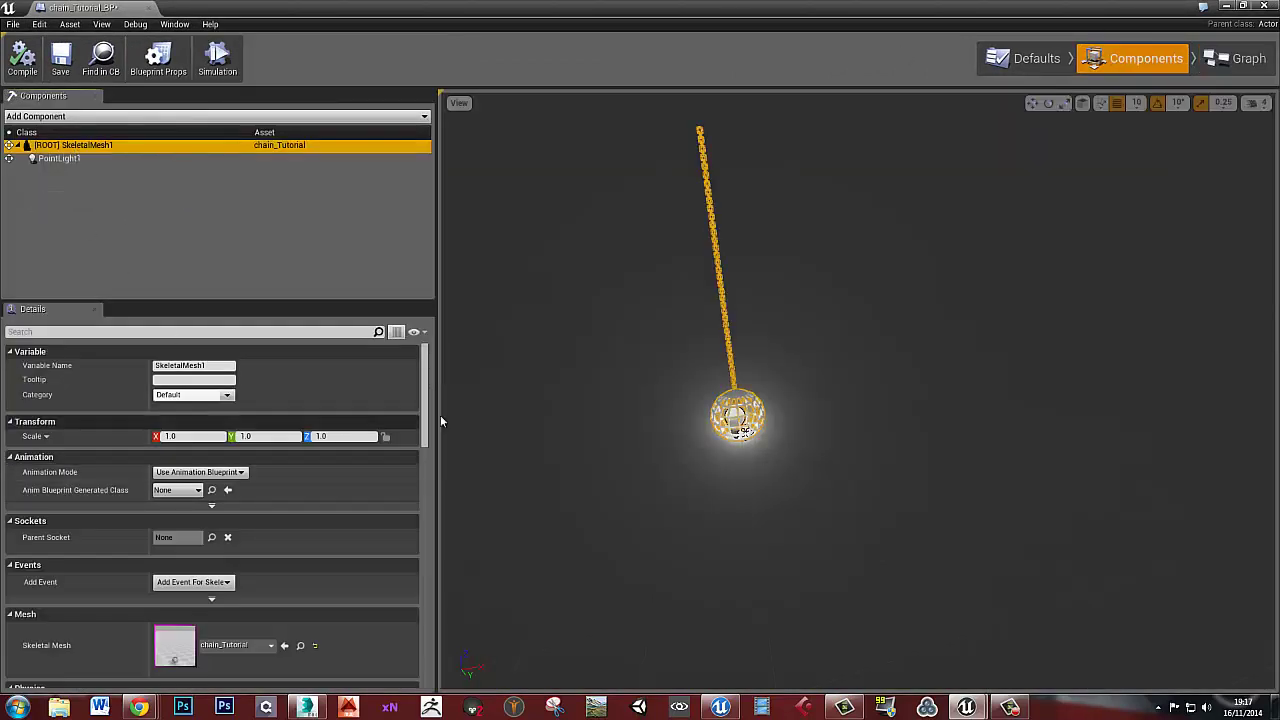
left_click_drag(424, 407, 424, 474)
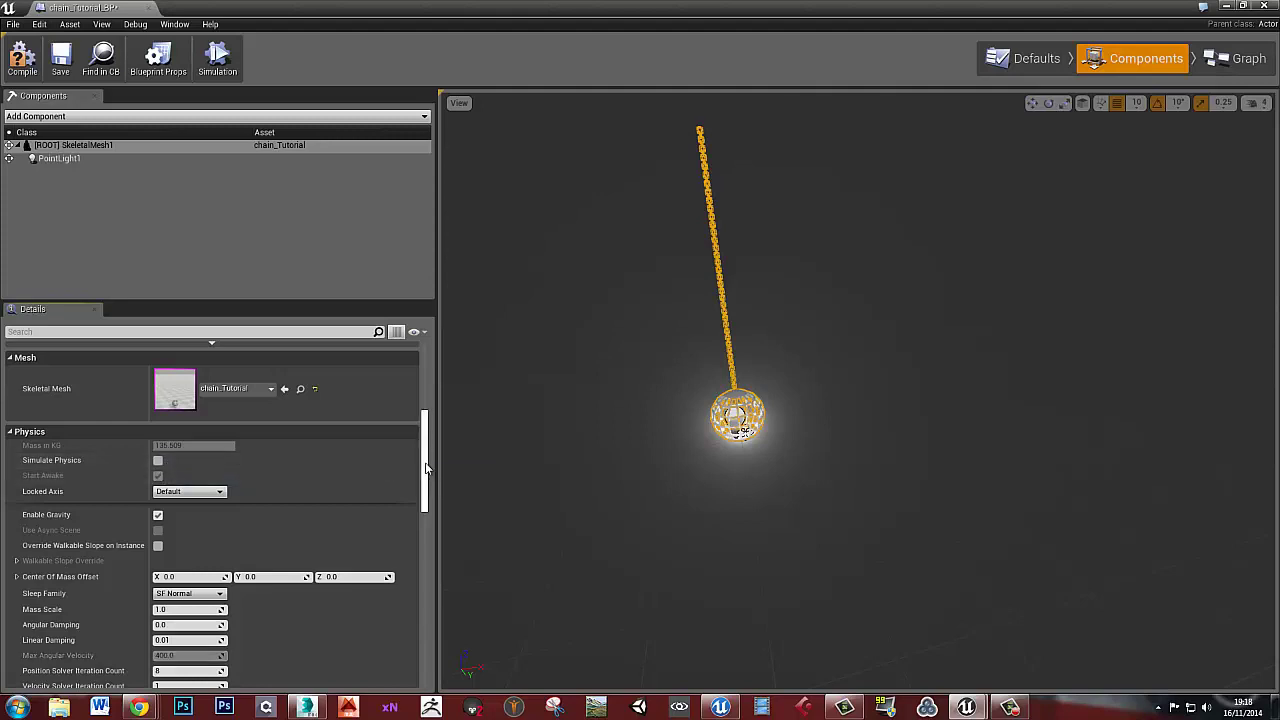
scroll(430, 504, "down", 5)
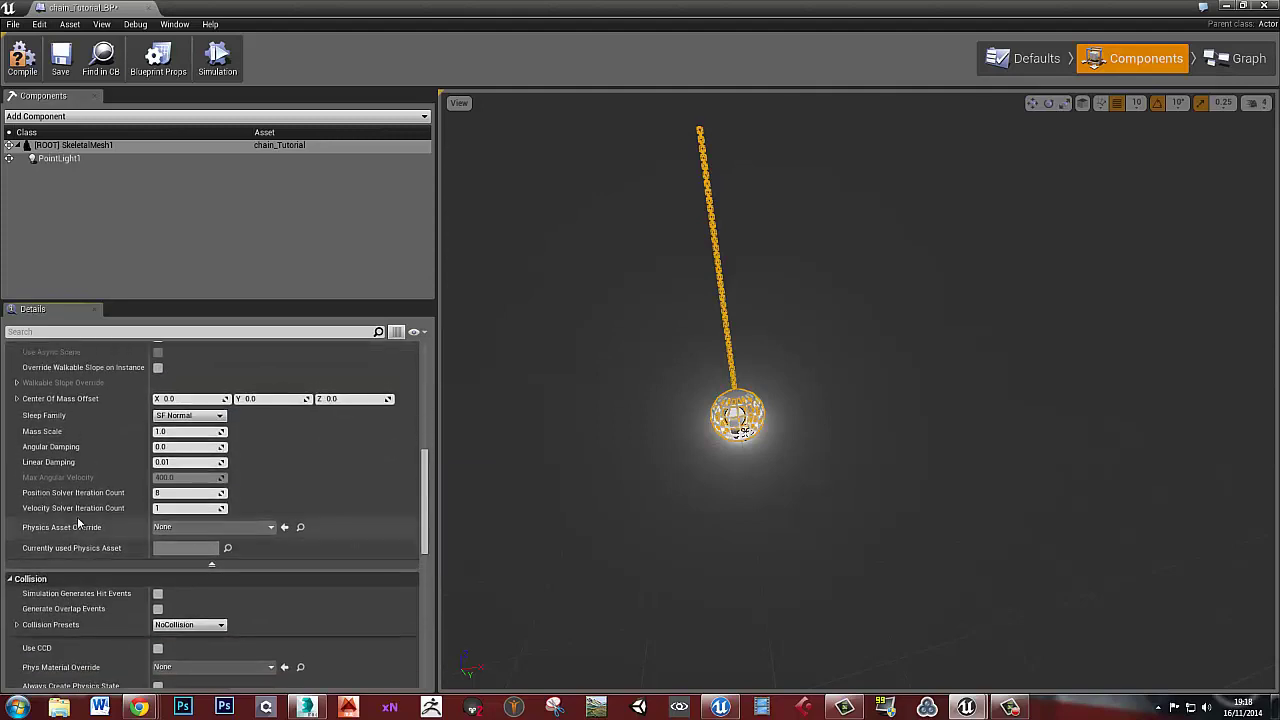
left_click(193, 528)
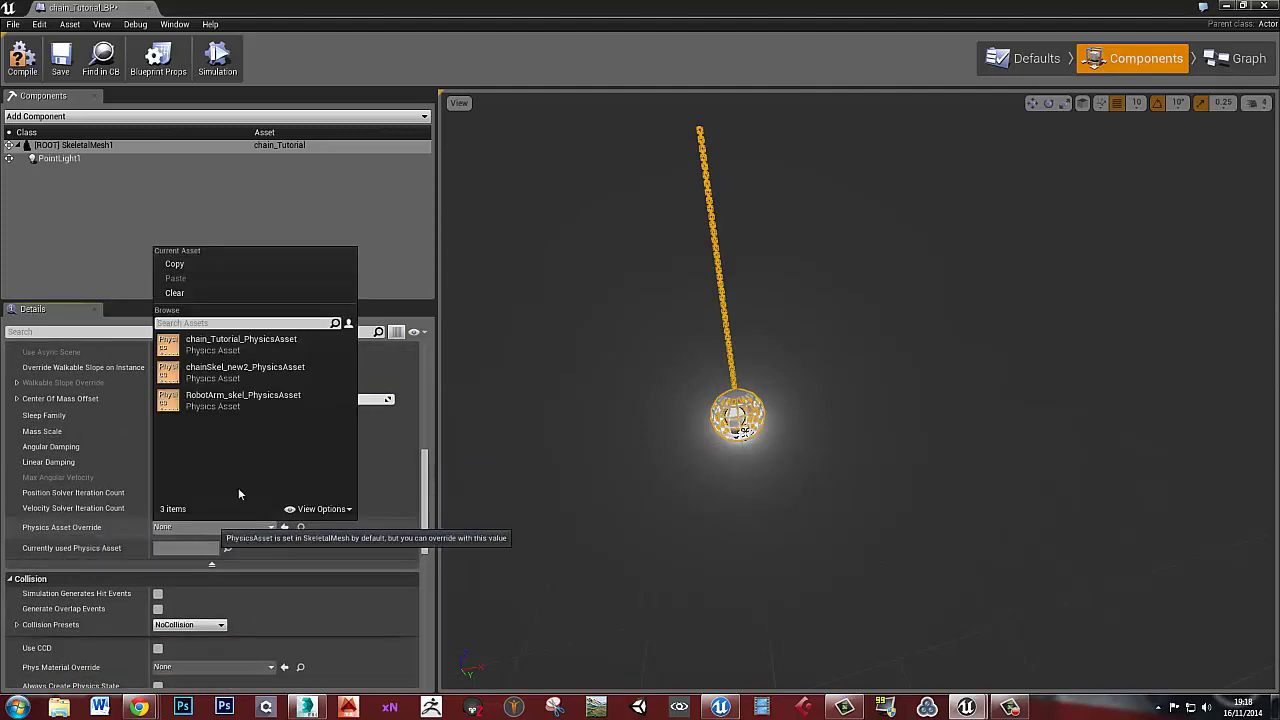
left_click(233, 372)
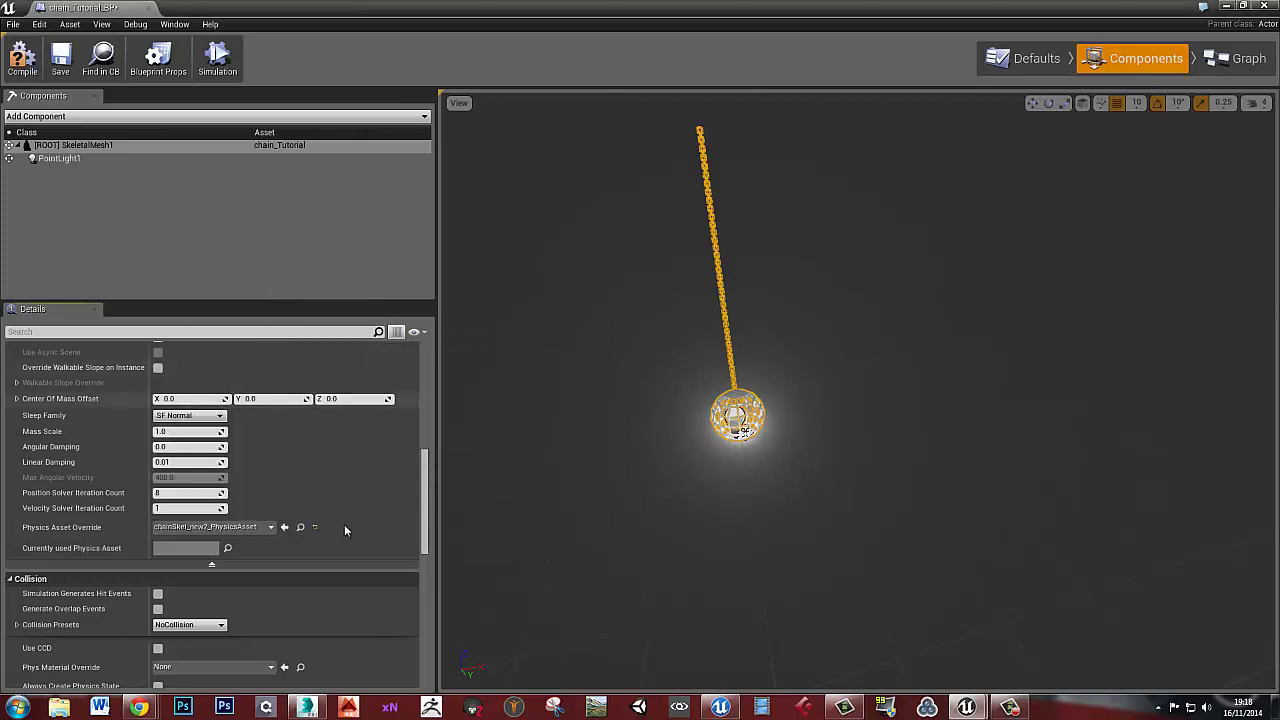
mouse_move(425, 530)
left_mouse_down()
mouse_move(428, 510)
mouse_move(428, 545)
left_mouse_up()
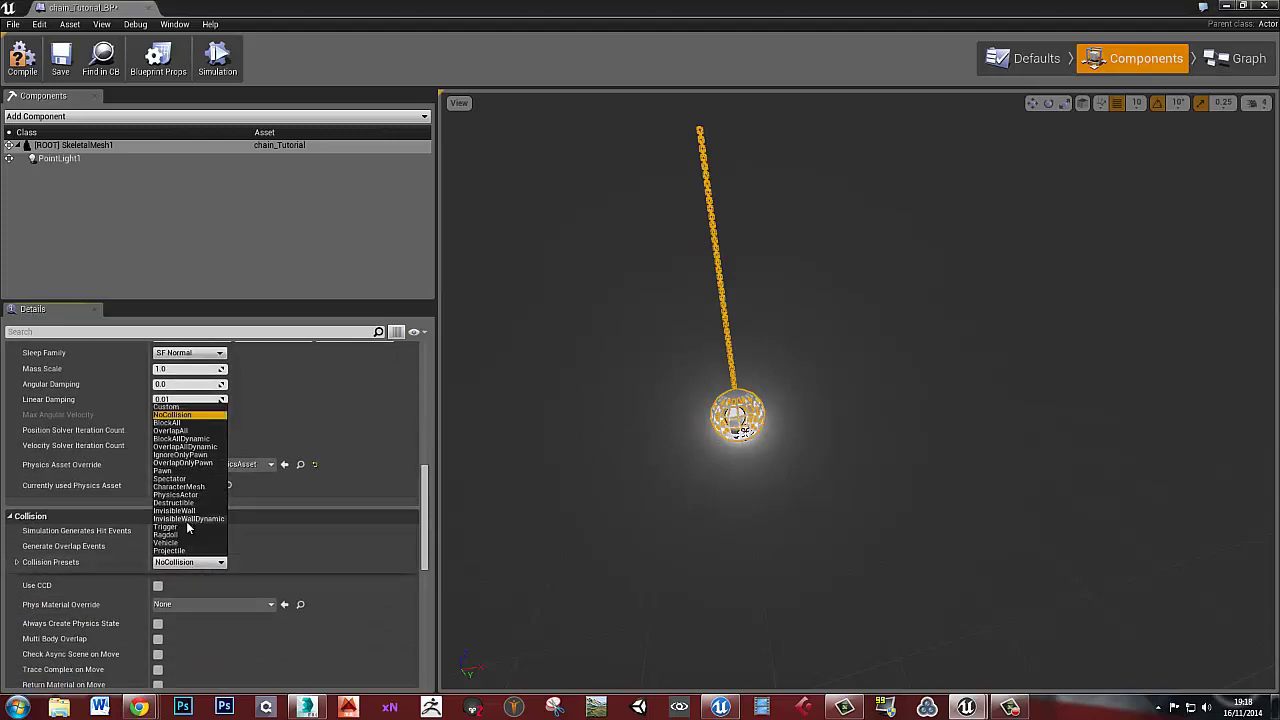
left_click(176, 494)
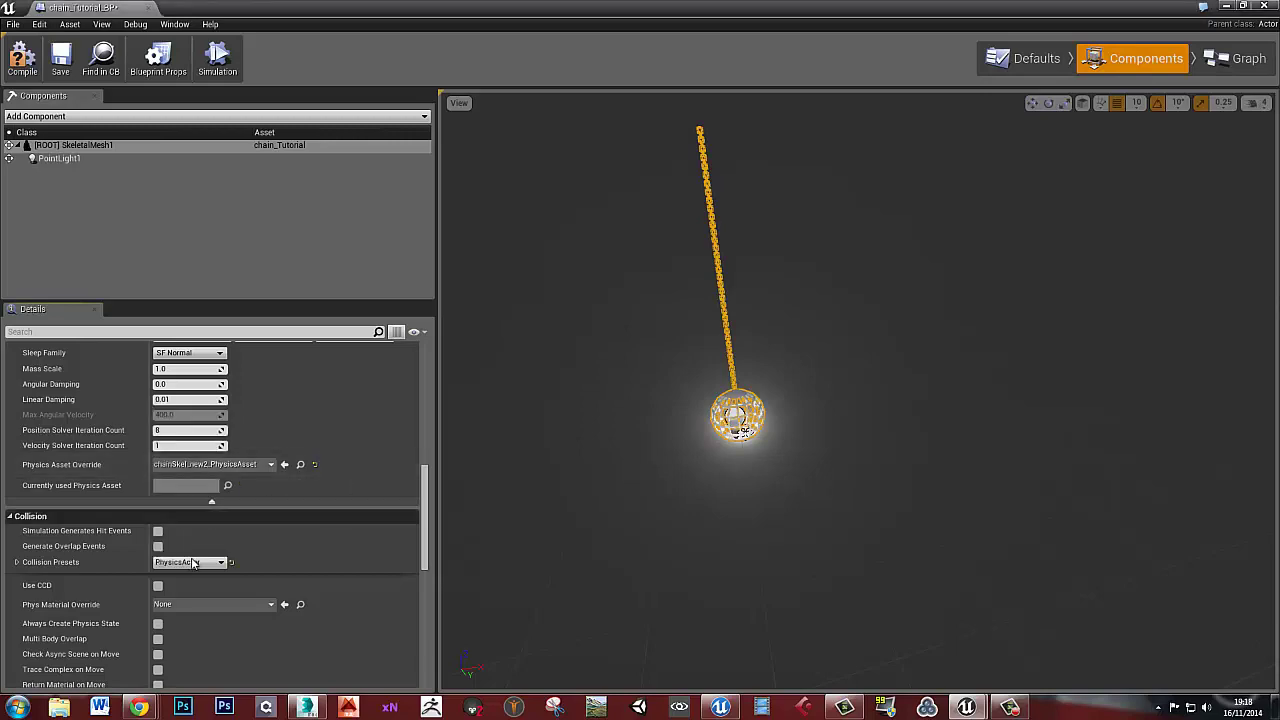
Place chain_Tutorial_BP in the level and position it at X -670, Y 1180, Z 220 above the floor
left_click_drag(358, 7, 1279, 6)
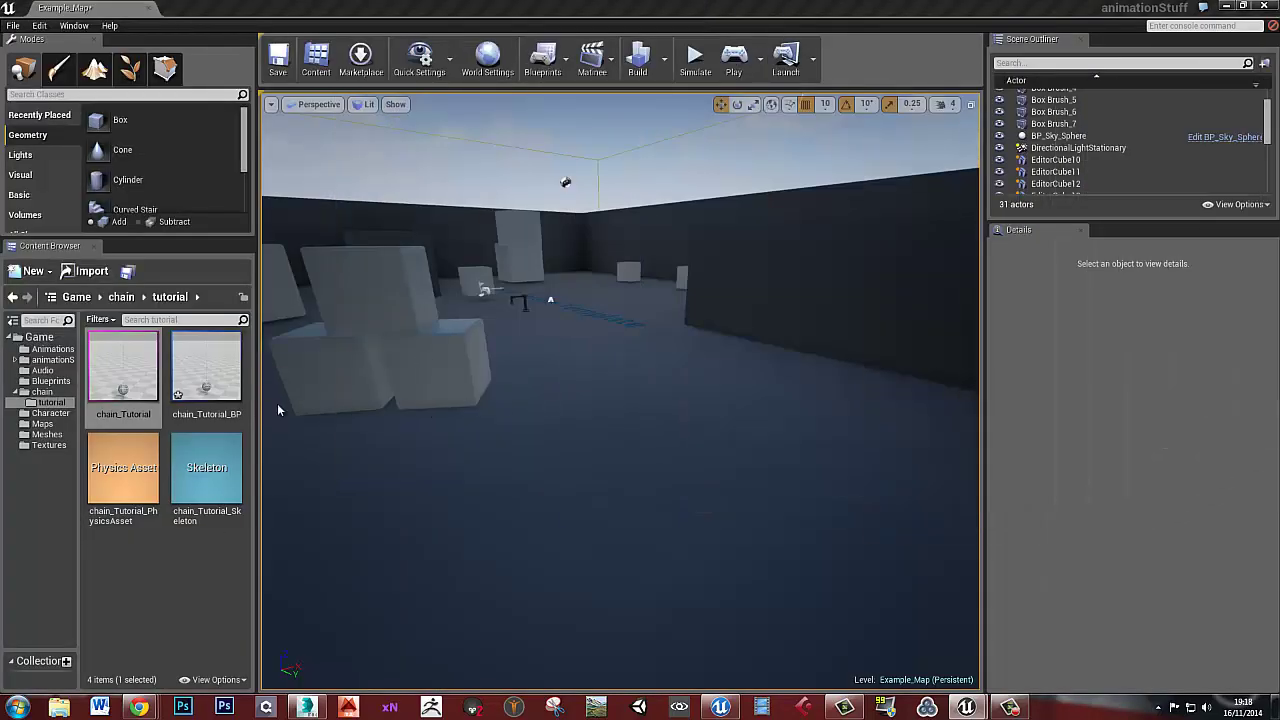
left_click_drag(215, 400, 670, 420)
right_click_drag(631, 422, 672, 392)
left_click_drag(621, 491, 608, 472)
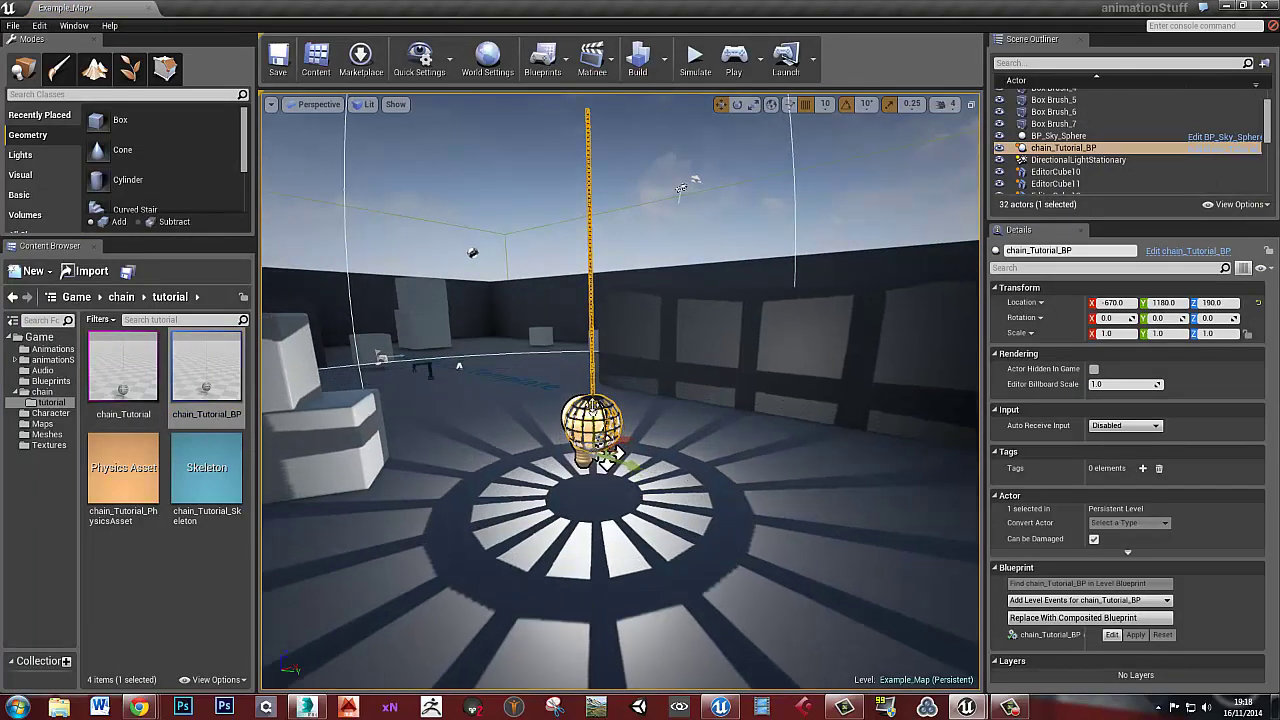
left_click_drag(592, 405, 592, 383)
right_click_drag(590, 384, 630, 335)
scroll(520, 428, "down", 5)
right_click_drag(520, 428, 518, 450)
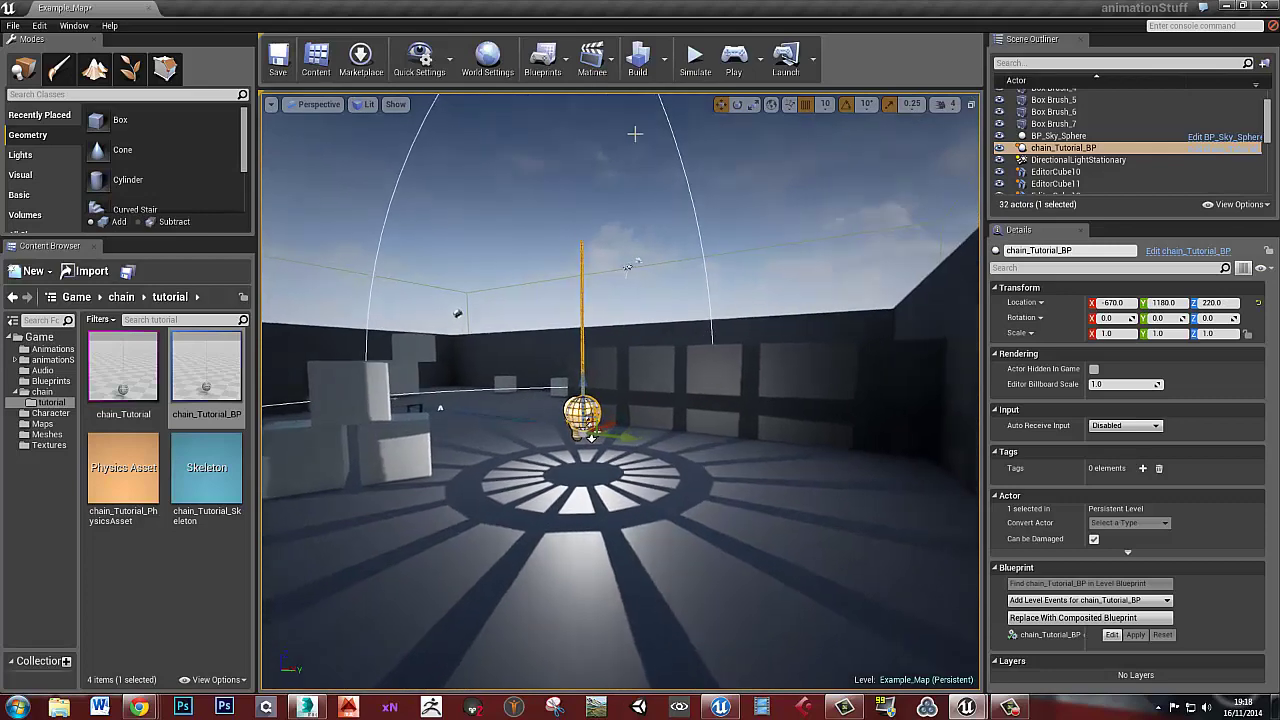
Play the level and walk into the hanging cage ball from several sides to test its swing and moving light, ending the session afterward
left_click(735, 76)
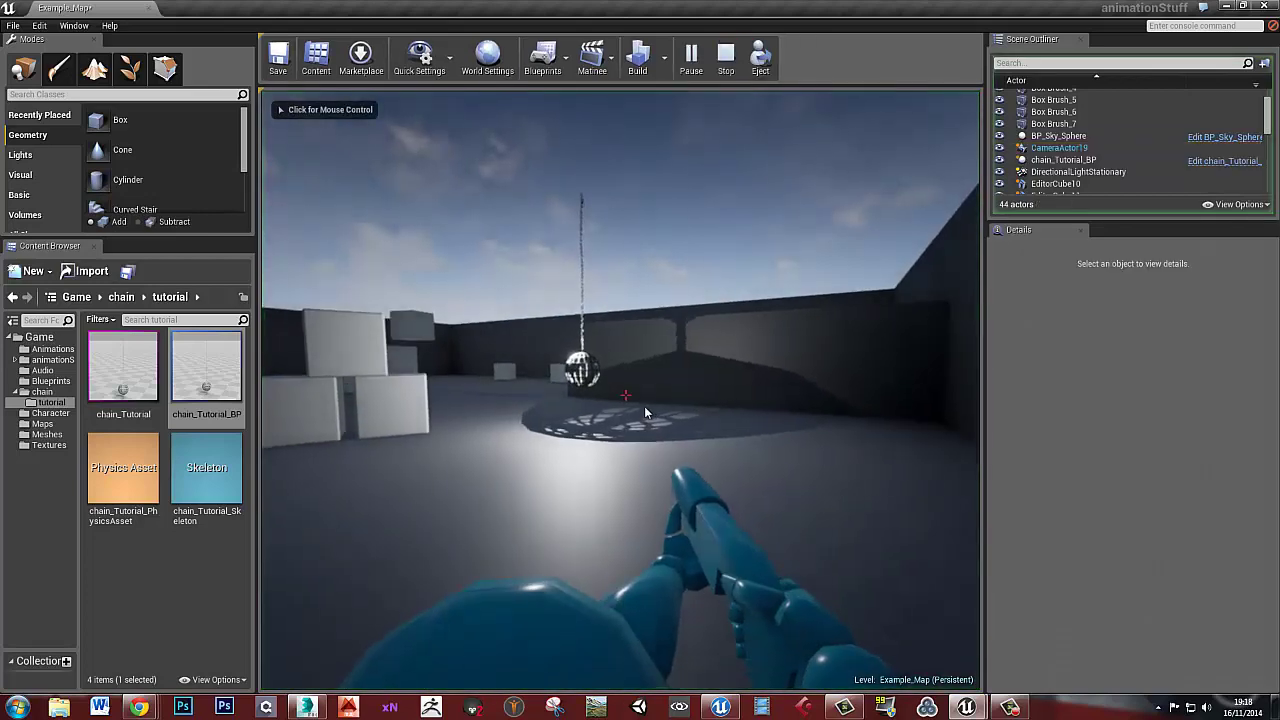
left_click(639, 402)
key("w")
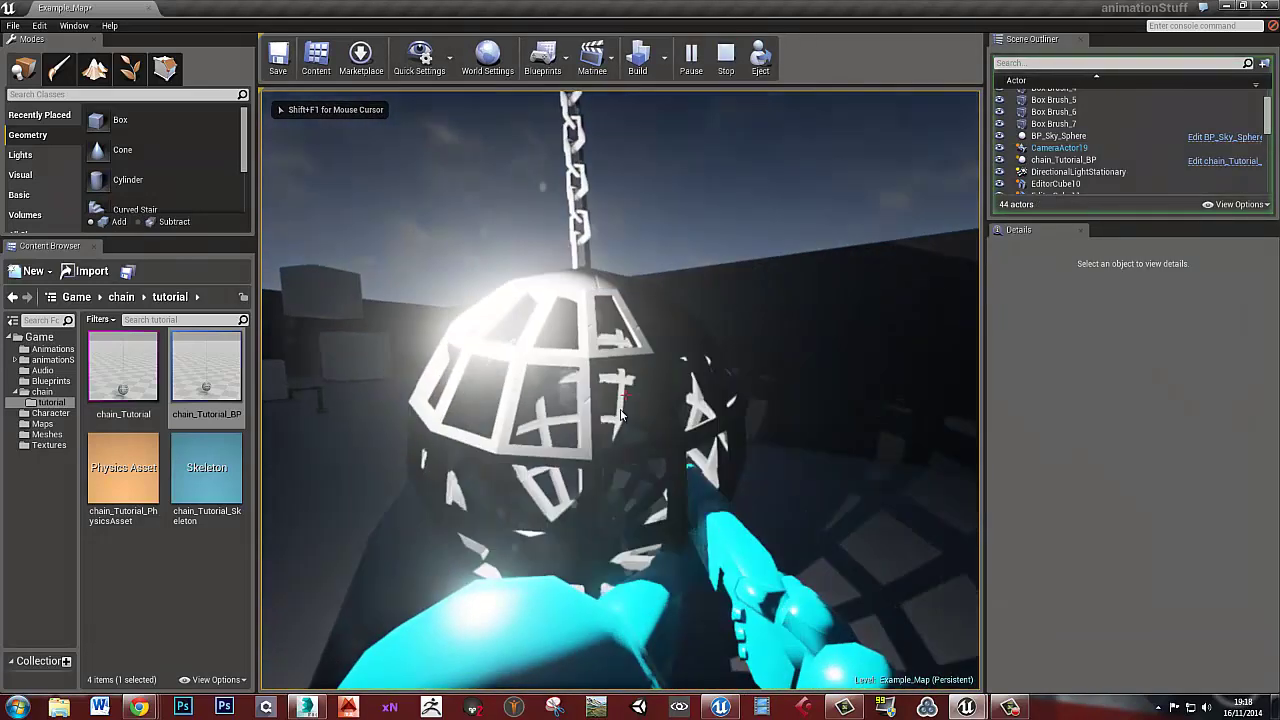
key("d")
key("s")
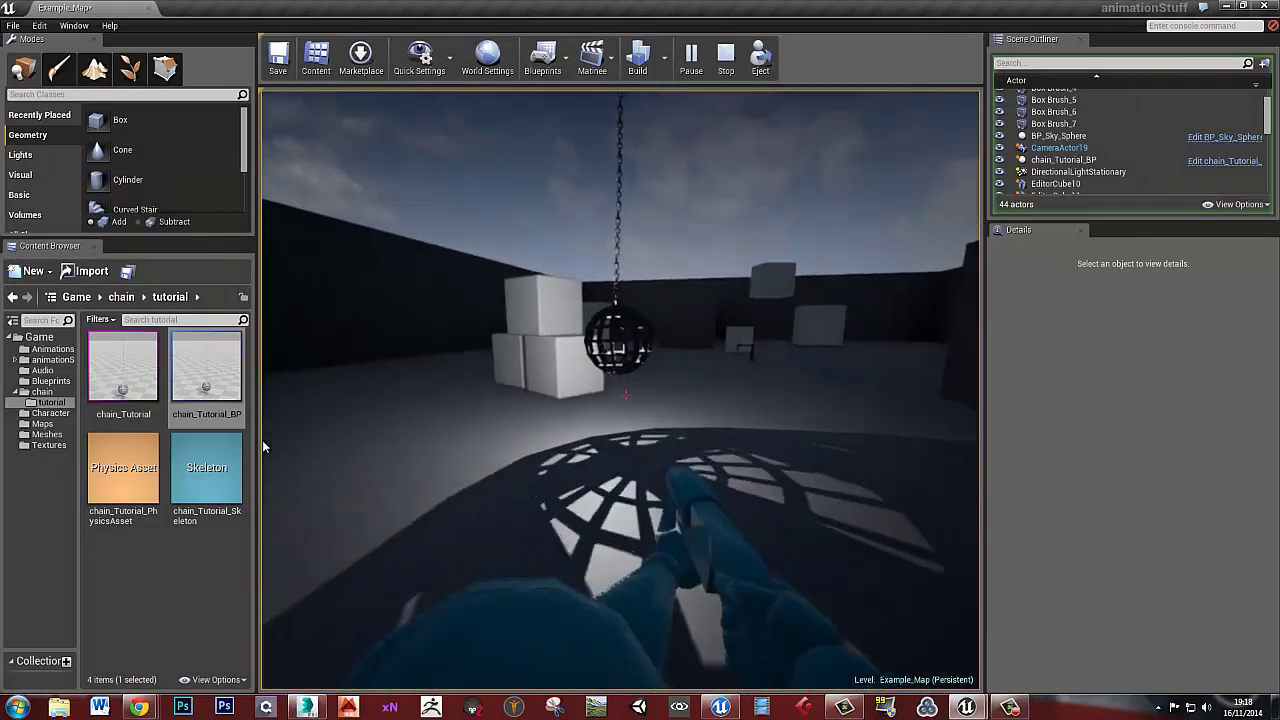
key("d")
key("w")
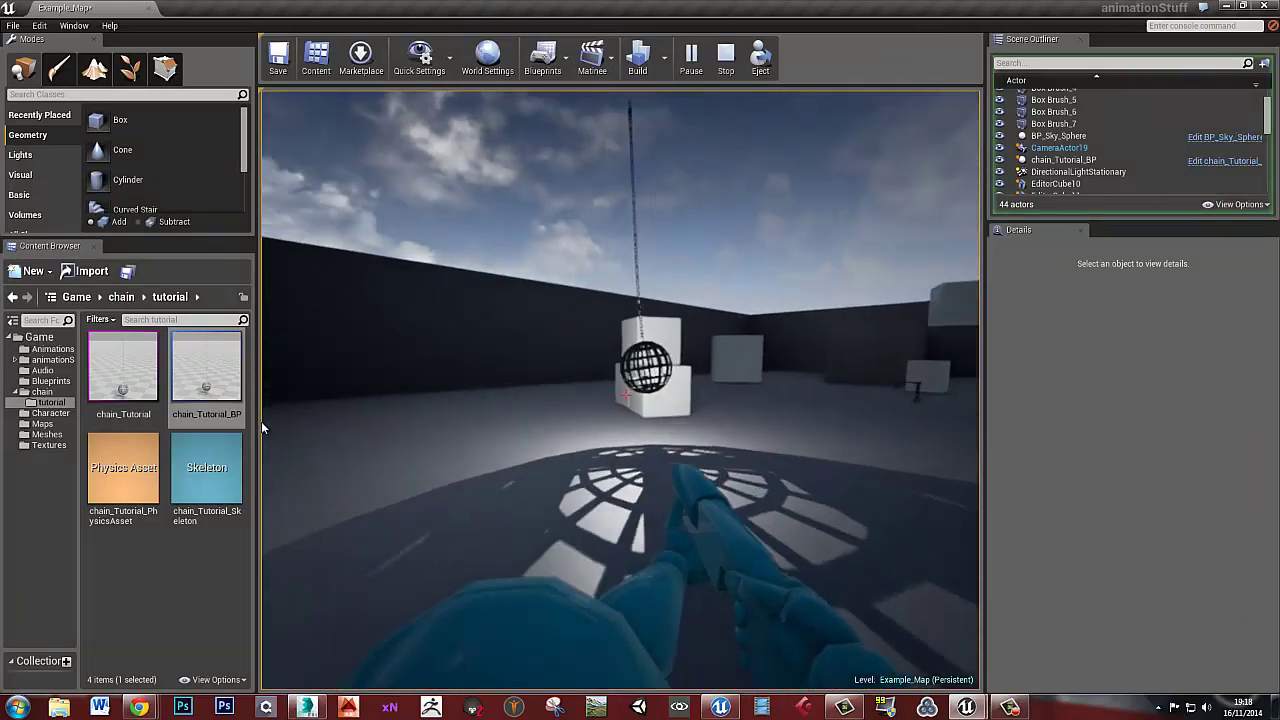
key("w")
key("d")
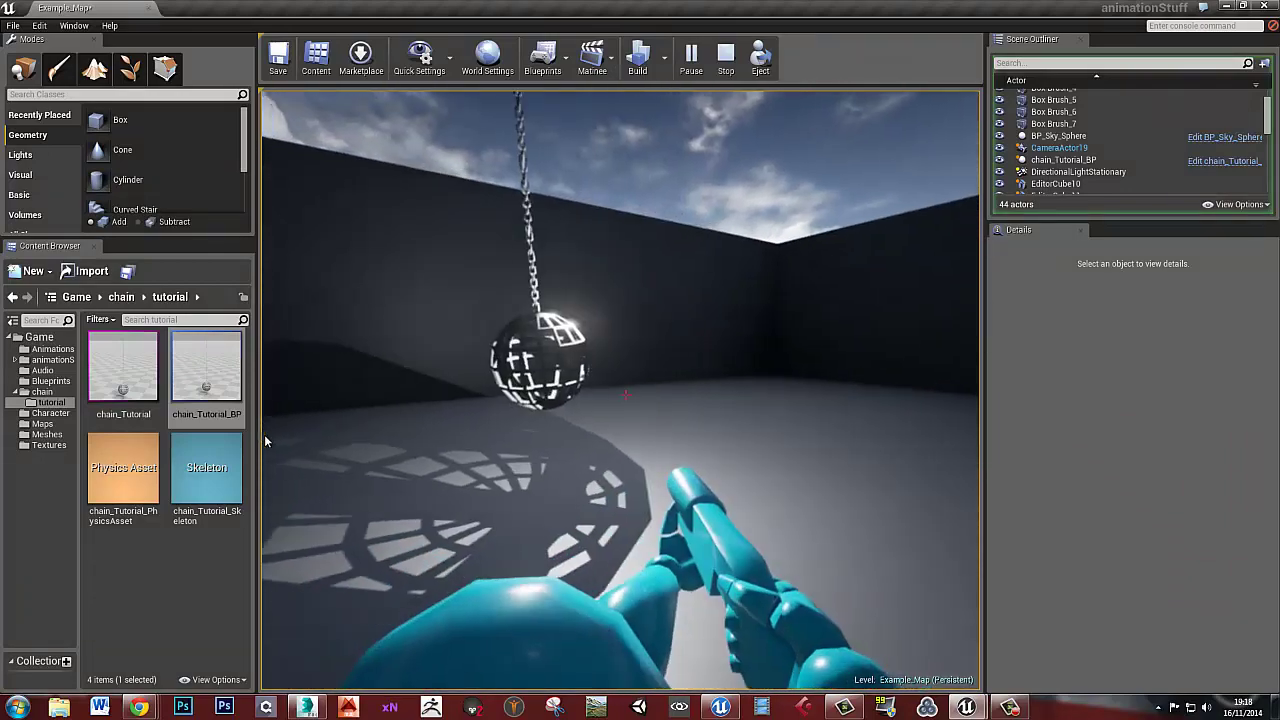
key("w")
key("d")
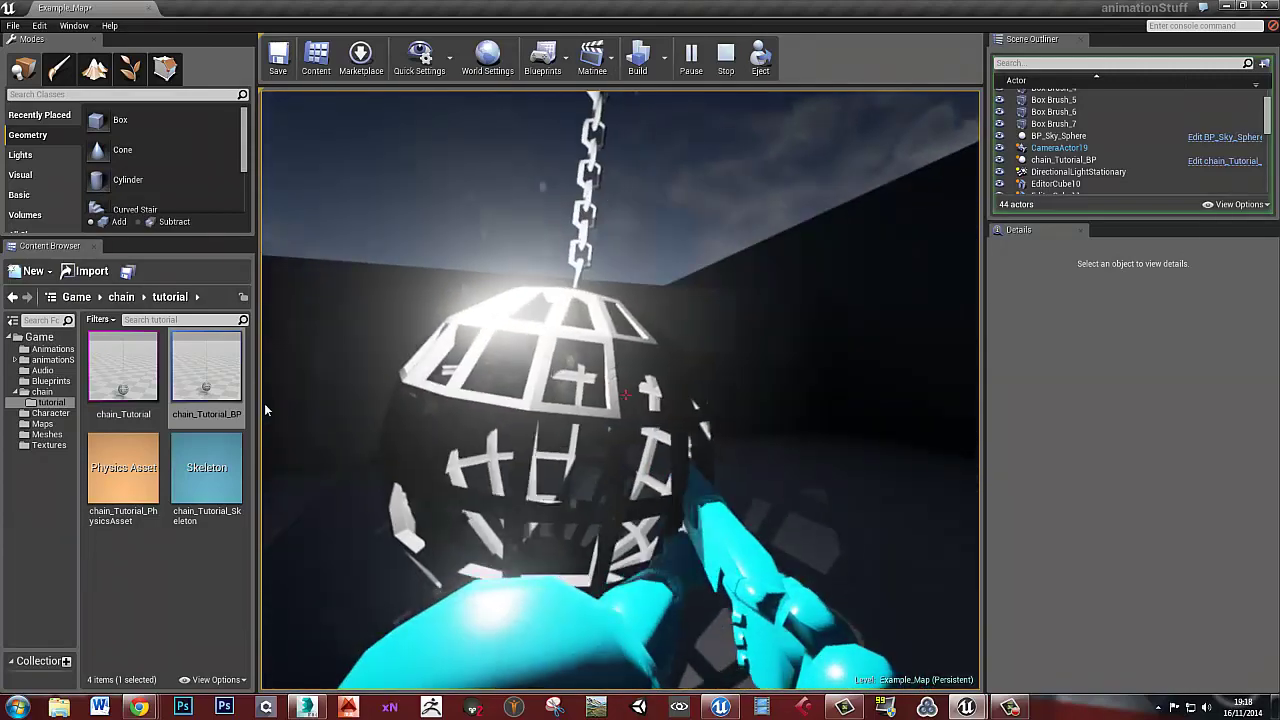
key("d")
key("s")
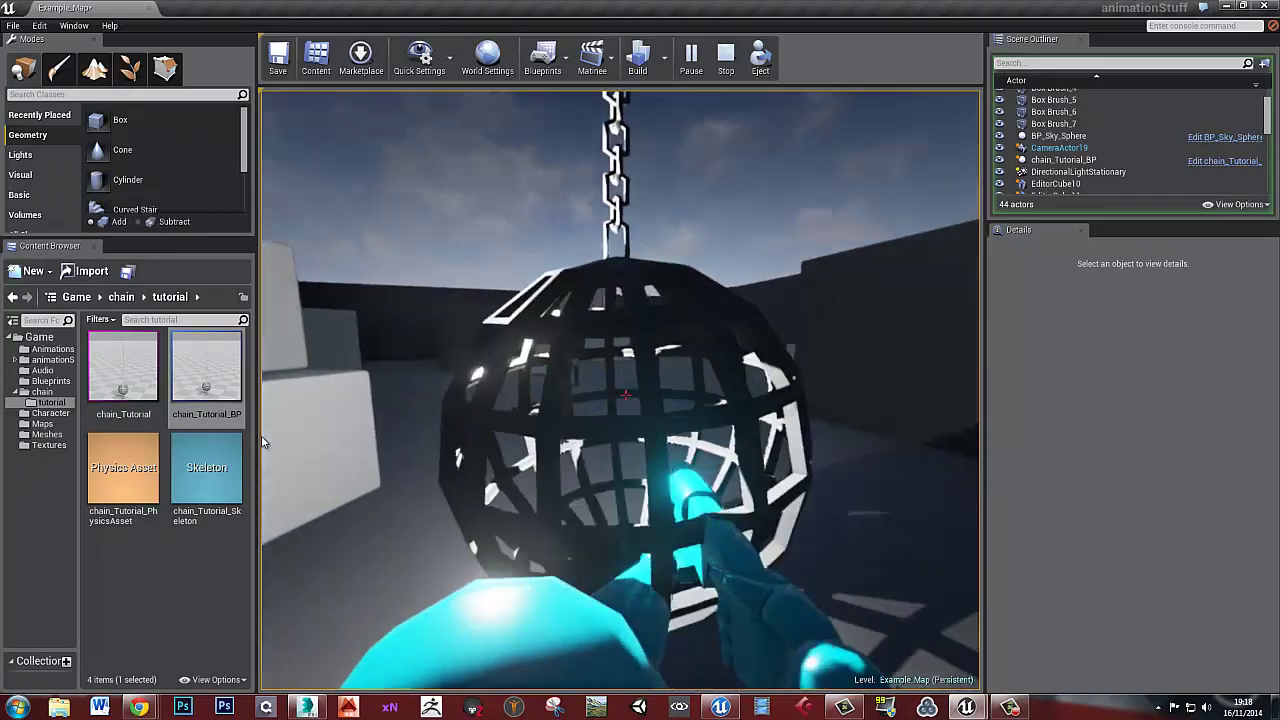
key("w")
key("s")
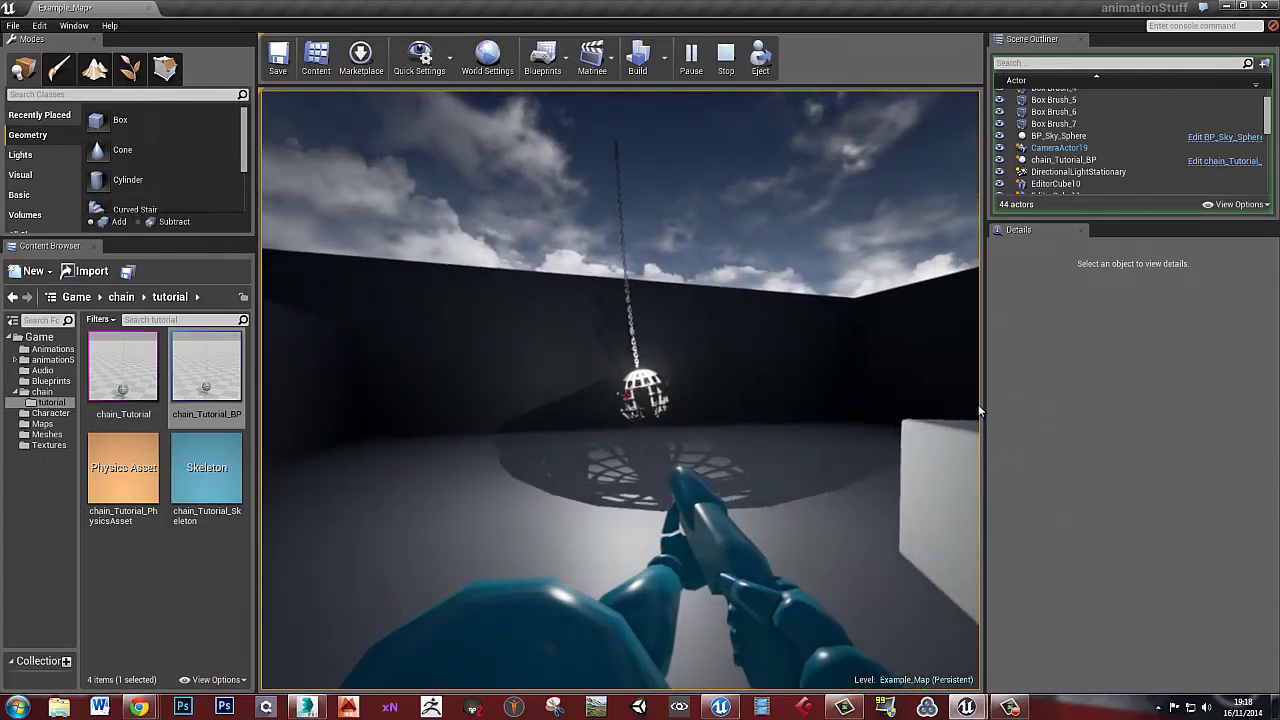
key("Escape")
Inspect the bulb inside the cage up close, and play the level again to push the ball and examine its light and shadows
scroll(680, 411, "up", 8)
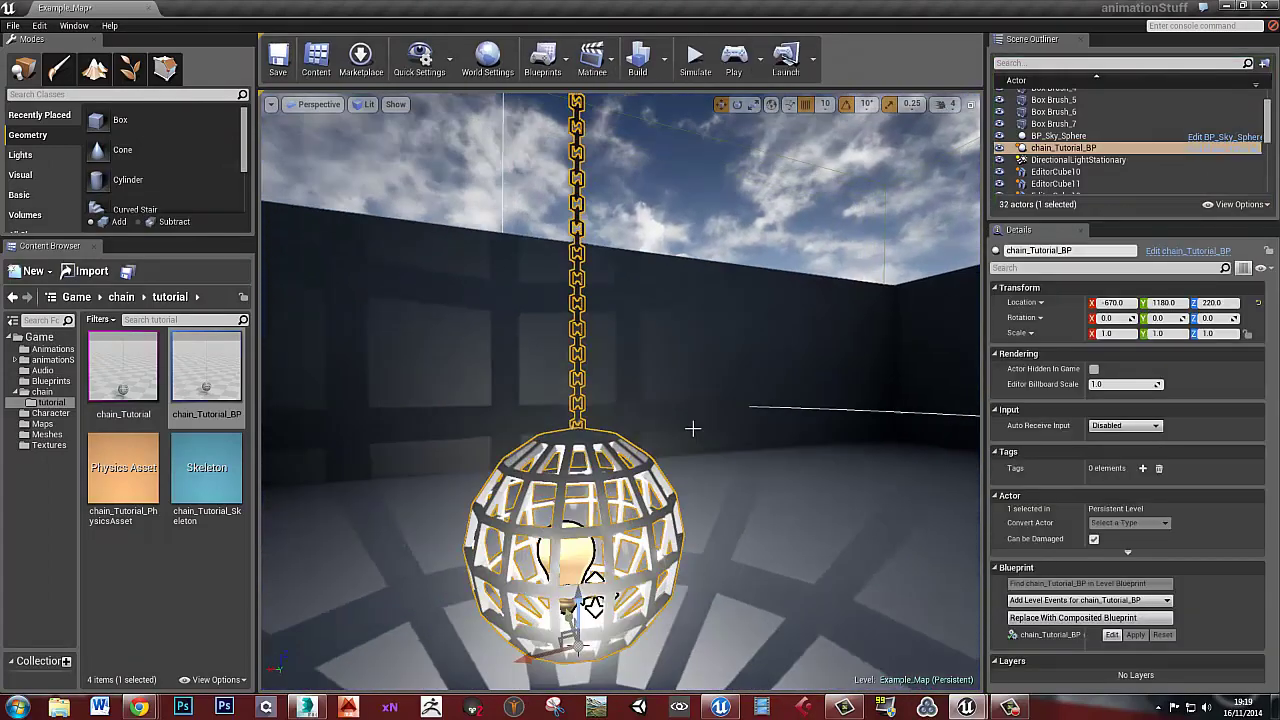
scroll(692, 428, "up", 3)
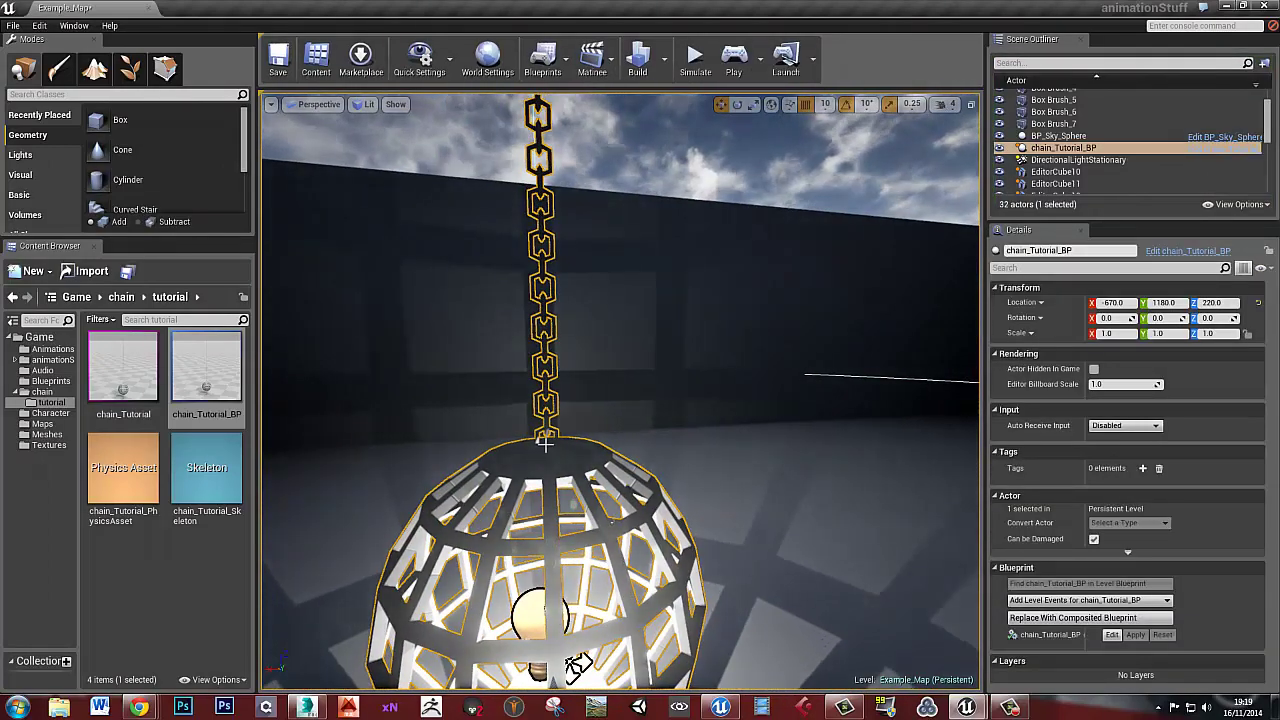
scroll(648, 456, "down", 6)
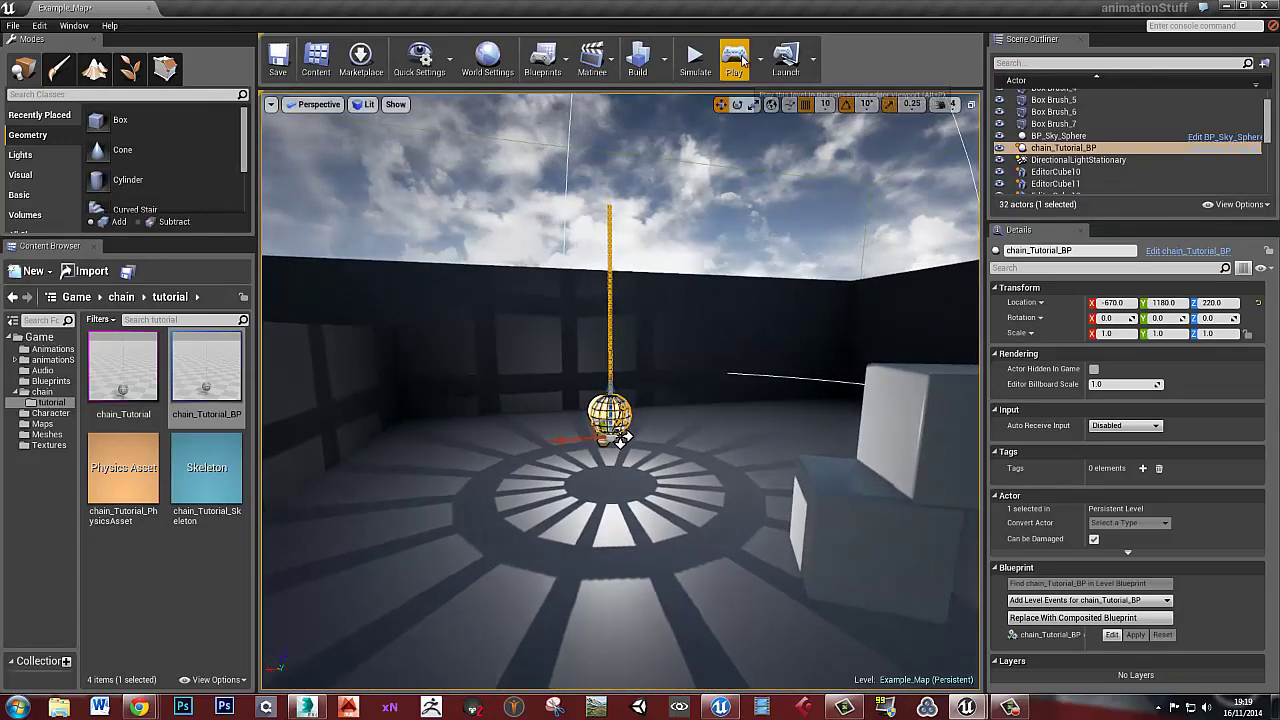
left_click(735, 60)
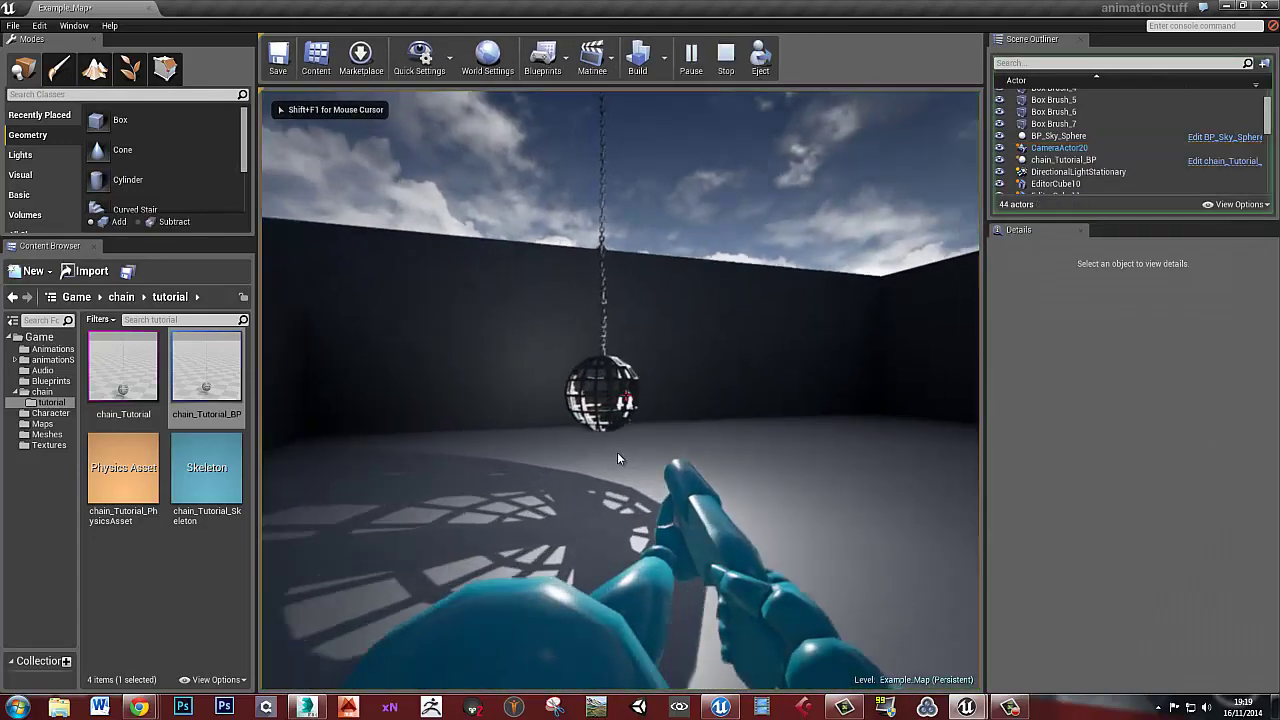
key("w")
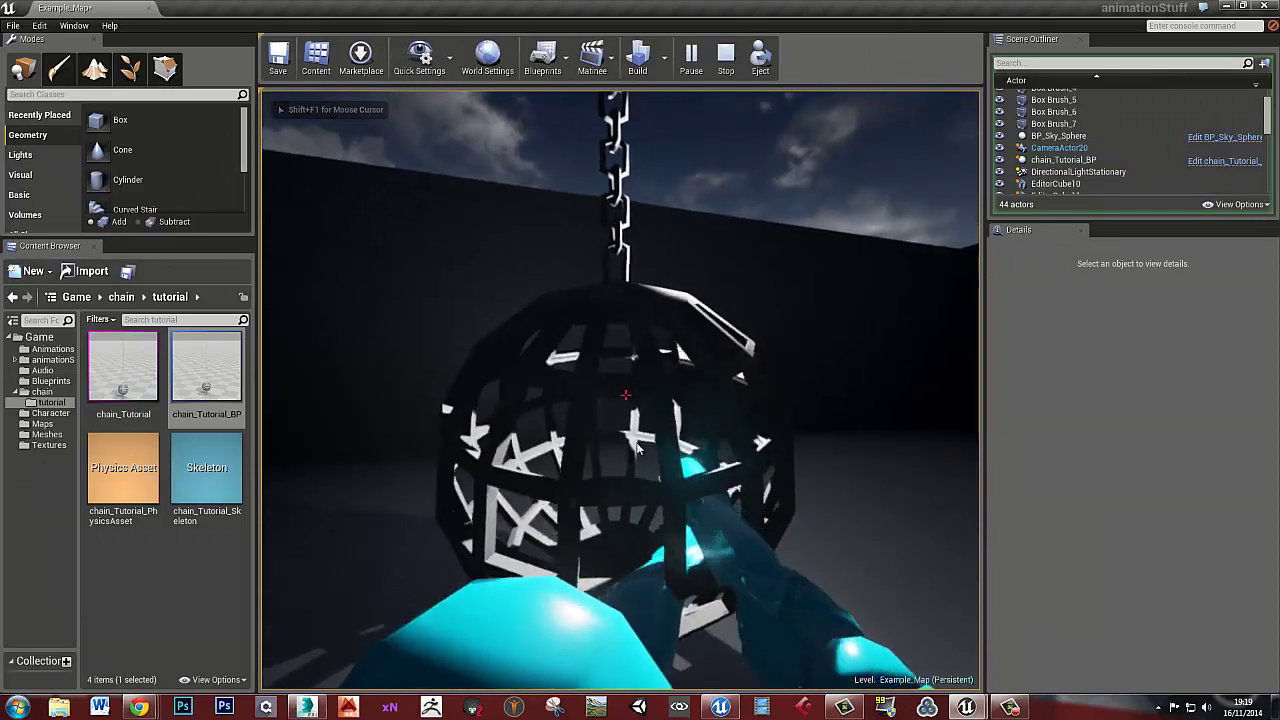
key("s")
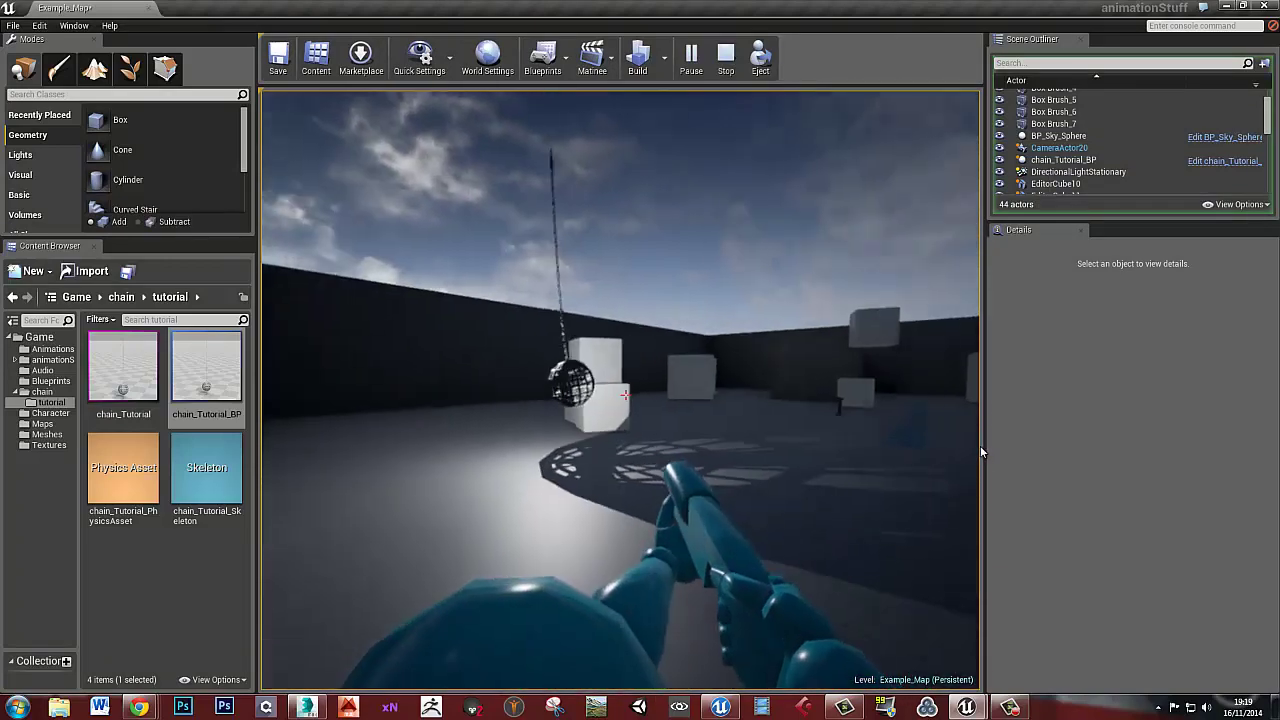
key("a")
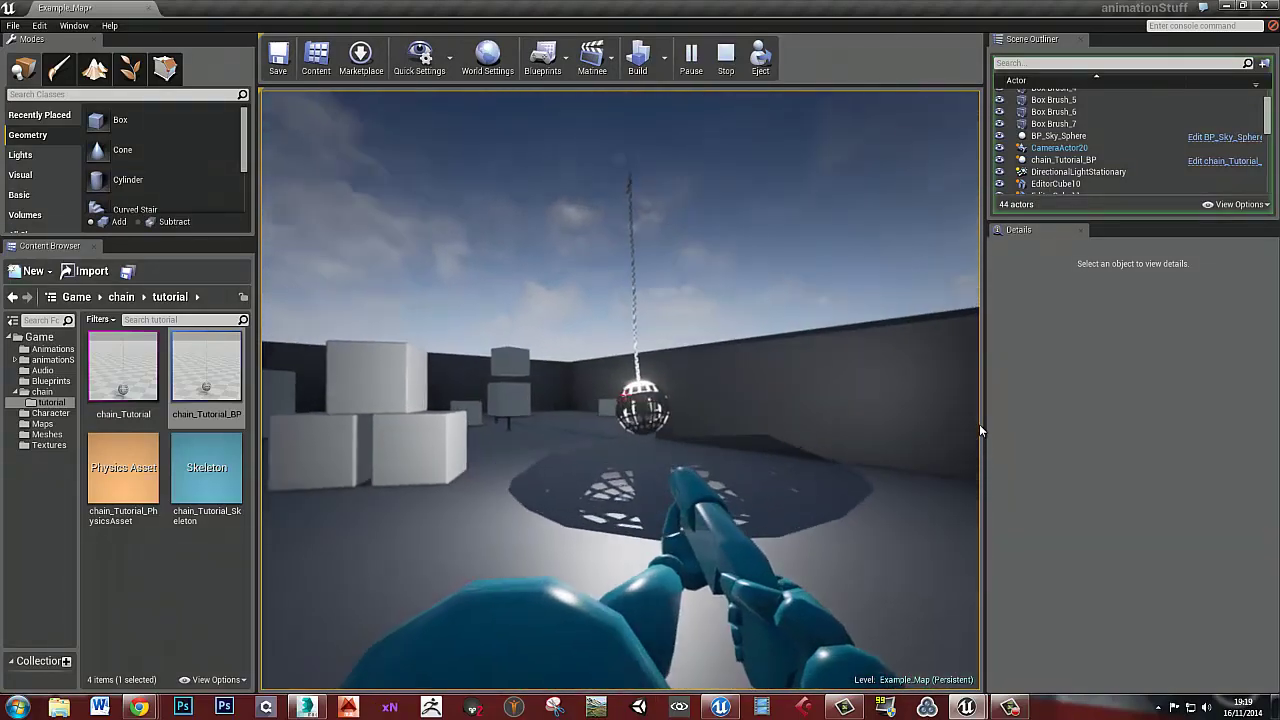
key("w")
key("a")
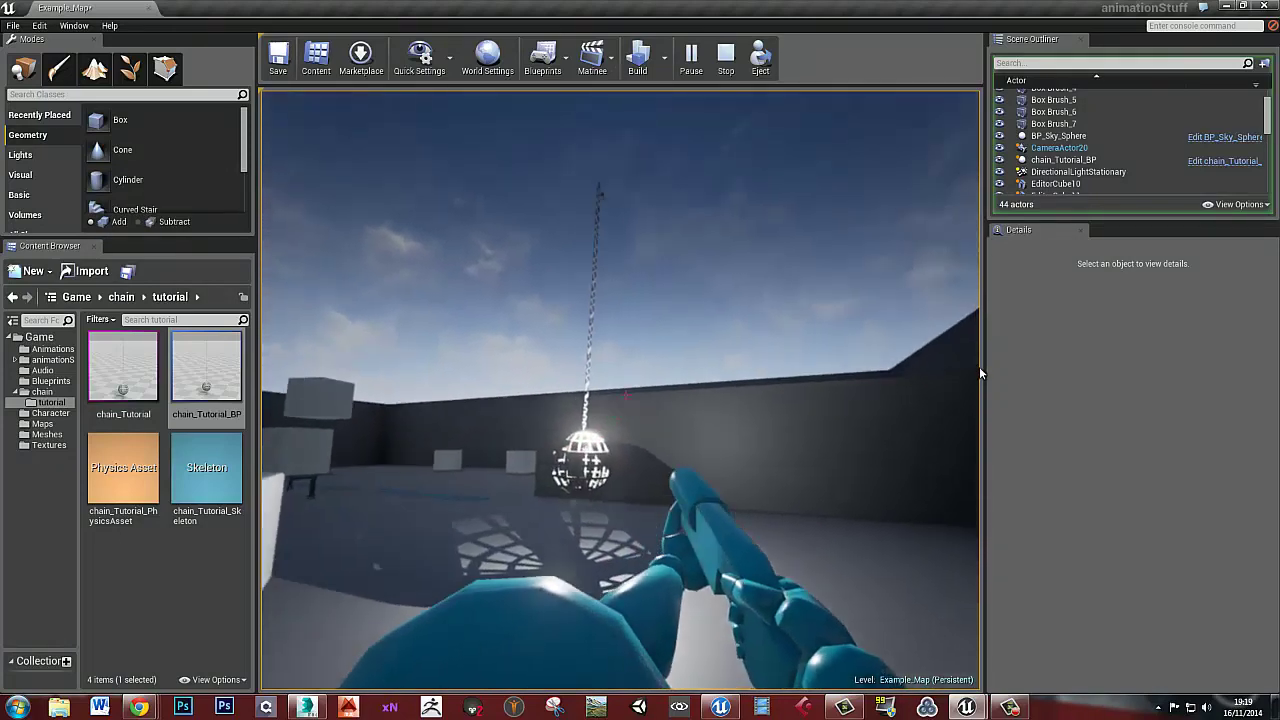
key("w")
key("s")
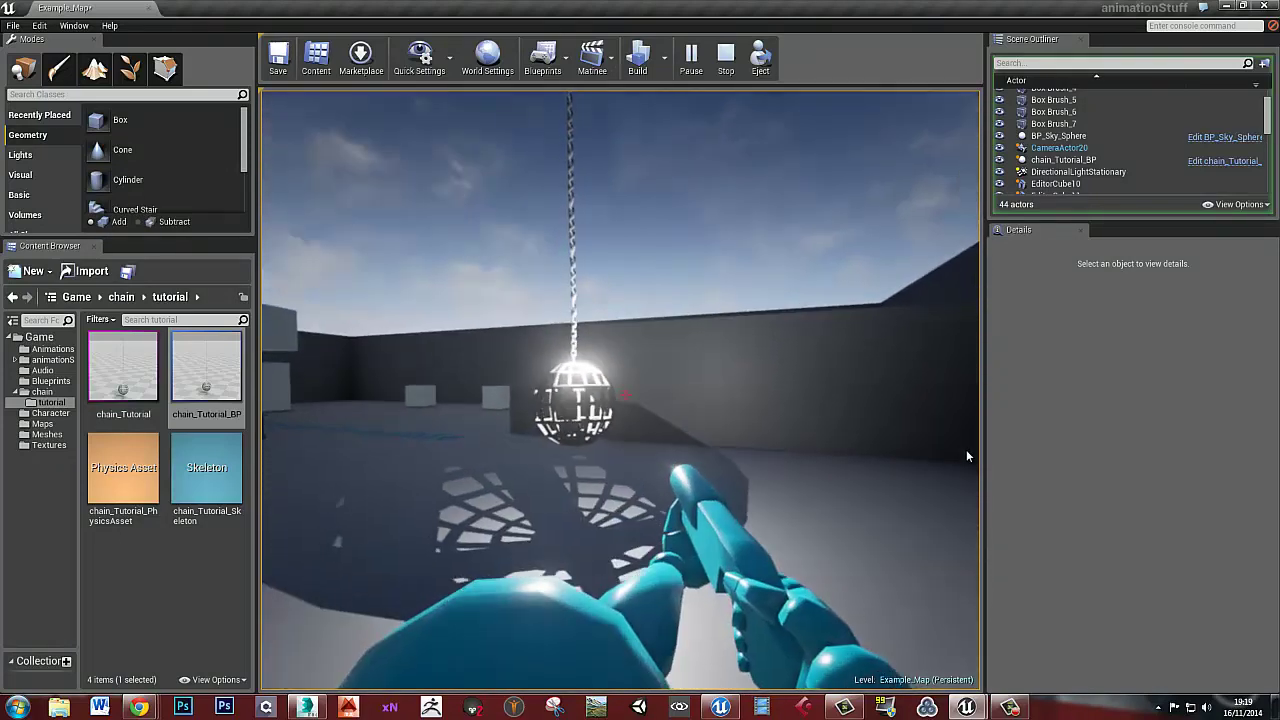
key("s")
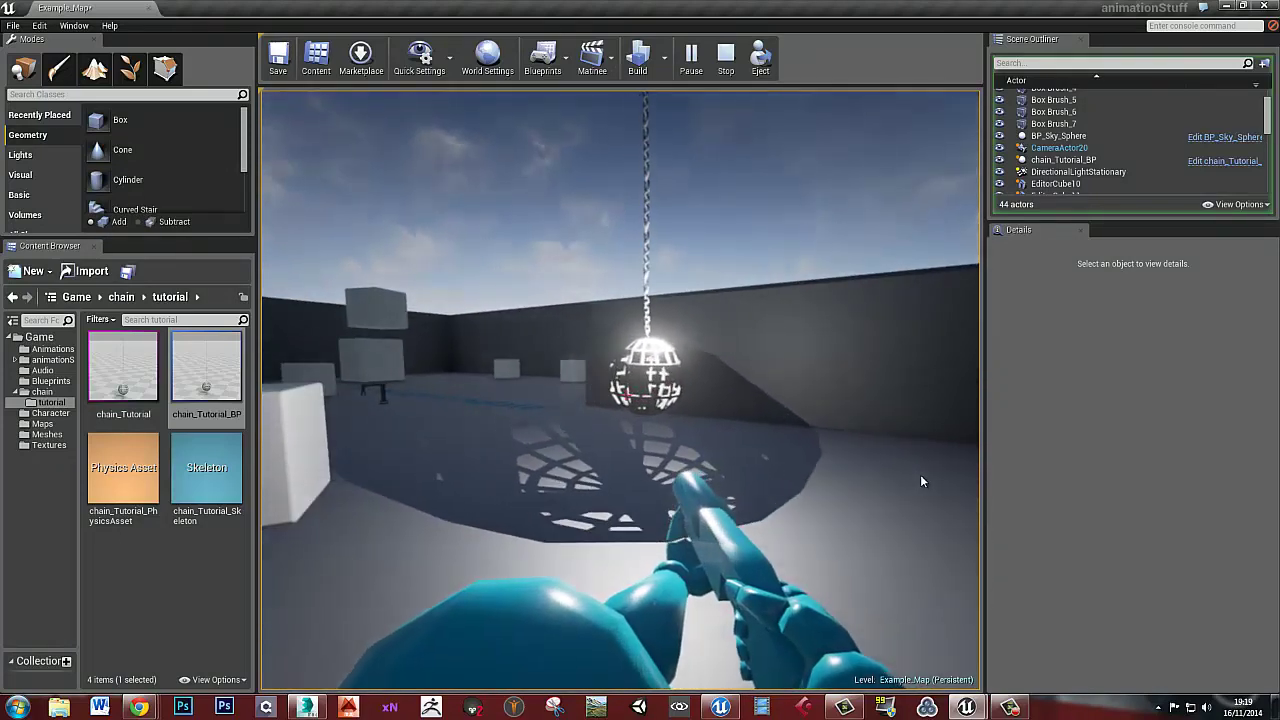